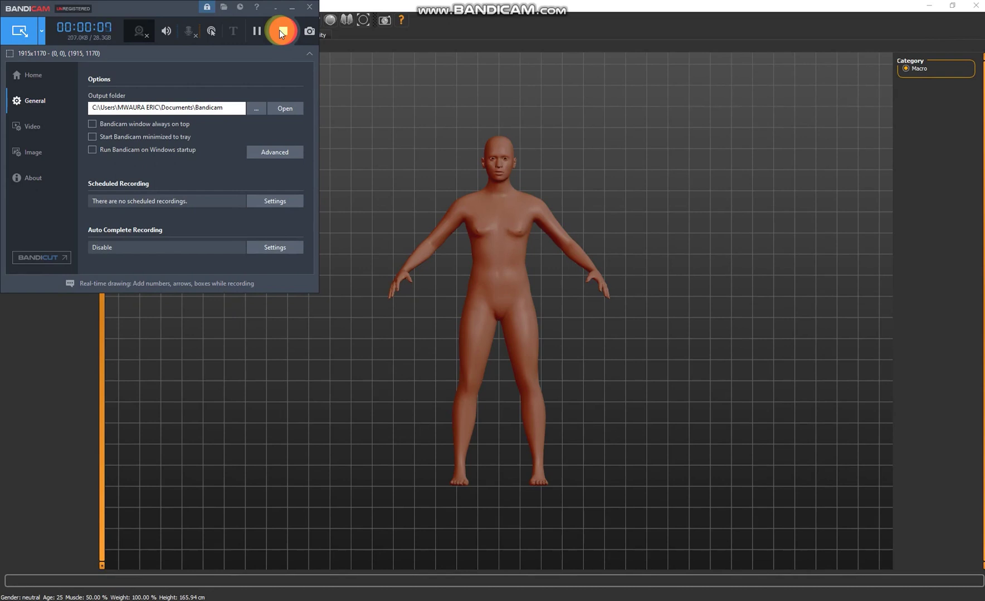
- Set the character's gender fully to male
left_click(282, 31)
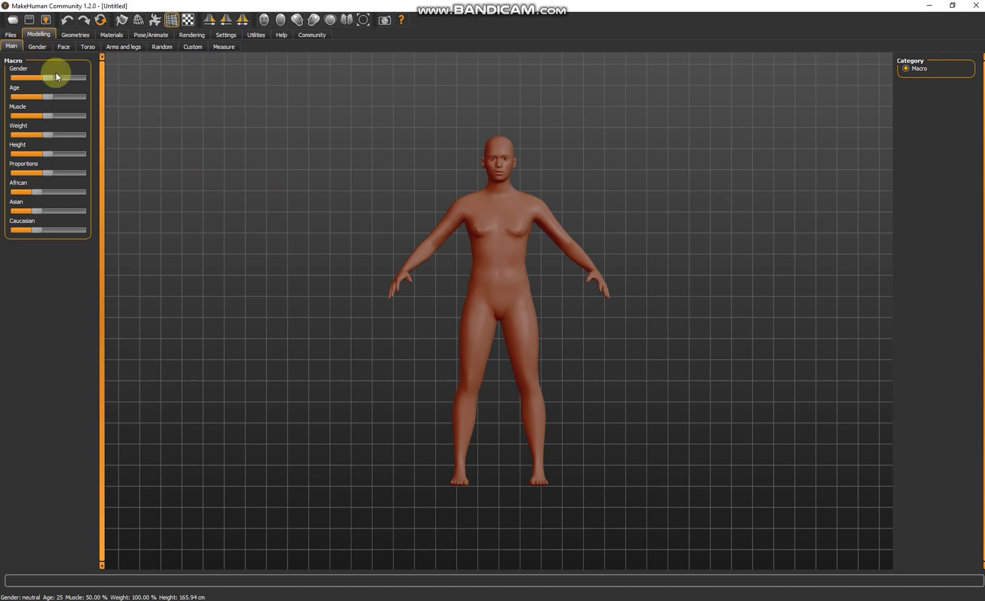
left_click_drag(52, 77, 100, 89)
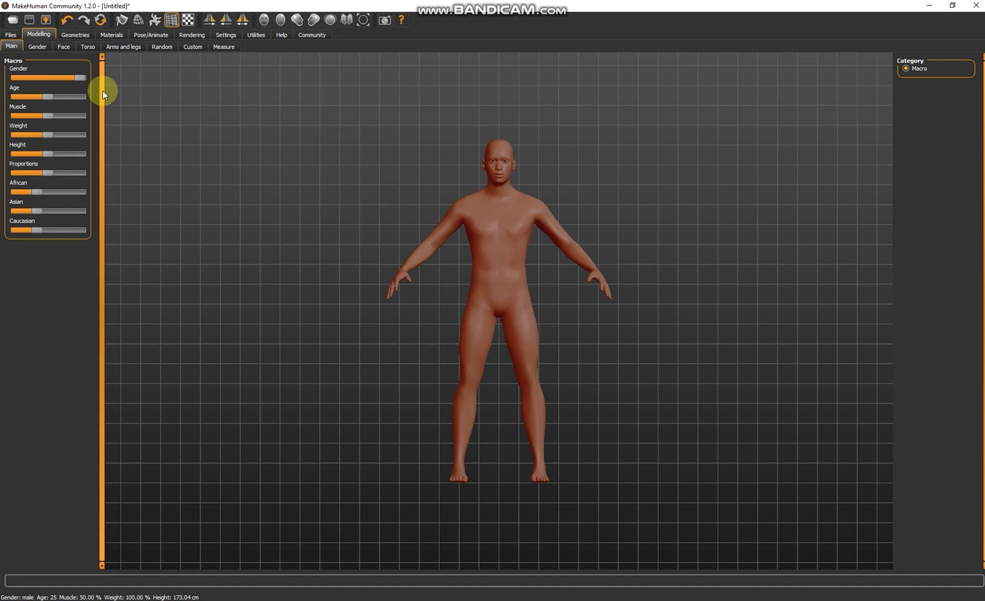
- Apply the Male generic topology to the character
left_click(77, 35)
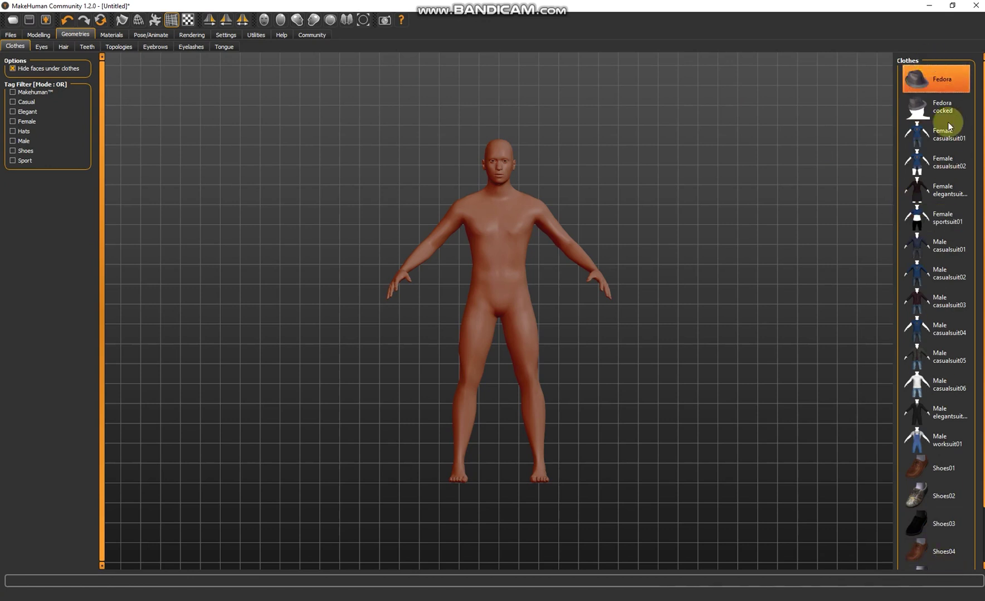
left_click(118, 47)
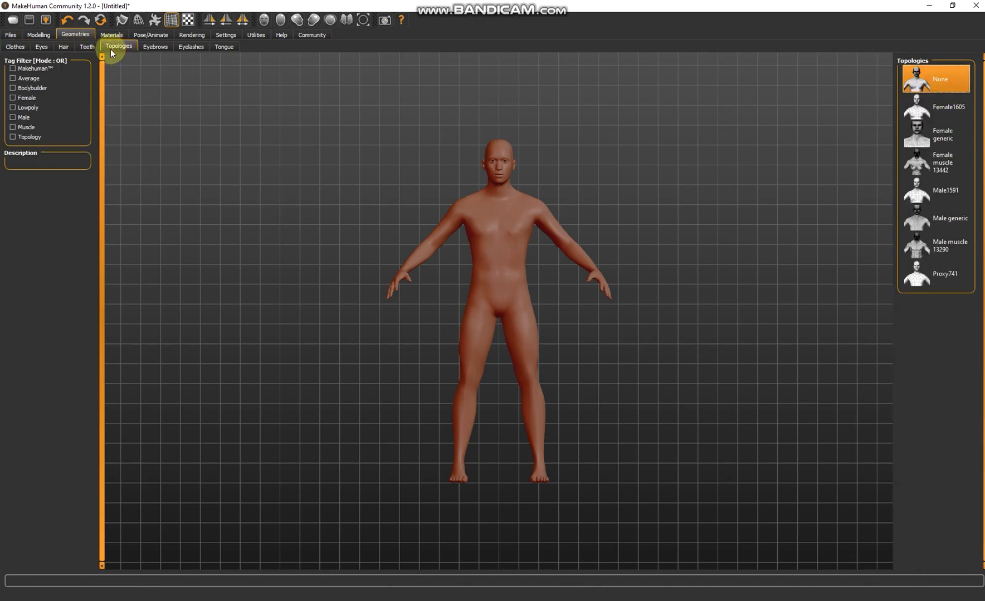
left_click(950, 218)
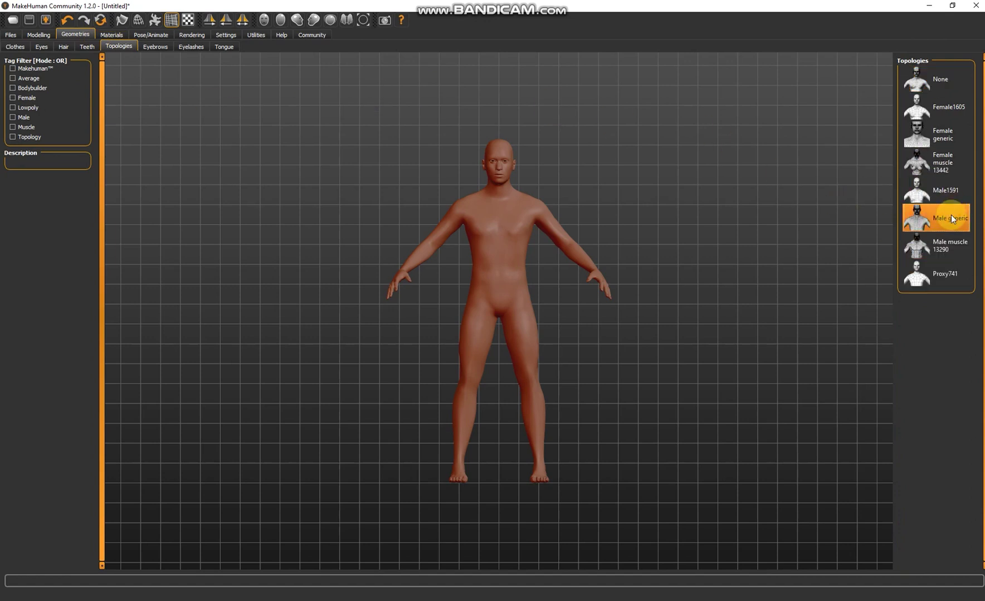
left_click(550, 181)
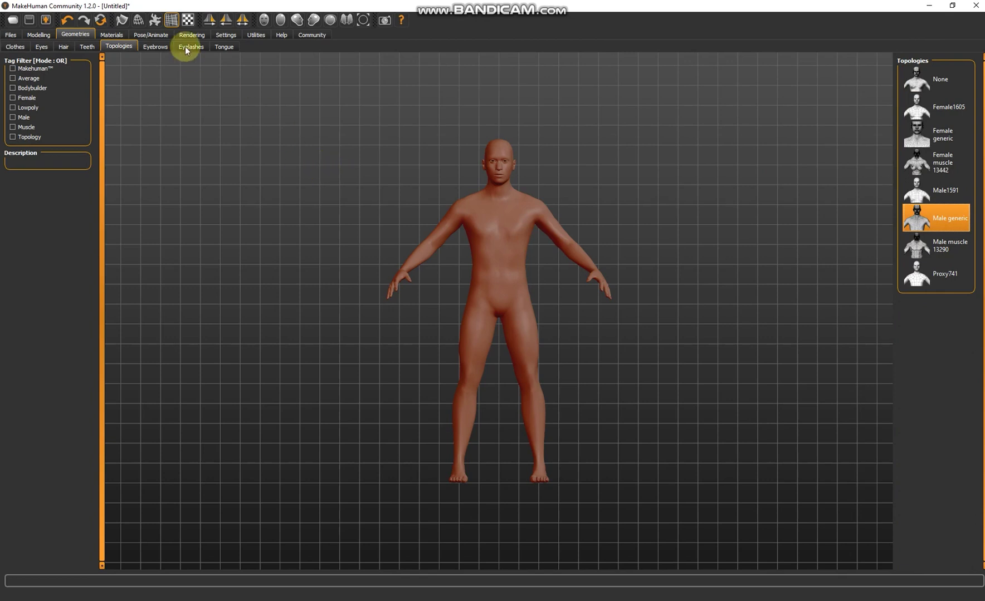
- Examine the body's mesh in wireframe display and return to the shaded display
left_click(141, 21)
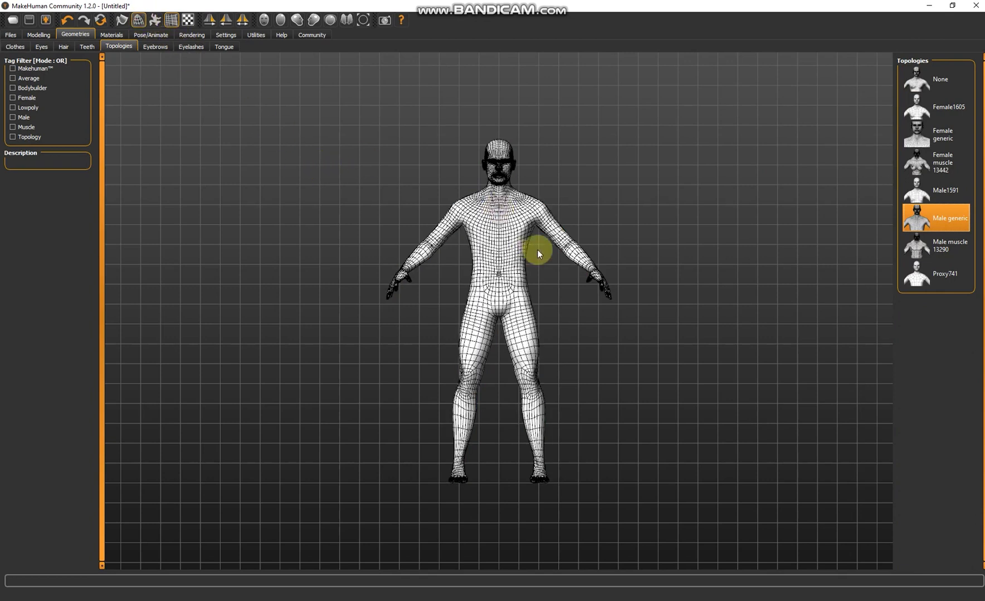
scroll(577, 156, "up", 2)
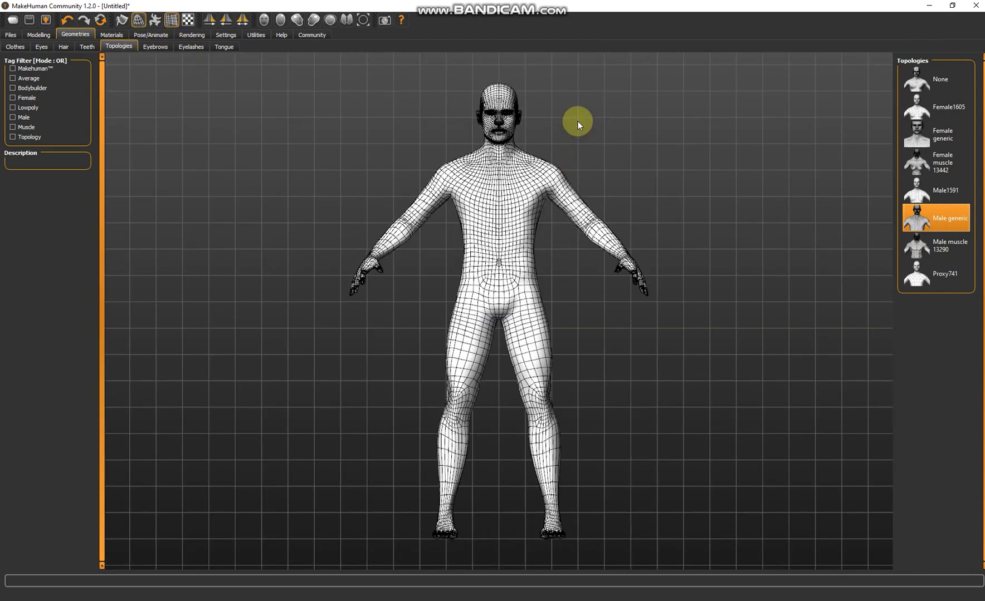
scroll(529, 123, "up", 2)
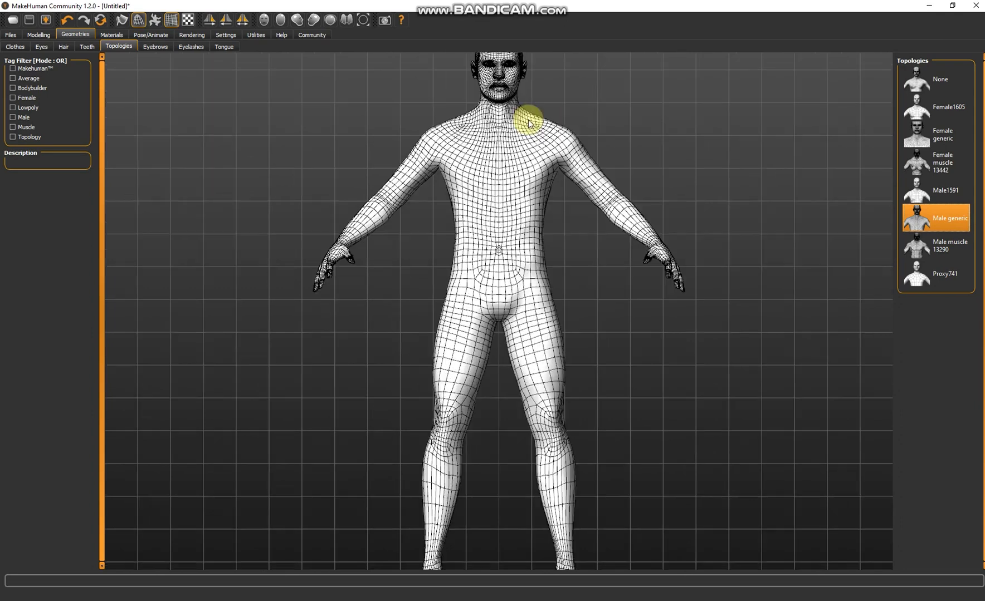
scroll(530, 124, "down", 3)
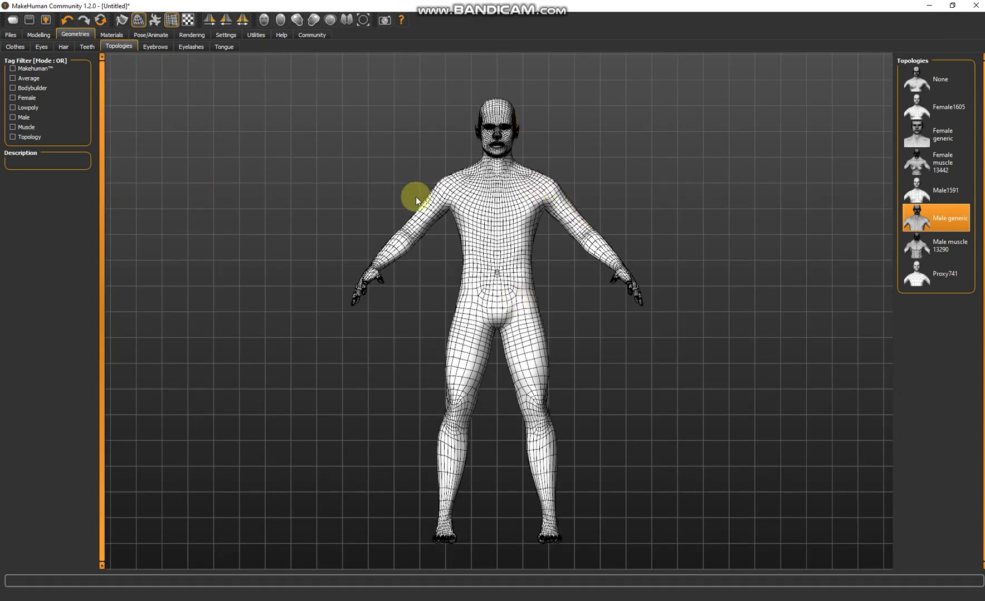
left_click(139, 20)
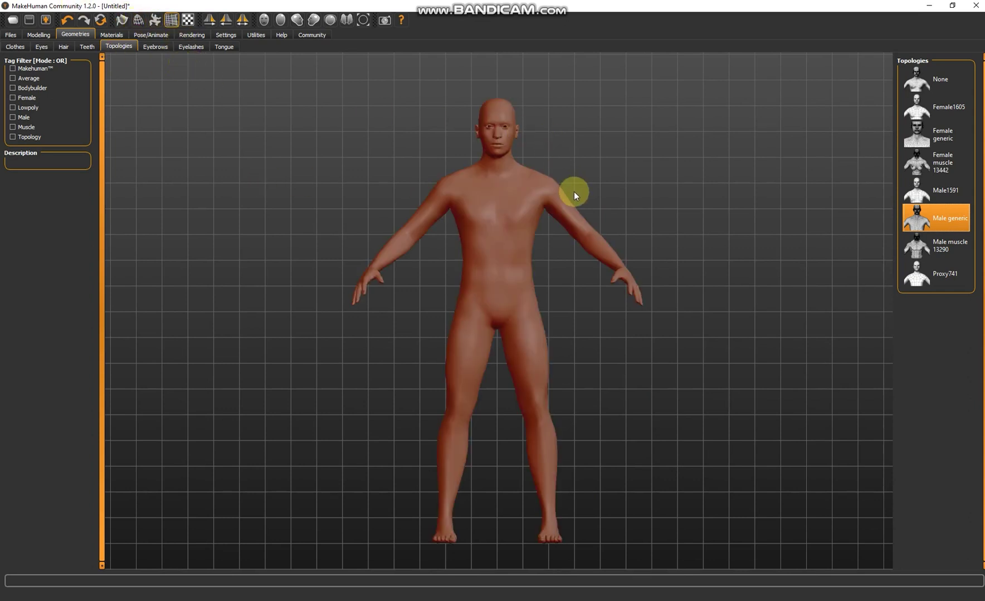
- Dress the character in the Male casualsuit01 outfit
left_click(39, 35)
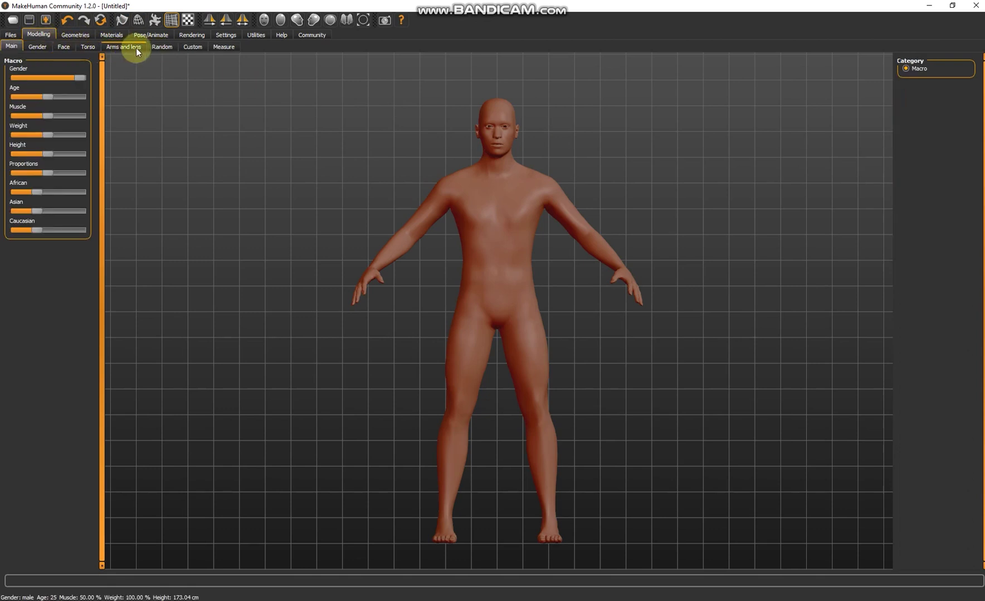
left_click(76, 35)
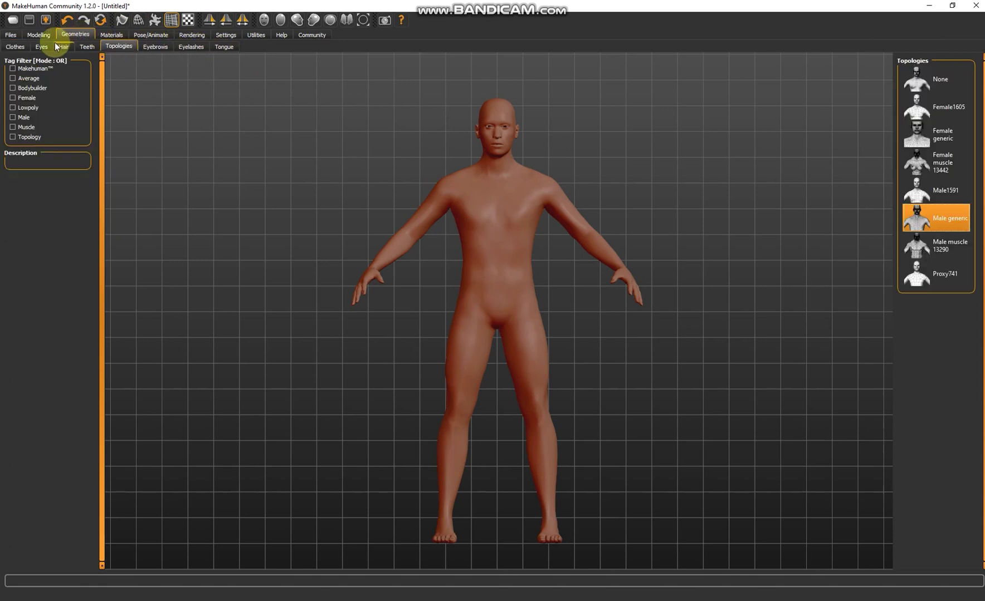
left_click(17, 46)
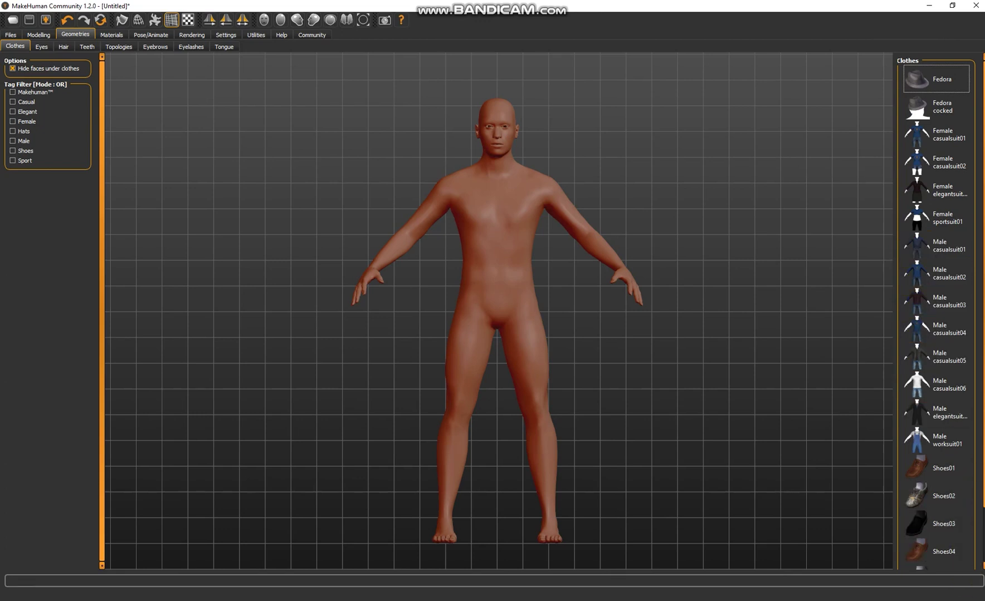
scroll(976, 455, "down", 3)
scroll(932, 105, "up", 3)
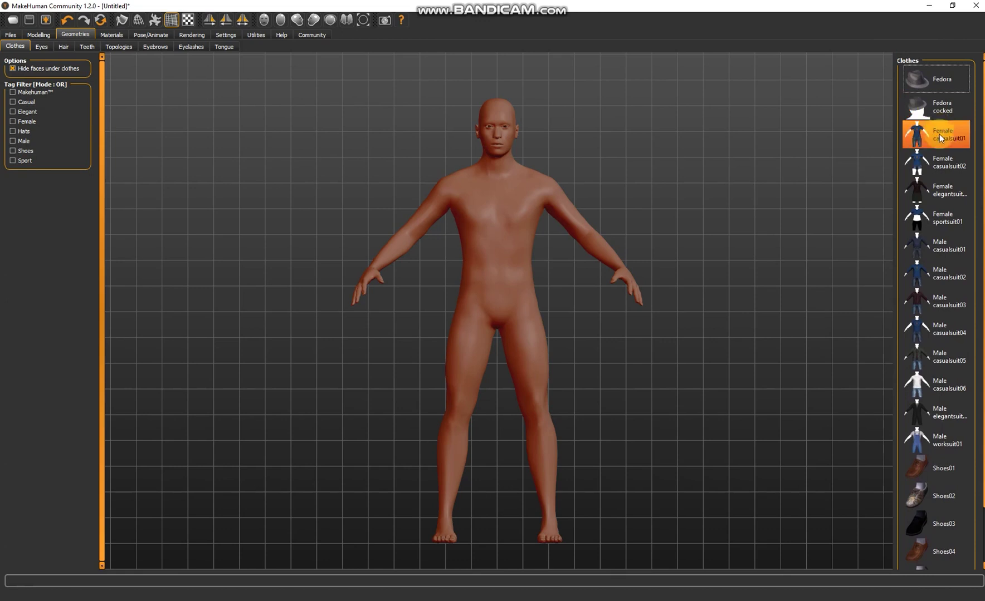
left_click(947, 248)
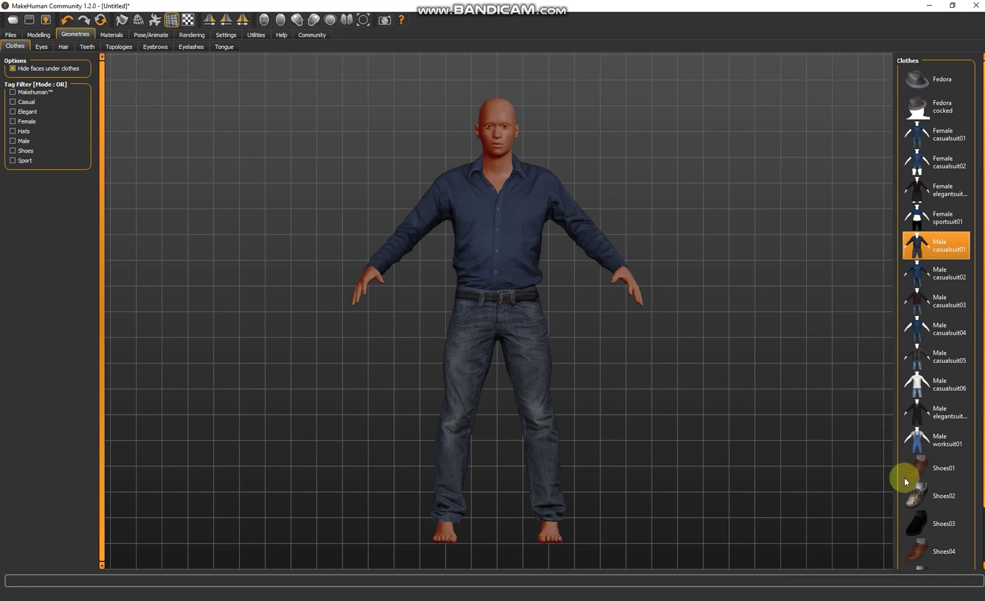
- Put Shoes06 on the character and replace them with Shoes05
scroll(976, 492, "down", 2)
left_click(959, 549)
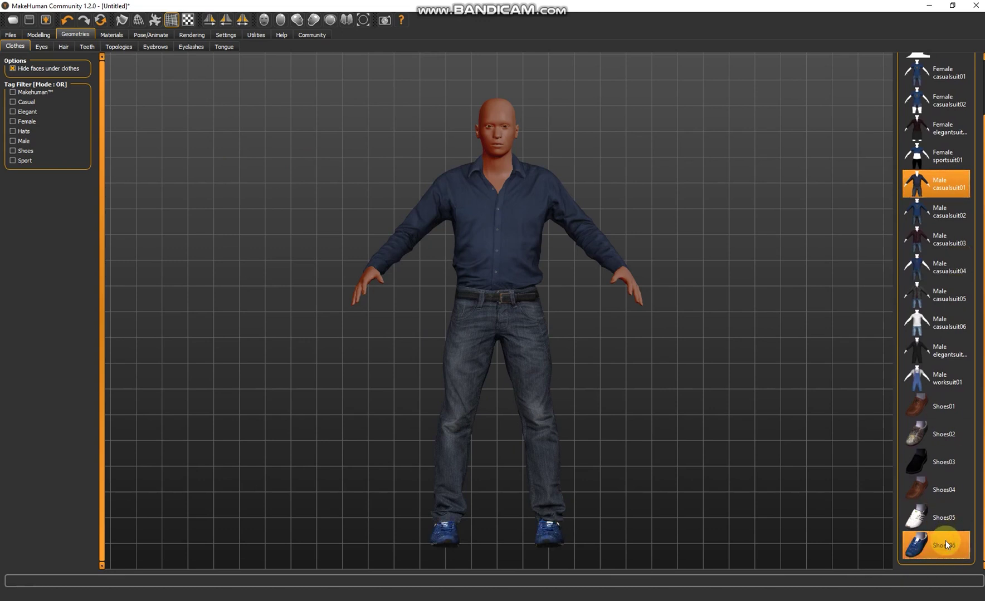
left_click(939, 526)
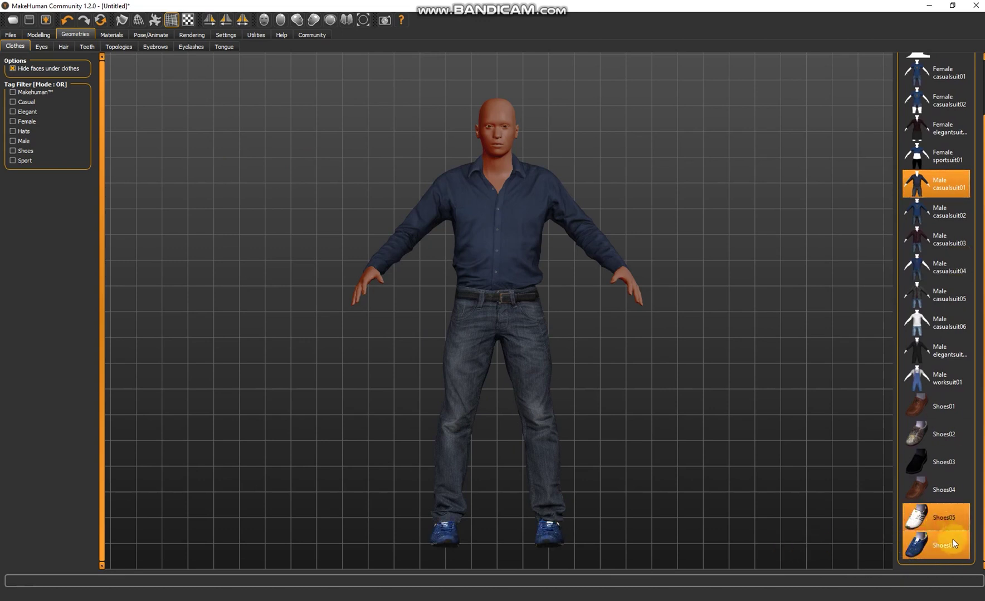
left_click(952, 538)
left_click_drag(660, 544, 872, 505)
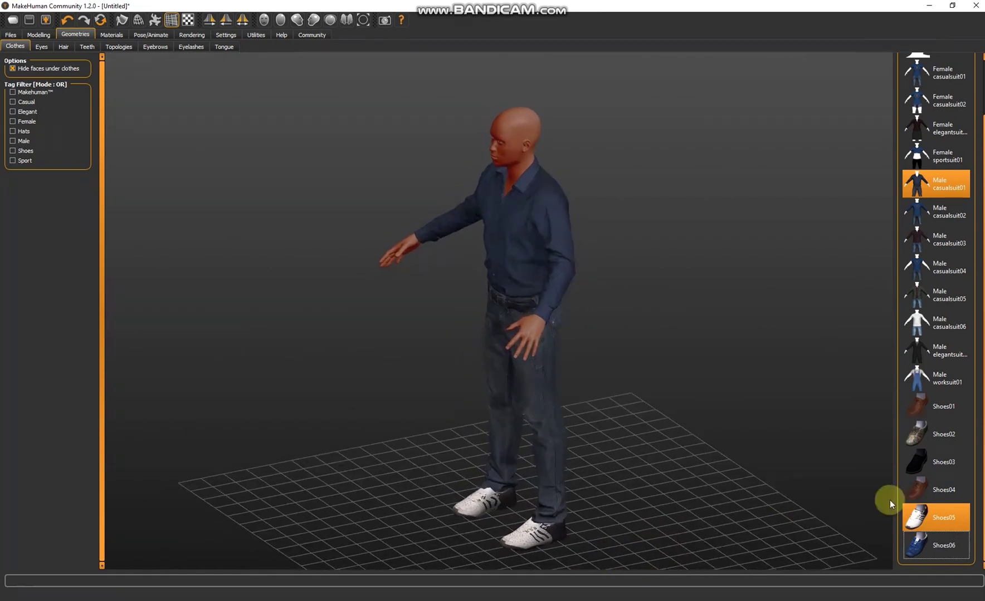
- Try Shoes04 and Shoes03 on the character, remove both and return to Shoes05
left_click(925, 488)
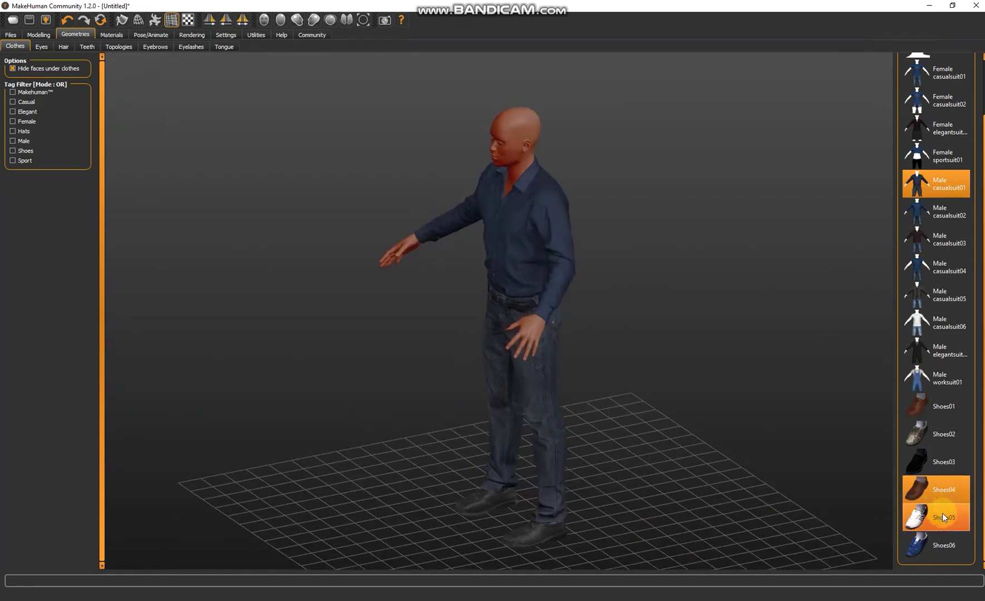
left_click(940, 492)
left_click(942, 457)
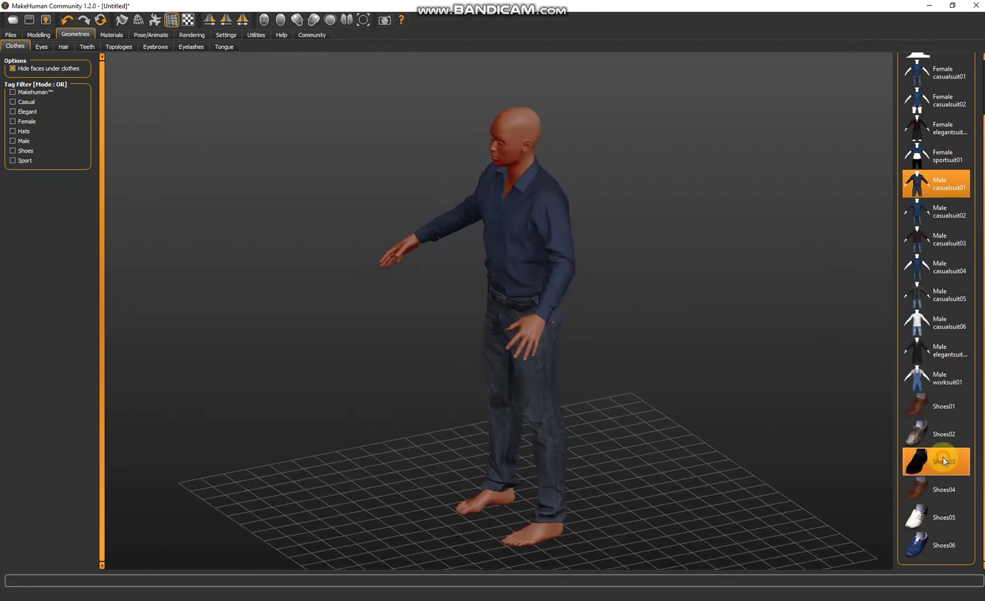
left_click(942, 490)
left_click_drag(601, 506, 697, 502)
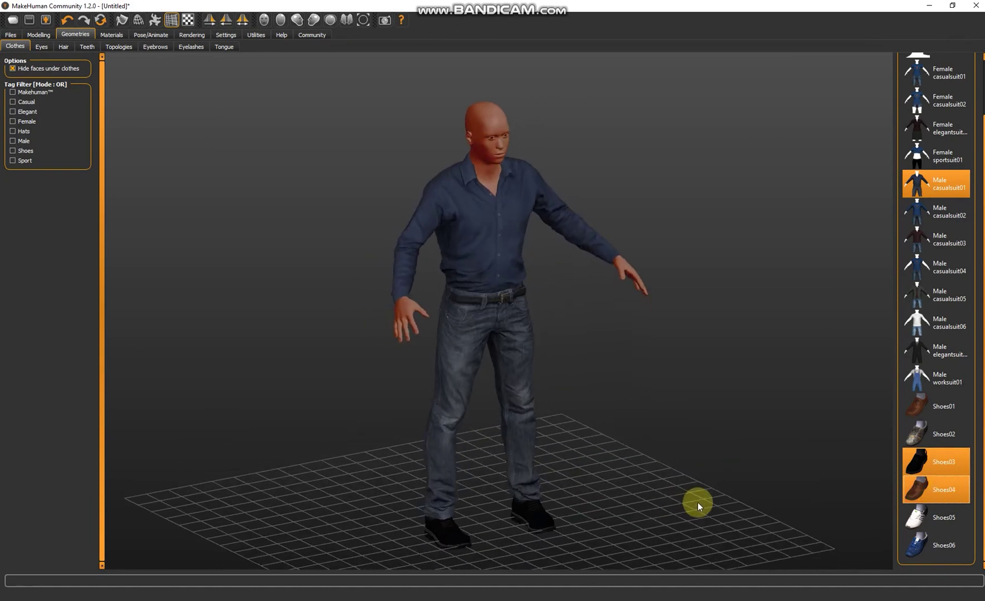
left_click(955, 498)
left_click(948, 515)
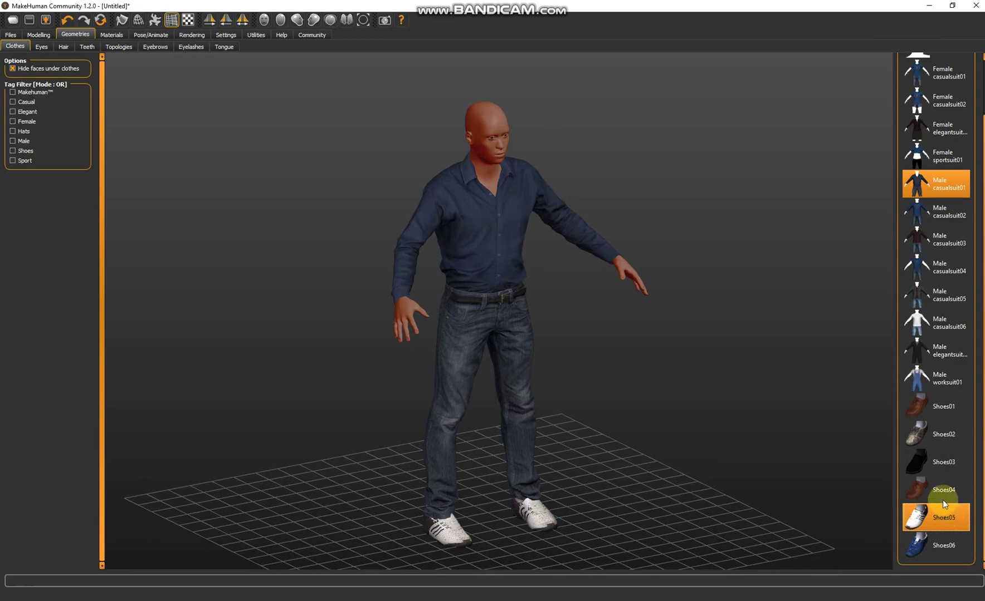
left_click_drag(751, 492, 602, 479)
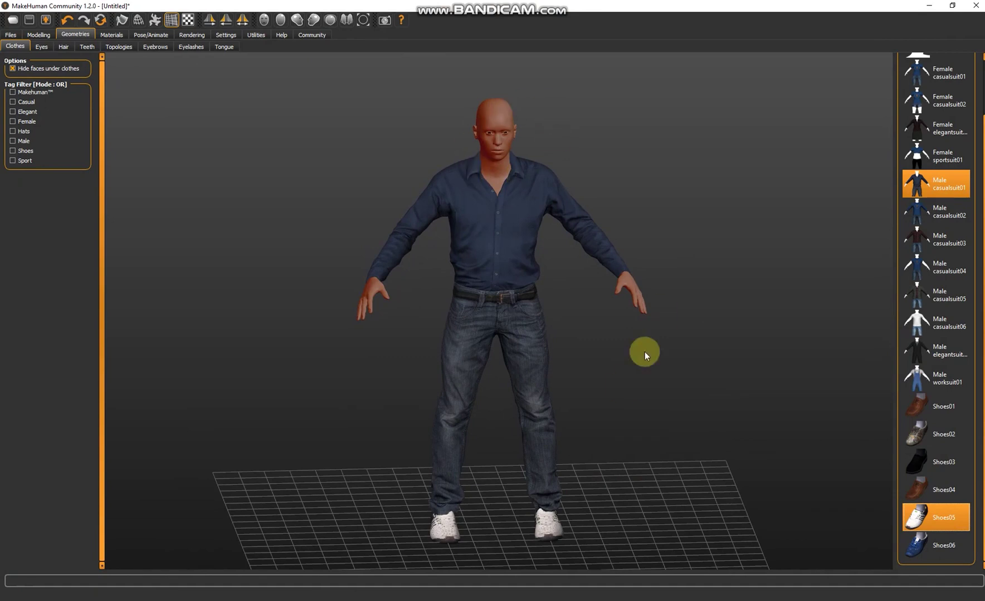
mouse_move(560, 368)
left_mouse_down()
mouse_move(562, 378)
mouse_move(569, 356)
left_mouse_up()
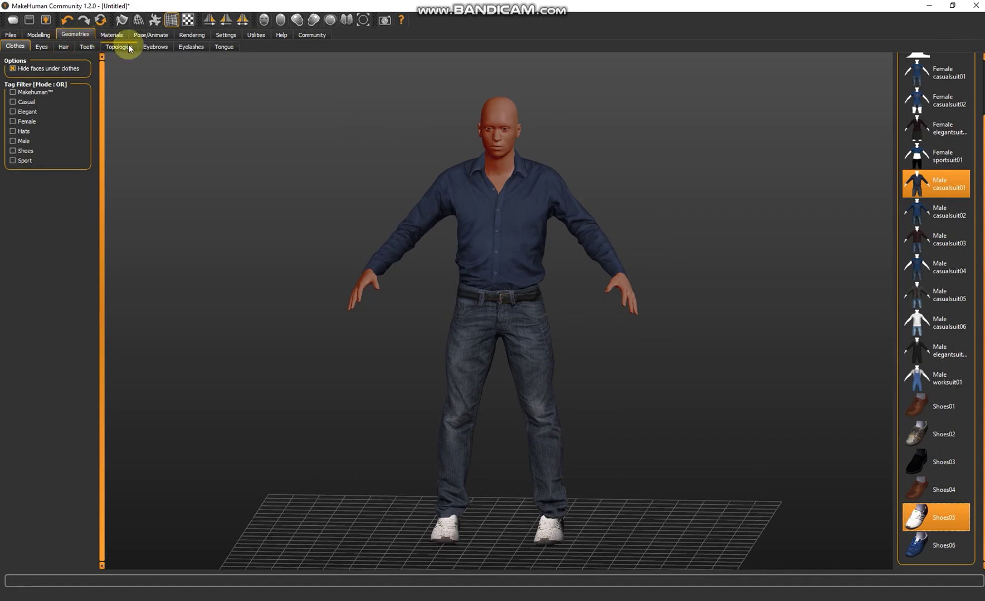
- Apply the Young asian male material to the character's skin
left_click(43, 47)
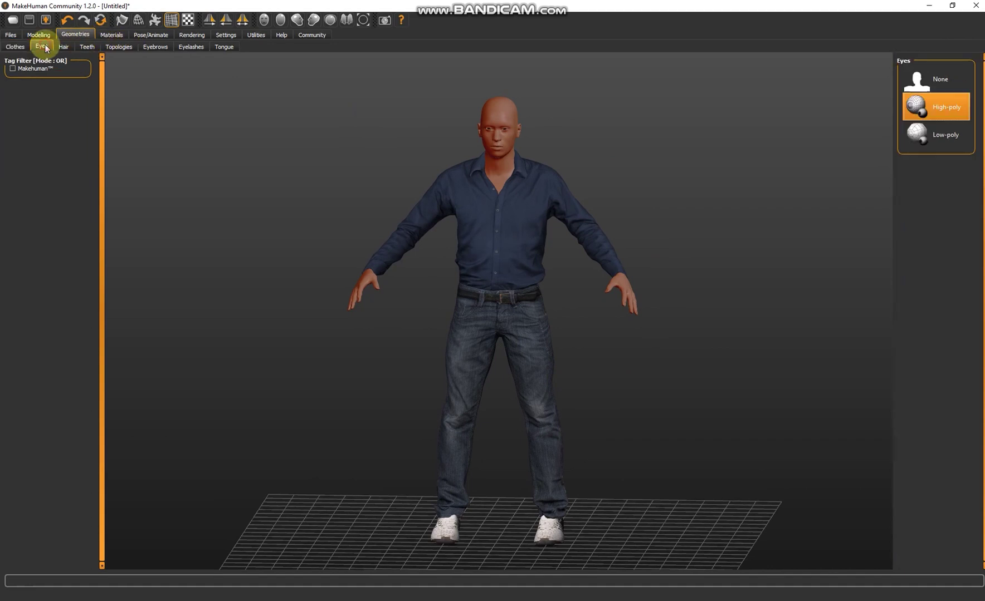
left_click(25, 47)
left_click(112, 35)
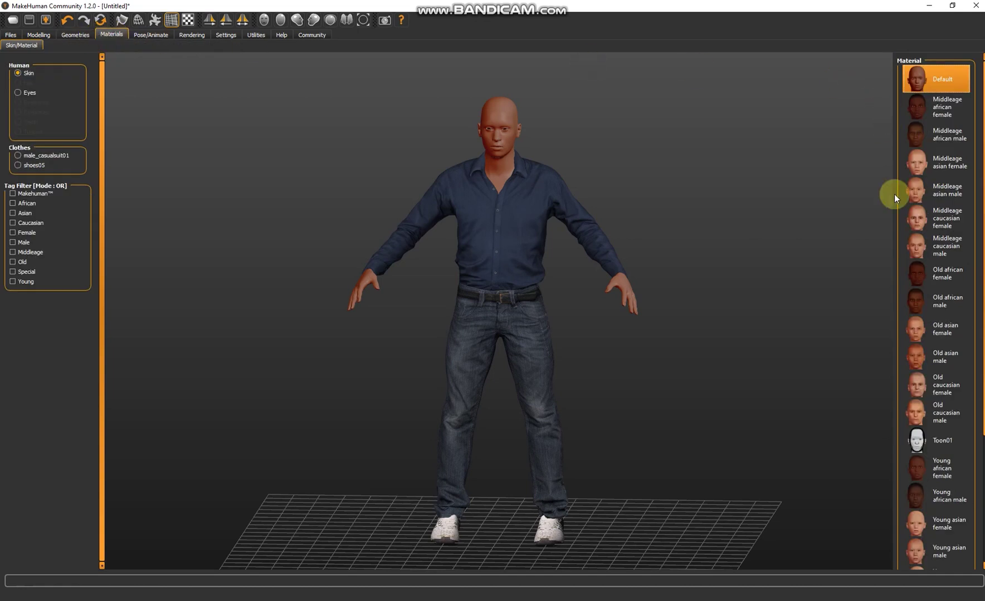
scroll(949, 316, "down", 1)
scroll(946, 337, "up", 1)
scroll(936, 420, "down", 1)
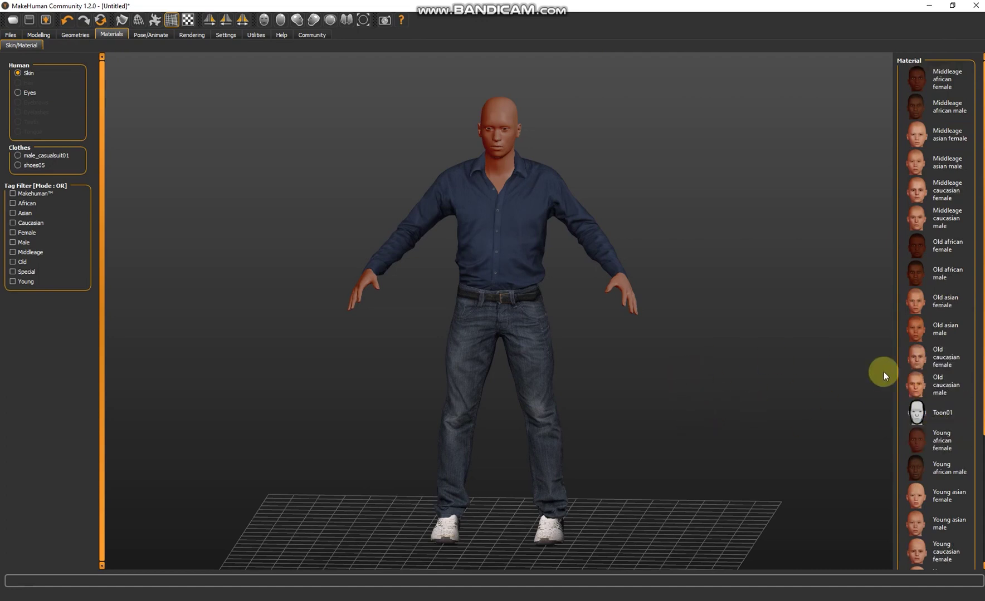
left_click(943, 532)
left_click_drag(557, 159, 383, 146)
scroll(519, 117, "down", 3)
scroll(525, 129, "up", 6)
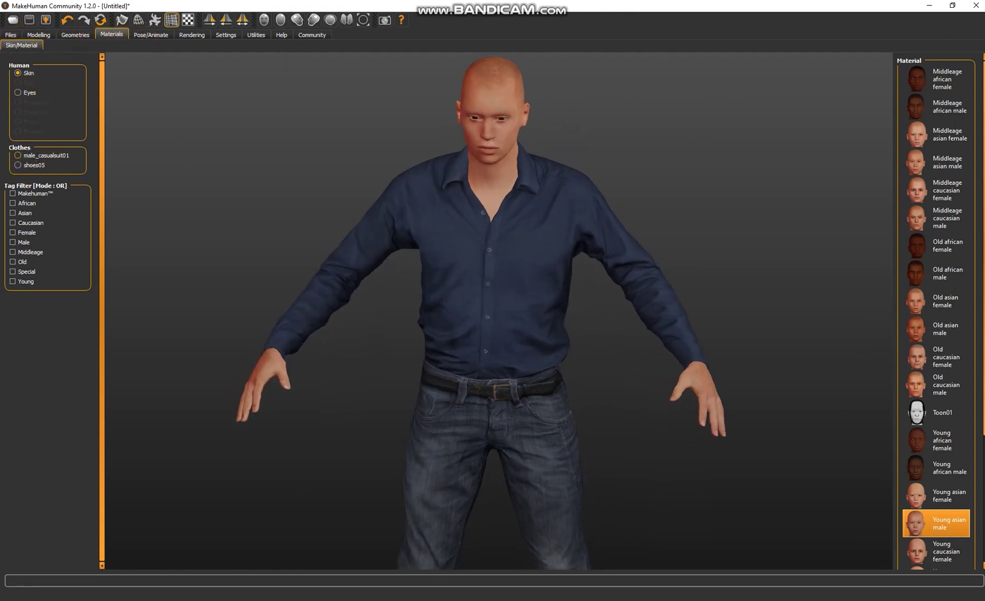
scroll(935, 155, "up", 1)
scroll(936, 145, "down", 1)
scroll(946, 162, "up", 1)
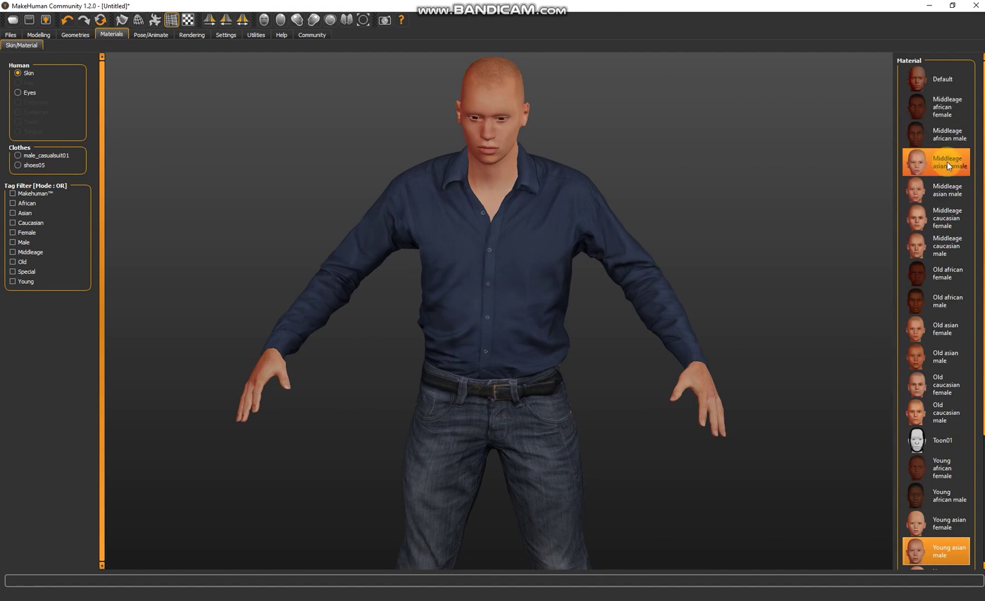
- Give the character the Afro01 hairstyle
left_click(40, 35)
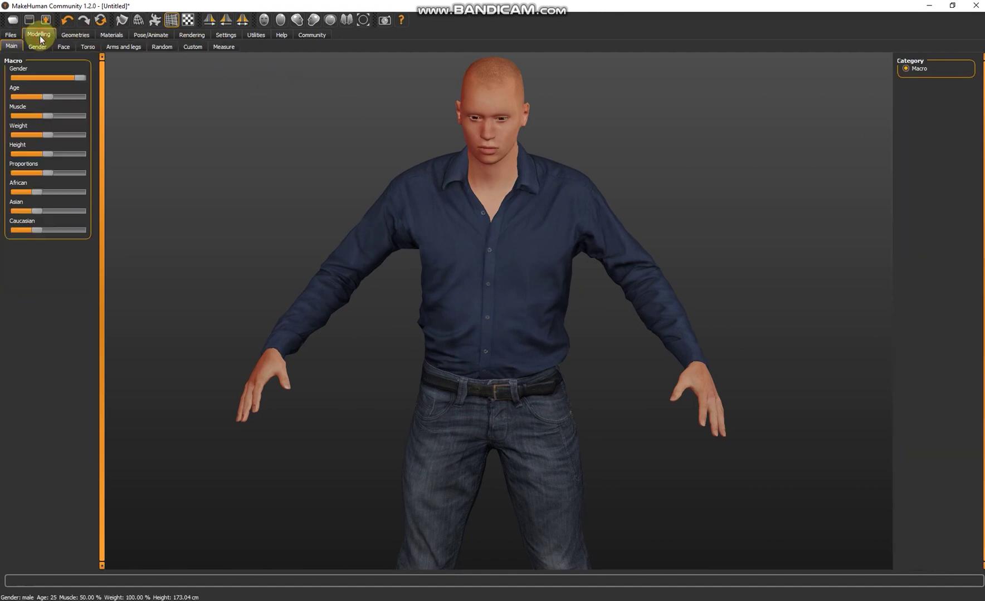
left_click(63, 47)
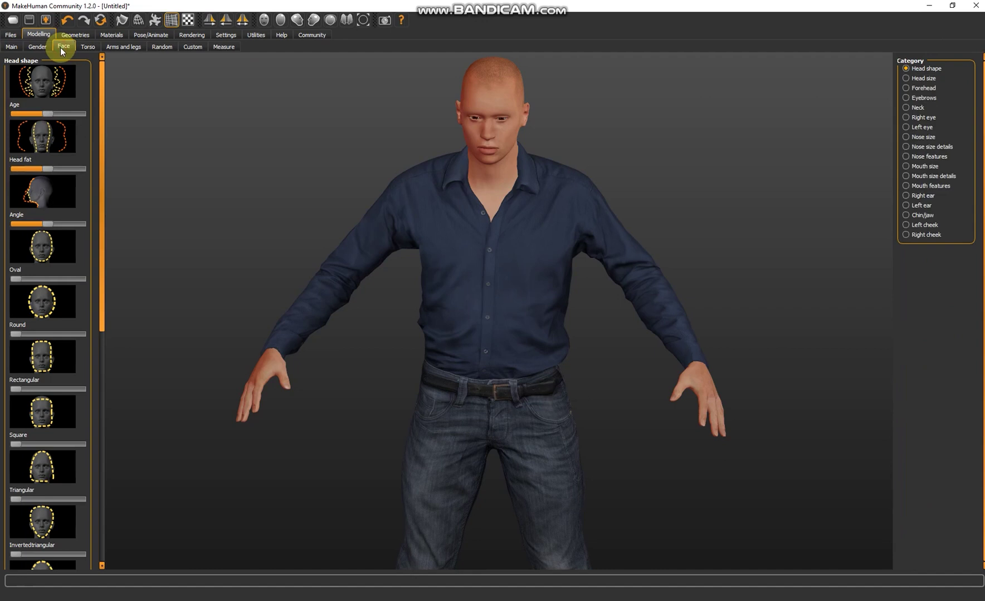
left_click(73, 36)
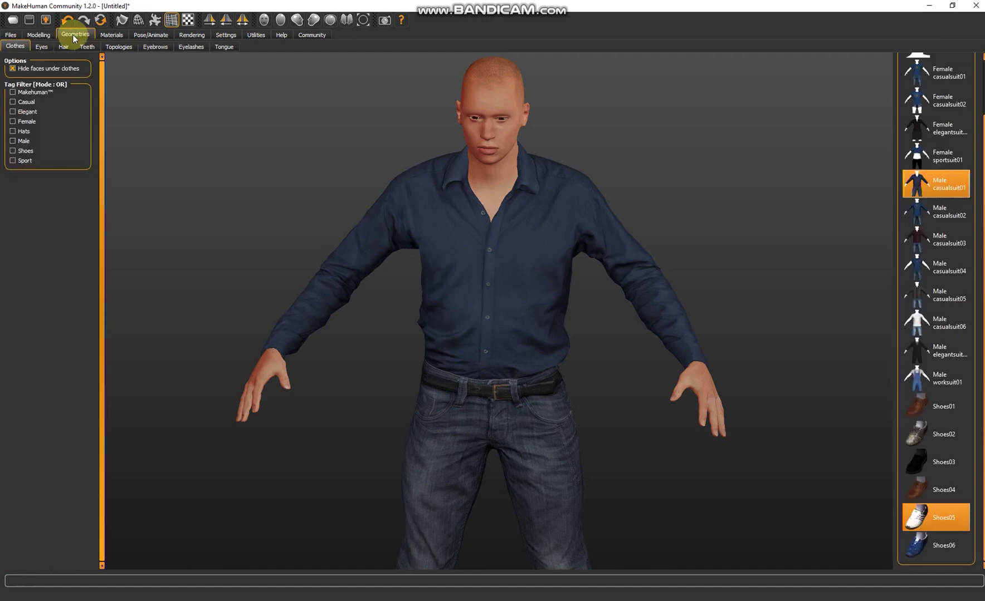
left_click(64, 47)
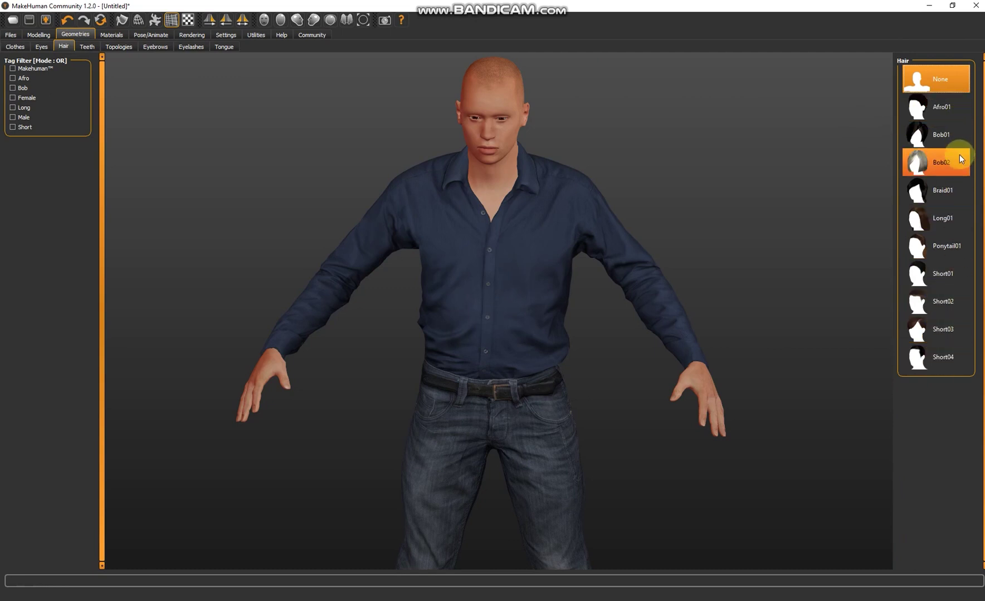
left_click(934, 114)
mouse_move(593, 132)
left_mouse_down()
mouse_move(475, 132)
mouse_move(527, 168)
mouse_move(559, 113)
mouse_move(601, 120)
left_mouse_up()
left_click(953, 107)
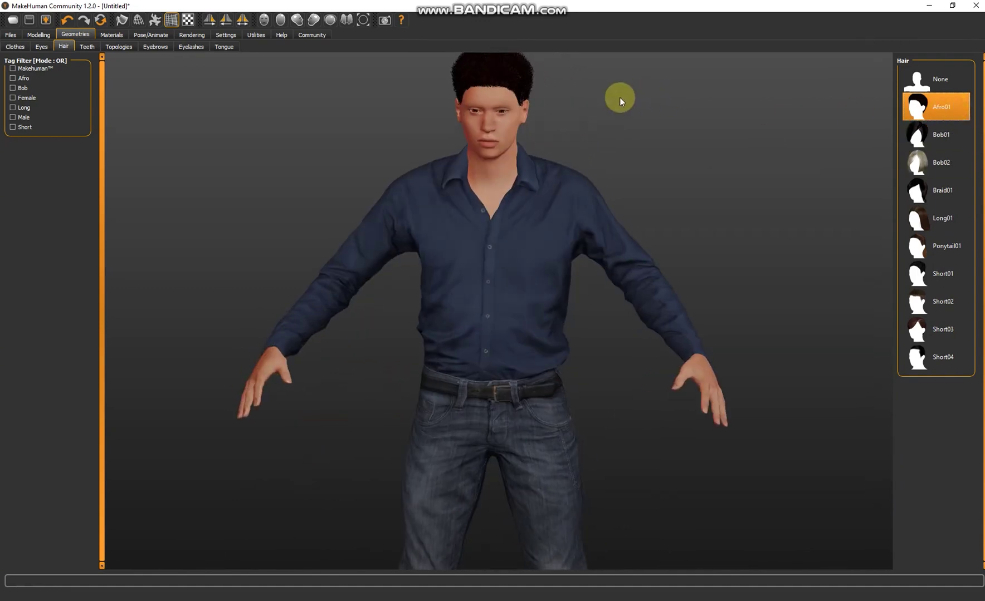
- Remove the Afro01 hairstyle so the character has no hair, and check the bald head
left_click(949, 81)
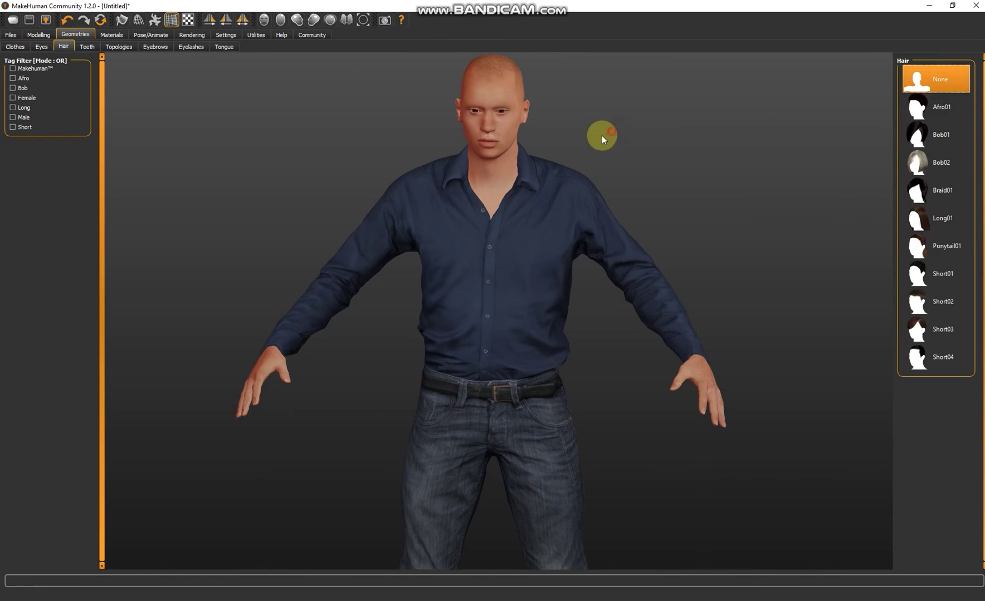
mouse_move(601, 135)
left_mouse_down()
mouse_move(411, 151)
mouse_move(498, 169)
mouse_move(555, 156)
mouse_move(589, 121)
left_mouse_up()
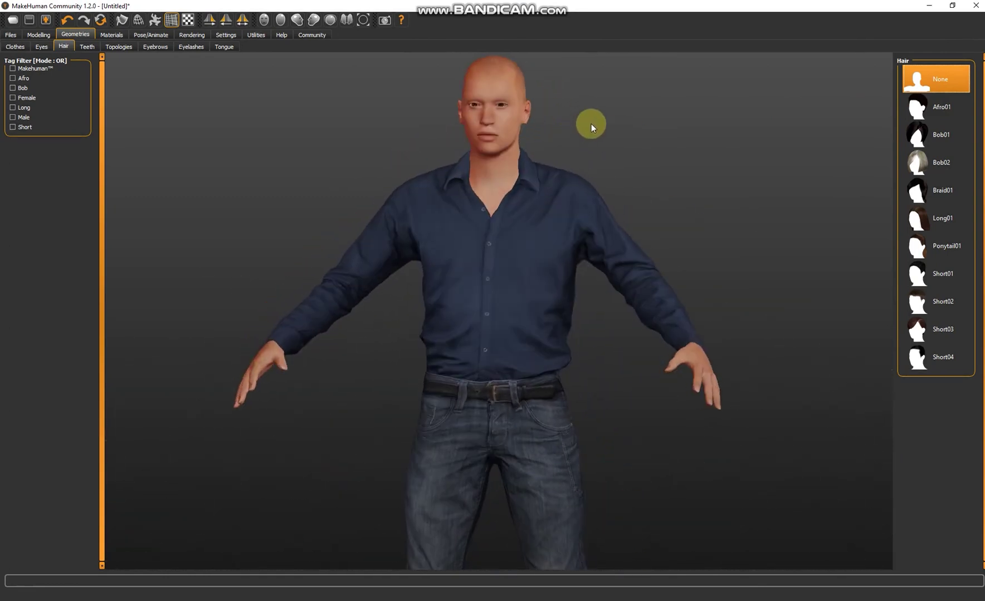
scroll(577, 246, "up", 5)
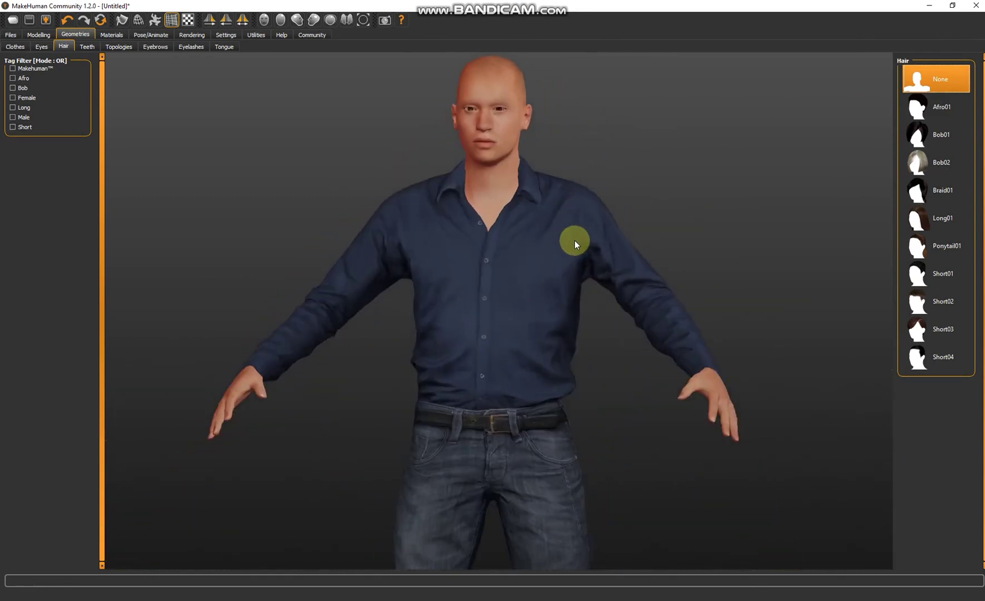
scroll(574, 241, "down", 5)
left_click_drag(574, 240, 580, 269)
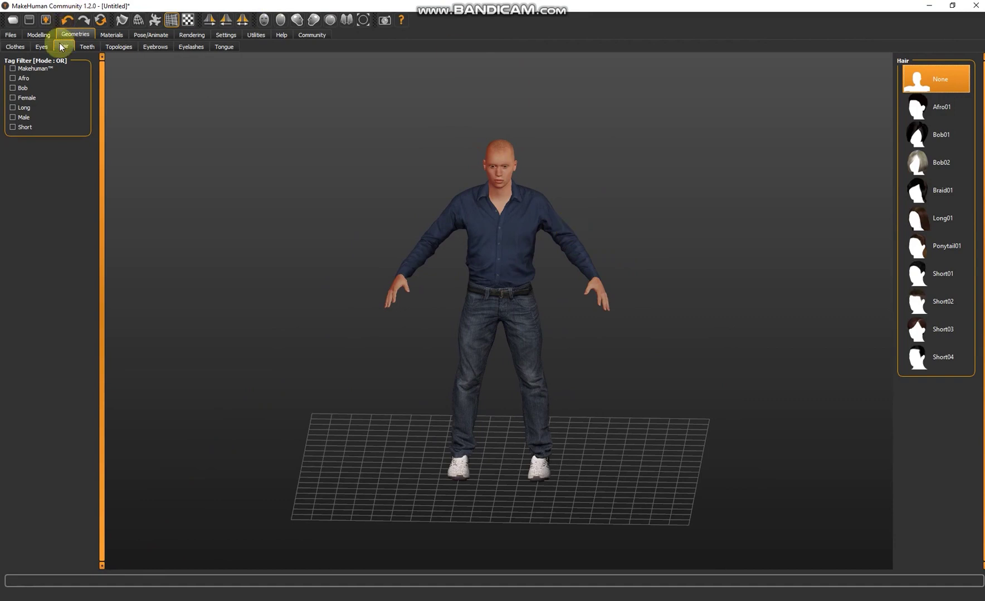
- Choose the High-poly eyes for the character
left_click(42, 48)
left_click(954, 103)
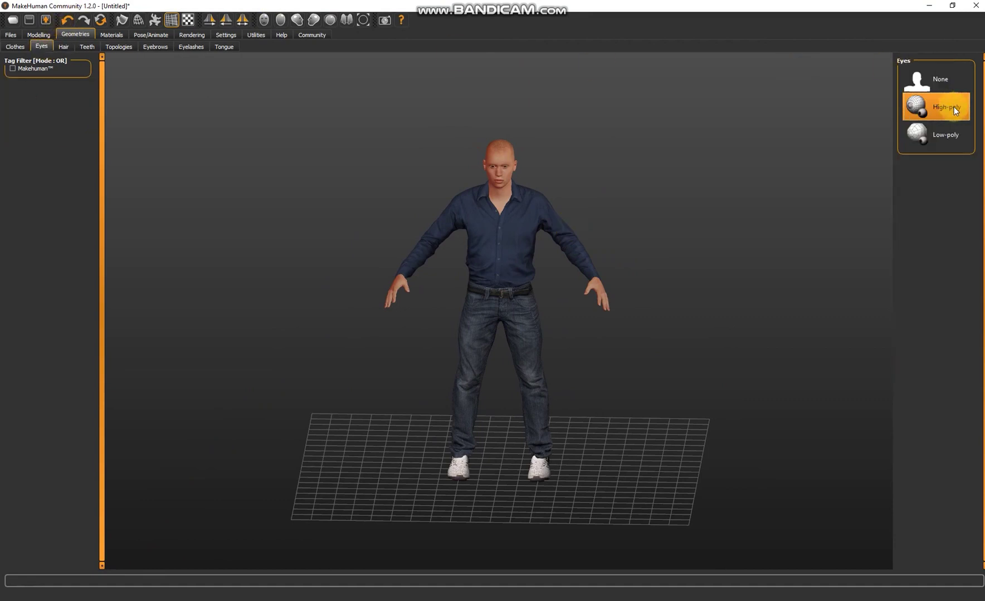
- Look through the available hair, teeth, topology and eyebrow options for the character
left_click(65, 48)
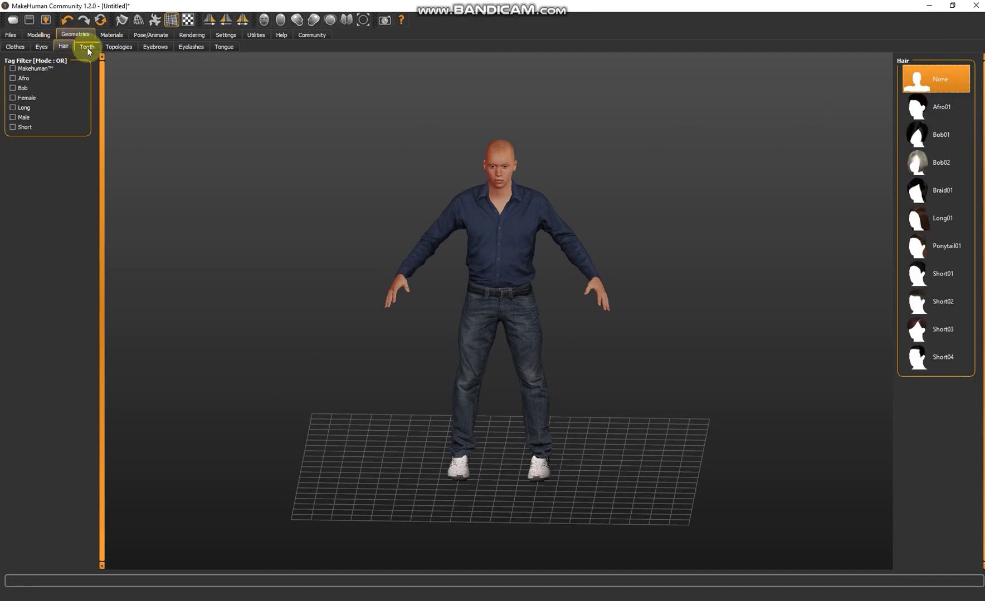
left_click(87, 48)
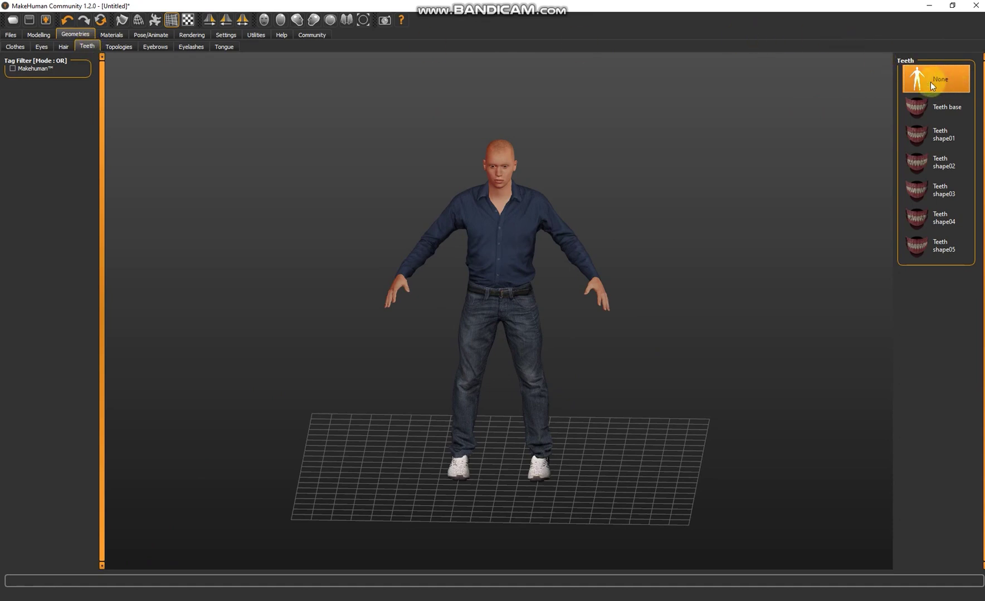
left_click(128, 50)
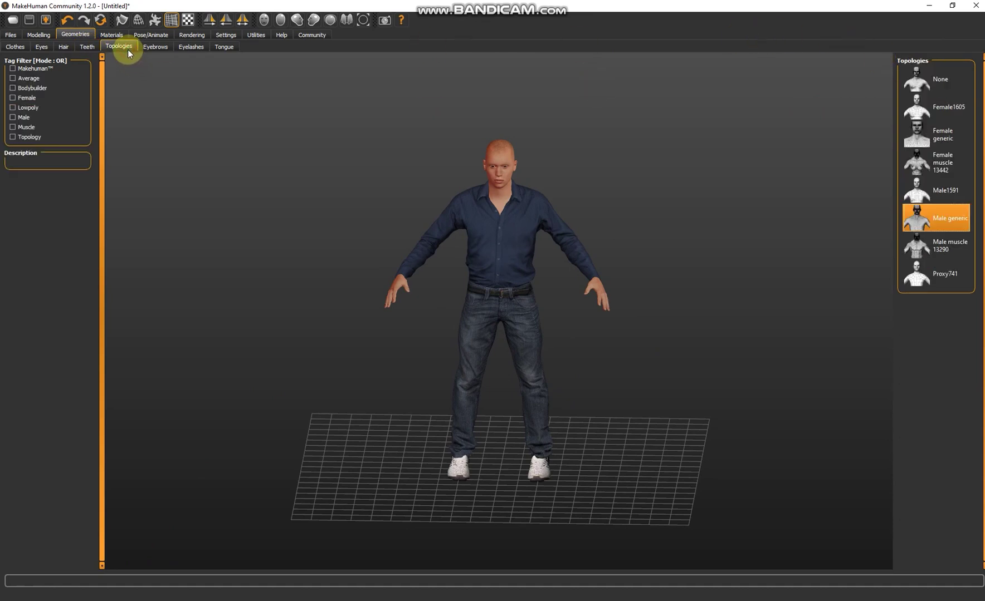
left_click(165, 45)
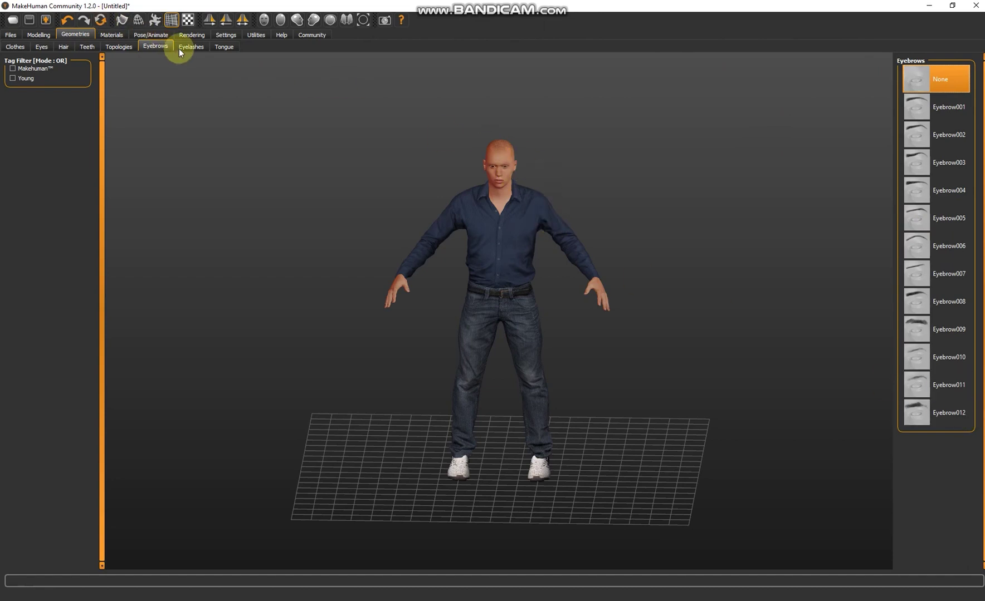
scroll(520, 177, "up", 1)
scroll(520, 177, "down", 2)
scroll(518, 161, "up", 4)
scroll(519, 161, "down", 4)
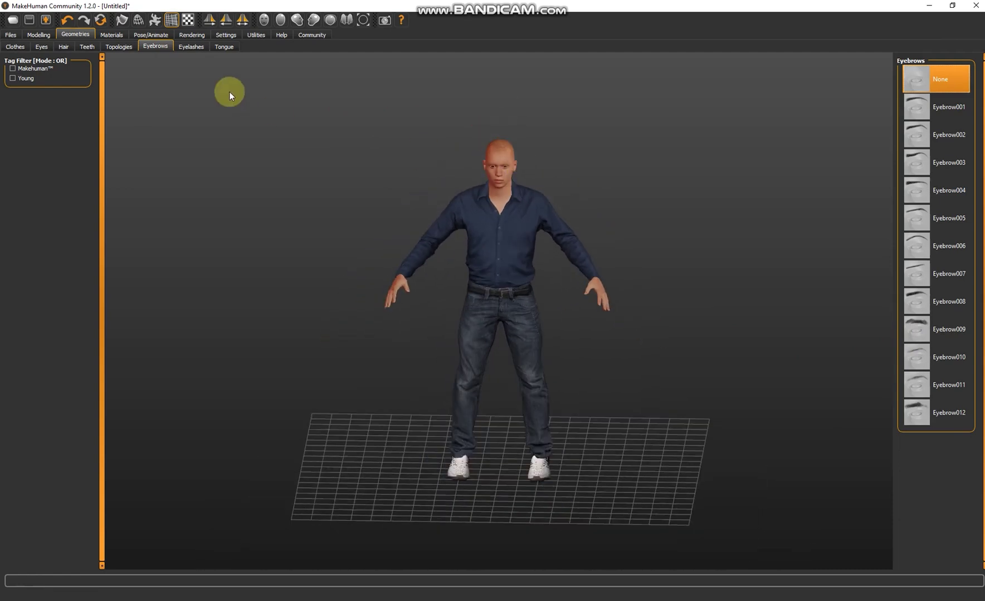
- Try Eyelashes01 on the character and set the eyelashes back to None
left_click(191, 48)
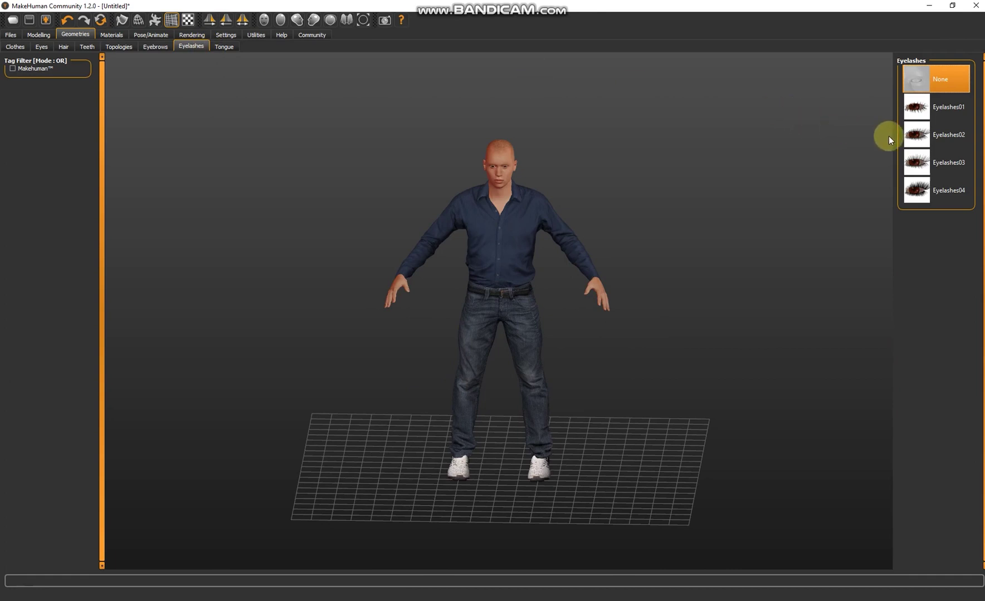
left_click(946, 108)
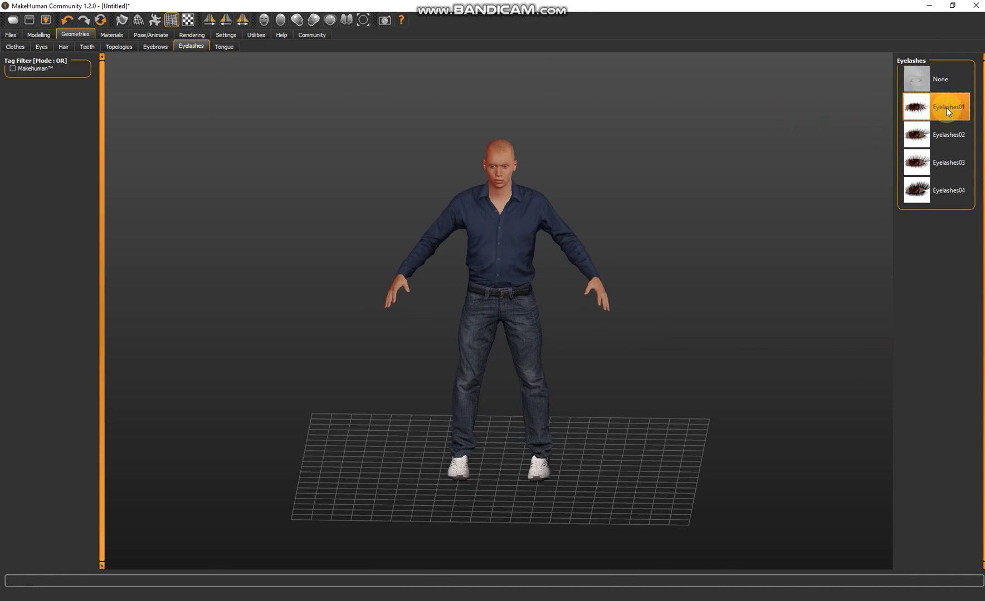
scroll(566, 118, "up", 5)
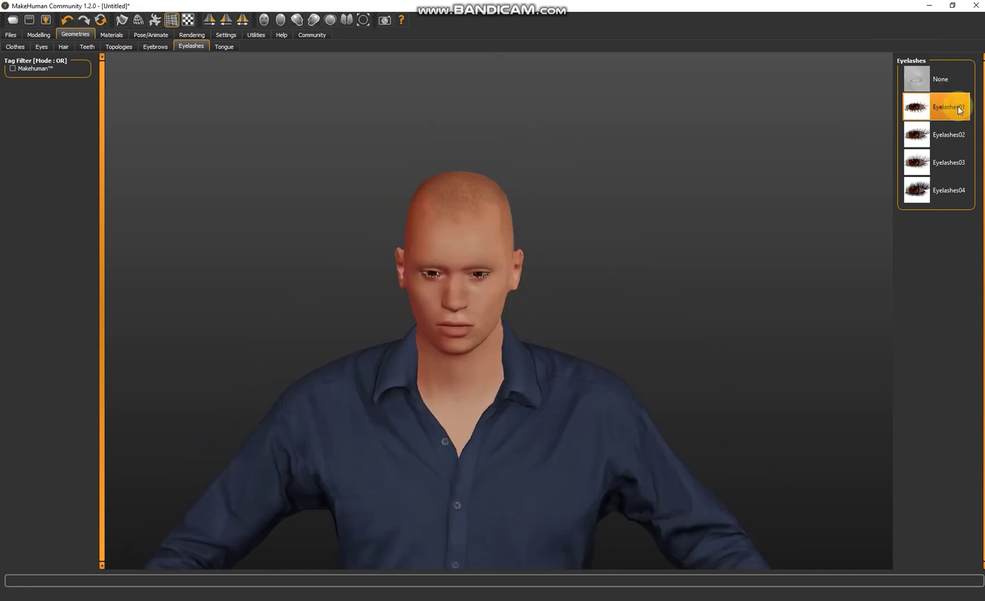
left_click(954, 74)
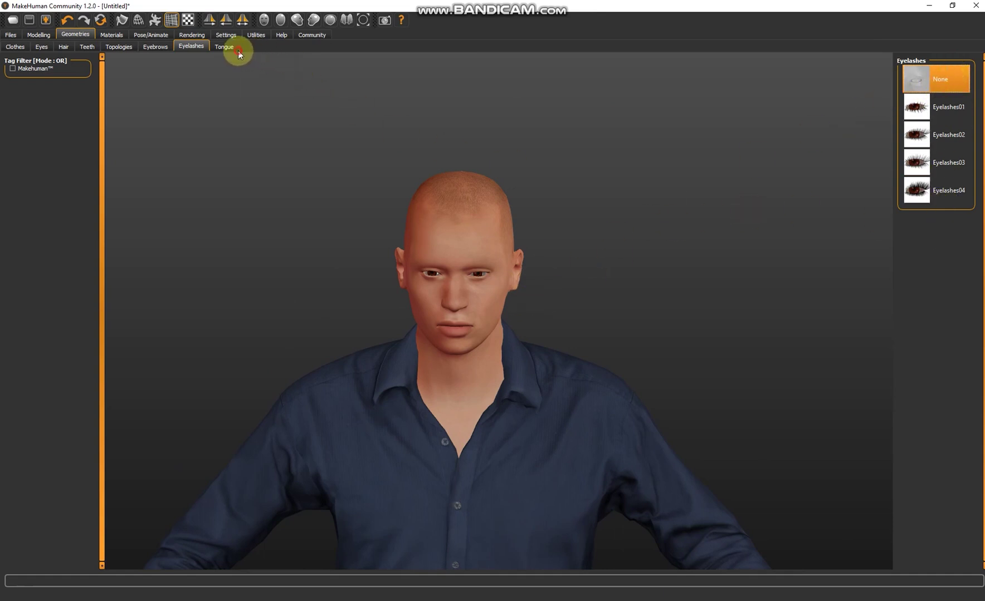
- Check the available tongue options and view the character from head to feet
left_click(224, 47)
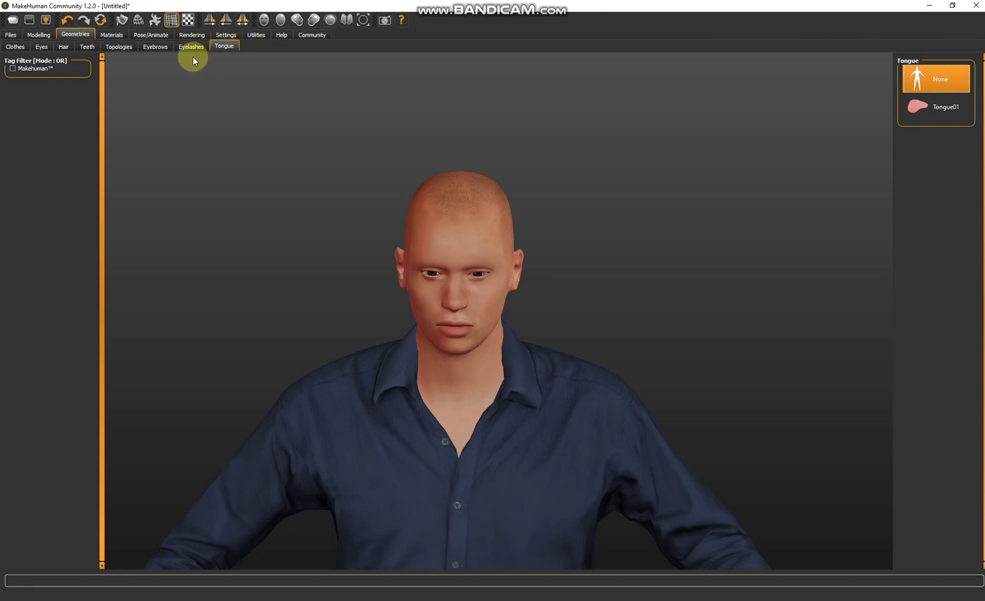
scroll(468, 243, "up", 3)
scroll(471, 269, "down", 5)
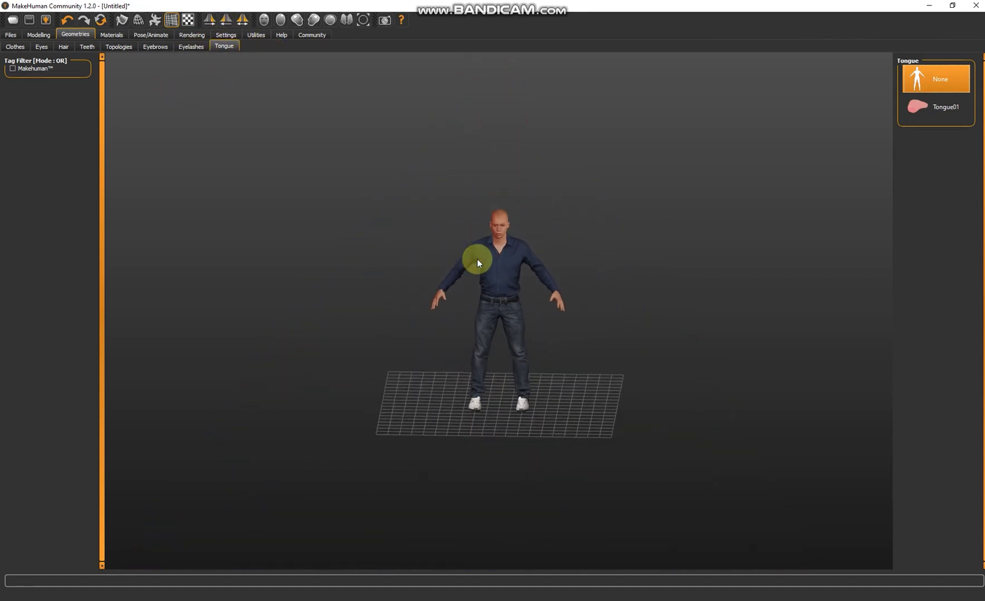
scroll(477, 259, "up", 2)
- Export the character in Collada (dae) format to the Humans folder under the file name Human-3
left_click(11, 35)
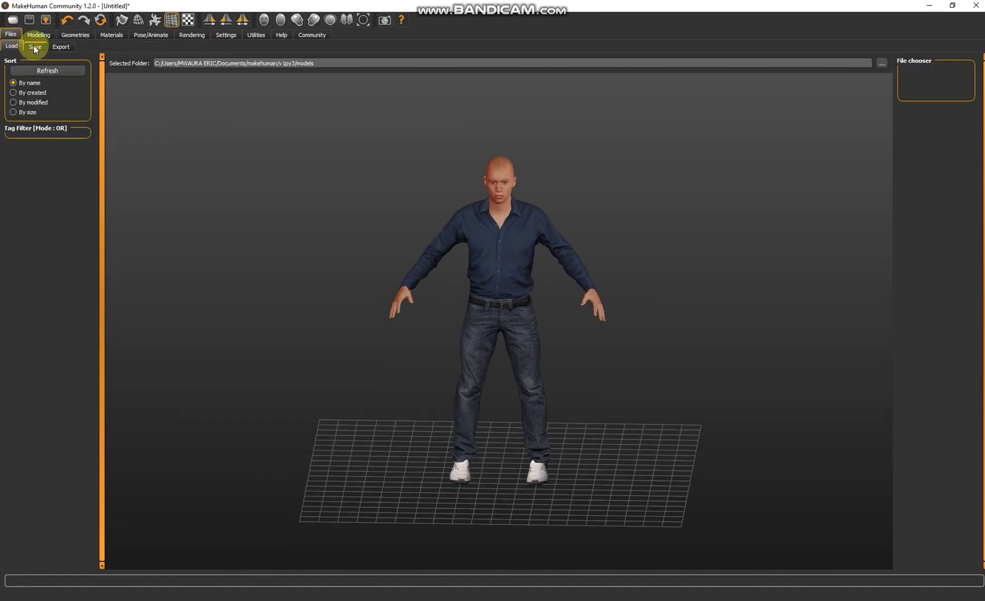
left_click(61, 47)
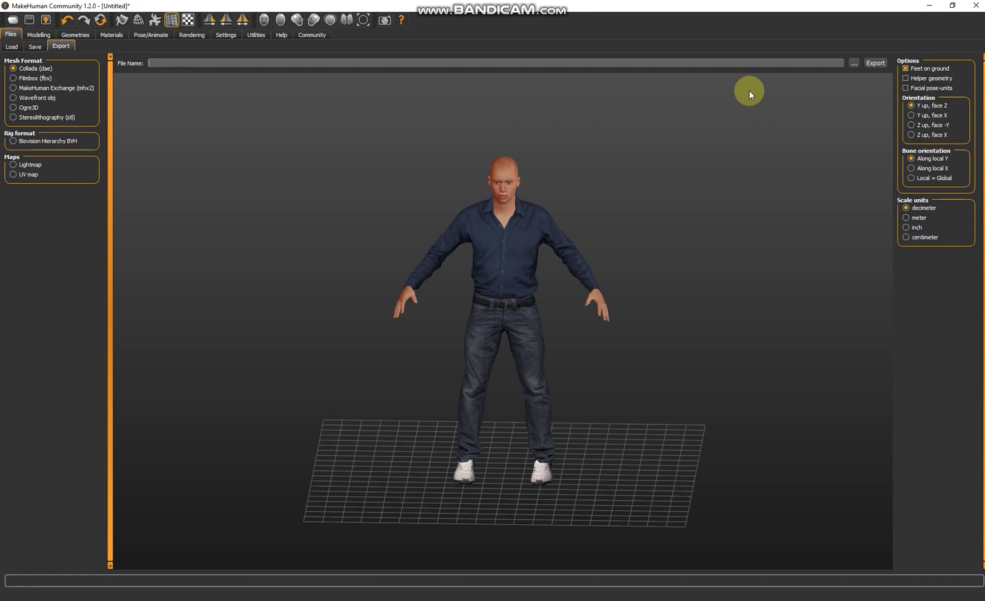
left_click(854, 63)
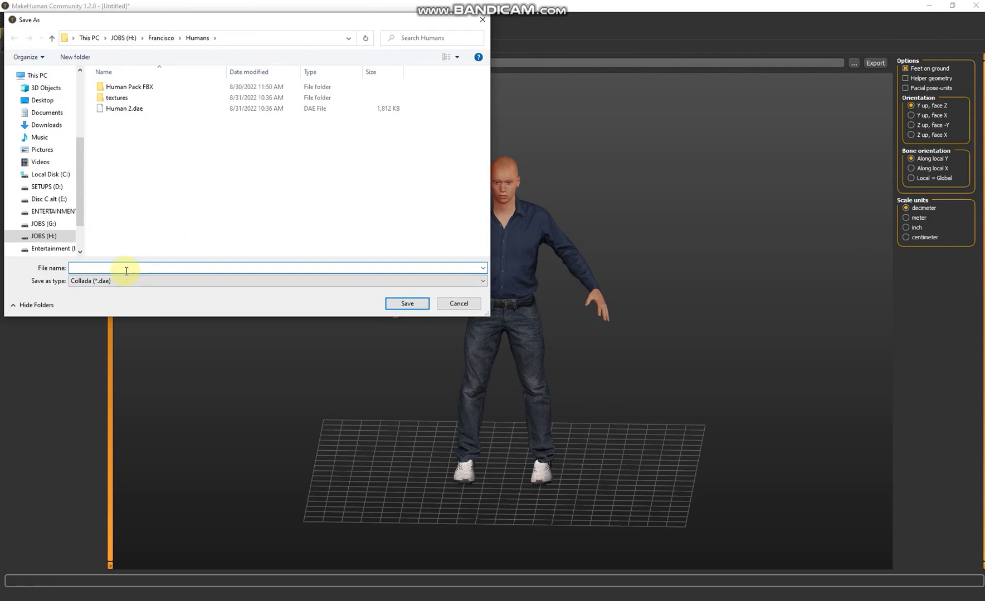
type("Human-3")
key("Return")
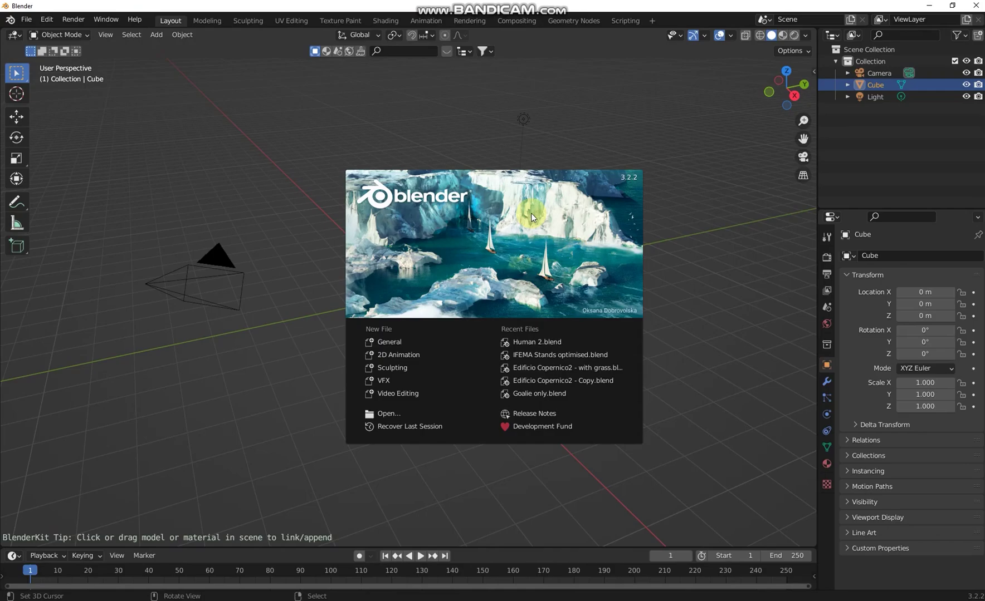
- Switch to Blender, dismiss the splash screen and delete all objects of the default scene
left_click(316, 197)
left_click(280, 173)
key("a")
key("Delete")
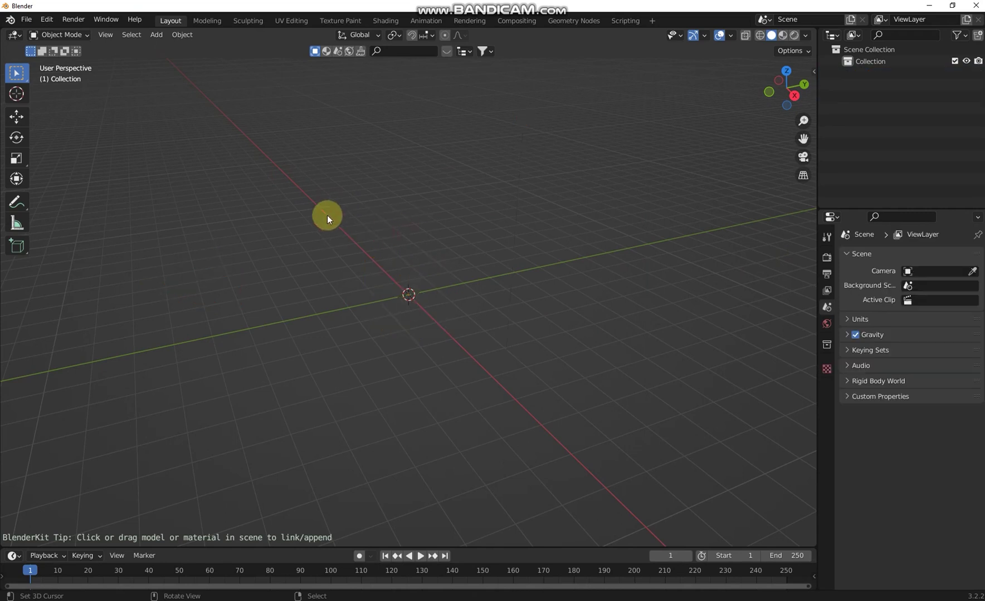
- Import the Collada file Human-3.dae from the Humans folder on the JOBS (H:) drive
left_click(26, 19)
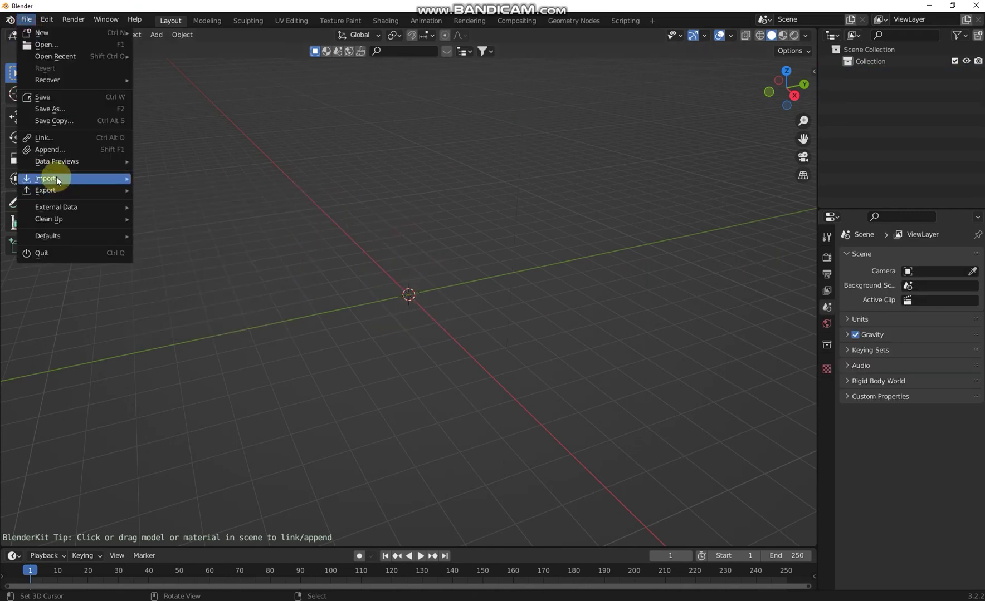
mouse_move(57, 178)
left_click(193, 180)
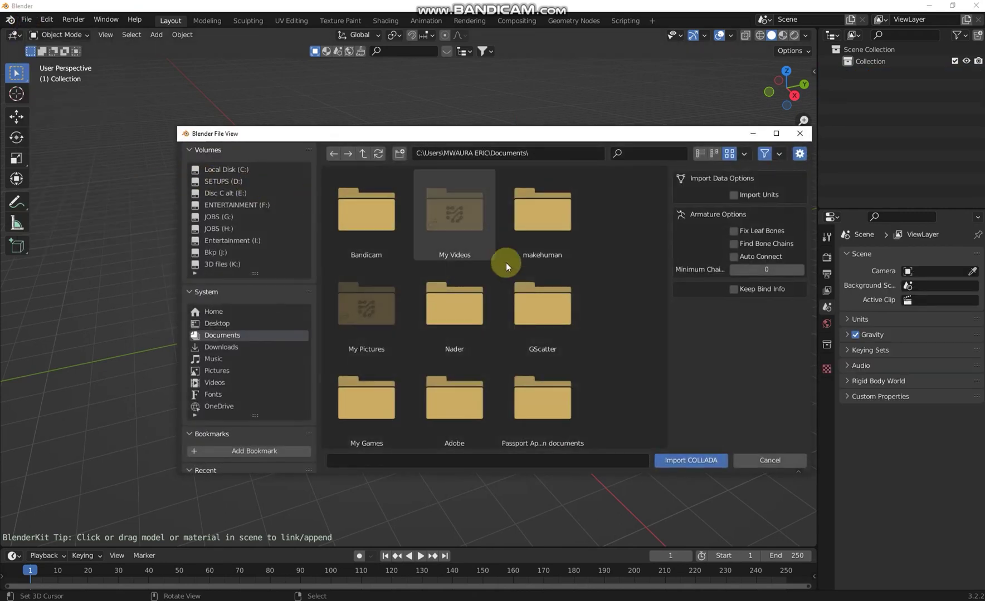
left_click(220, 232)
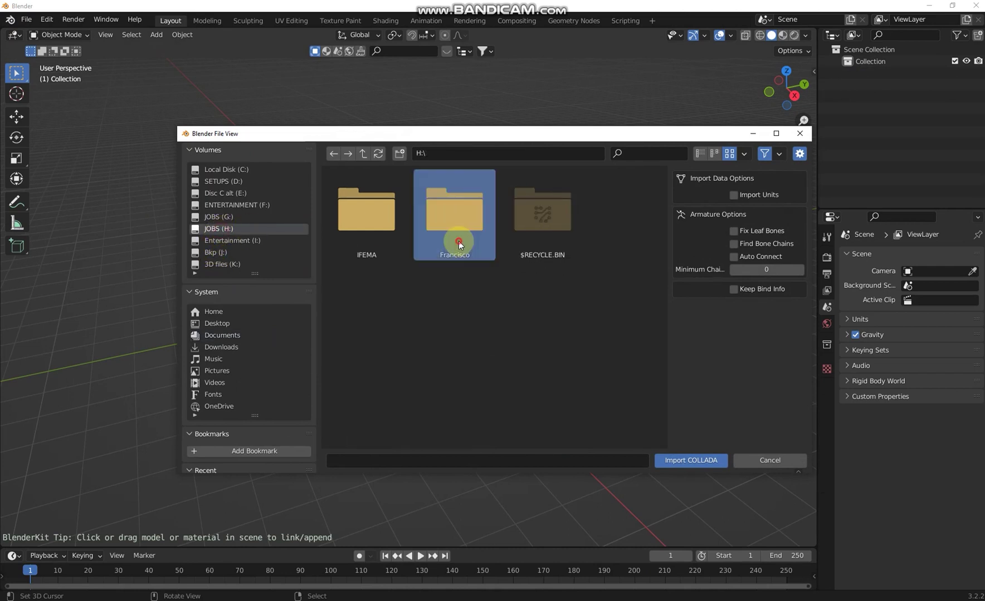
double_click(446, 243)
double_click(376, 257)
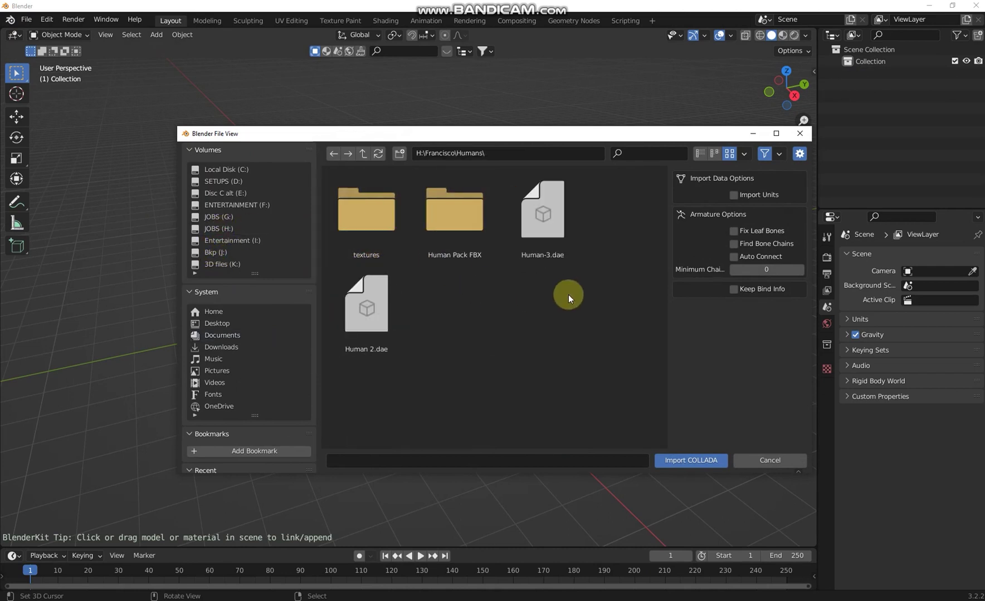
left_click(545, 229)
left_click(690, 460)
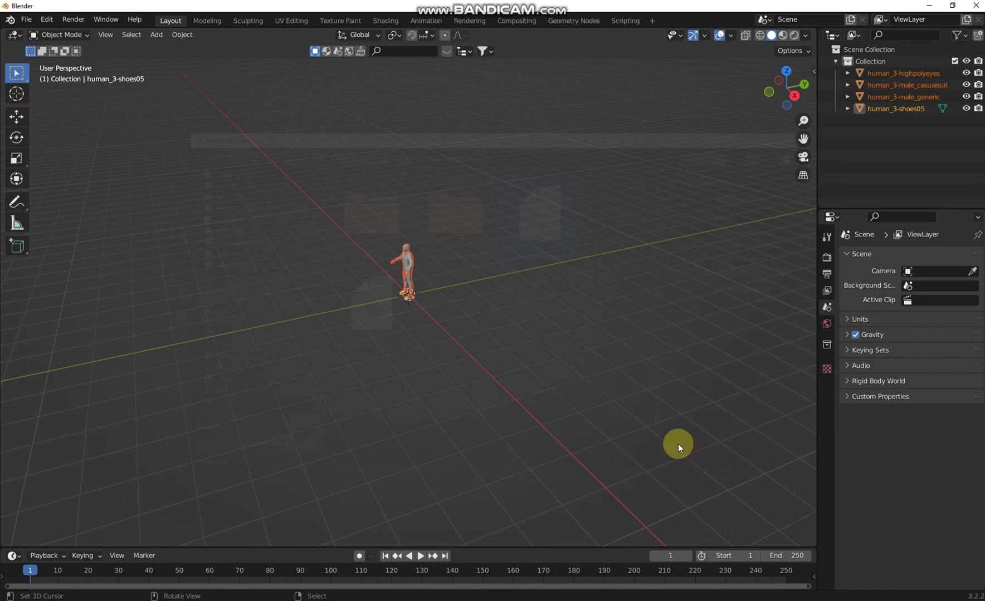
- Deselect the imported character and show it in Material Preview shading to inspect its textures
scroll(435, 283, "up", 6)
scroll(572, 308, "up", 3)
scroll(567, 267, "down", 2)
mouse_move(567, 268)
middle_mouse_down()
mouse_move(510, 263)
mouse_move(549, 216)
middle_mouse_up()
scroll(541, 235, "up", 2)
scroll(549, 212, "down", 2)
left_click(549, 209)
left_click(783, 35)
scroll(607, 168, "up", 4)
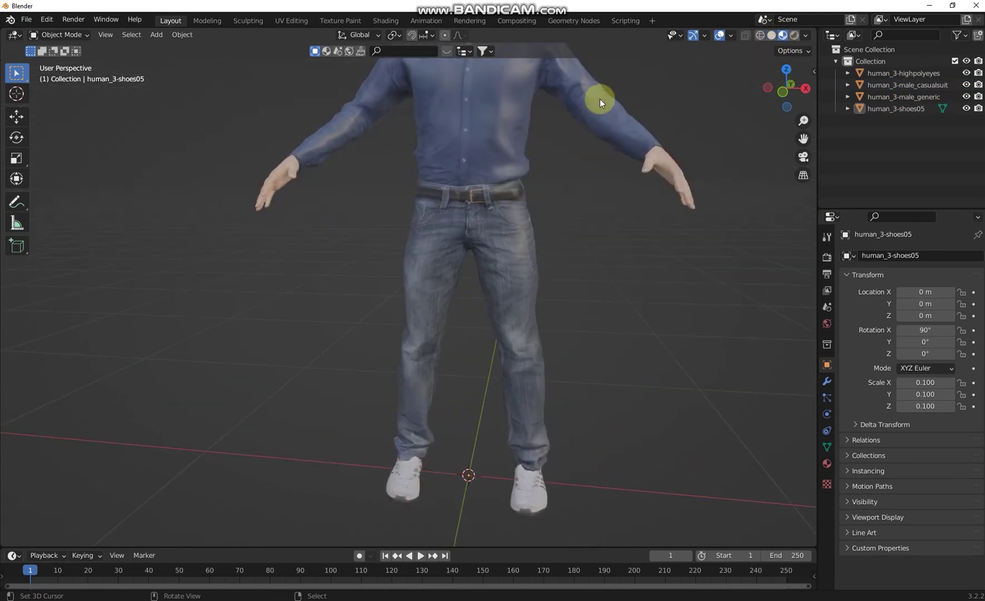
middle_click_drag(600, 103, 589, 281, "shift")
scroll(592, 279, "up", 3)
middle_click_drag(622, 154, 464, 304, "shift")
scroll(577, 264, "down", 2)
- Add a Human (Meta-Rig) armature at the character's origin while working in the front orthographic view
key("KP_1")
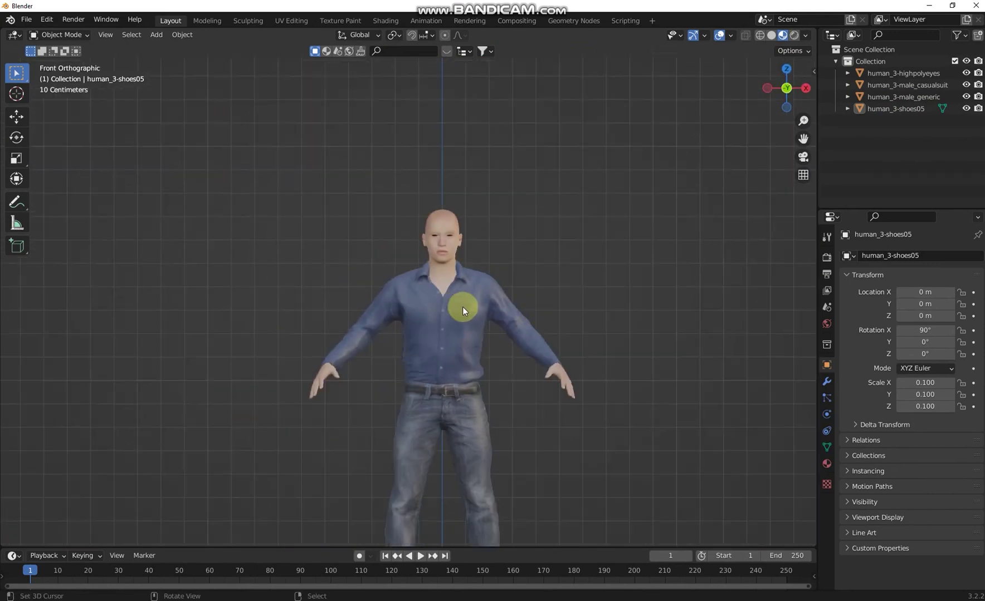
key("Home")
scroll(475, 263, "up", 1)
scroll(490, 311, "down", 1)
scroll(516, 230, "up", 1)
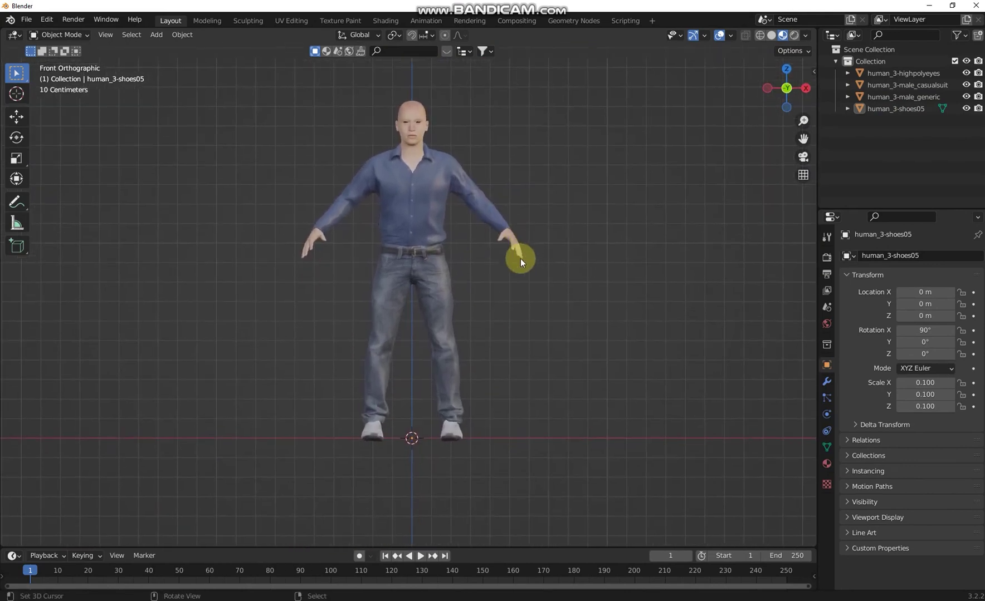
scroll(512, 240, "up", 2, "shift")
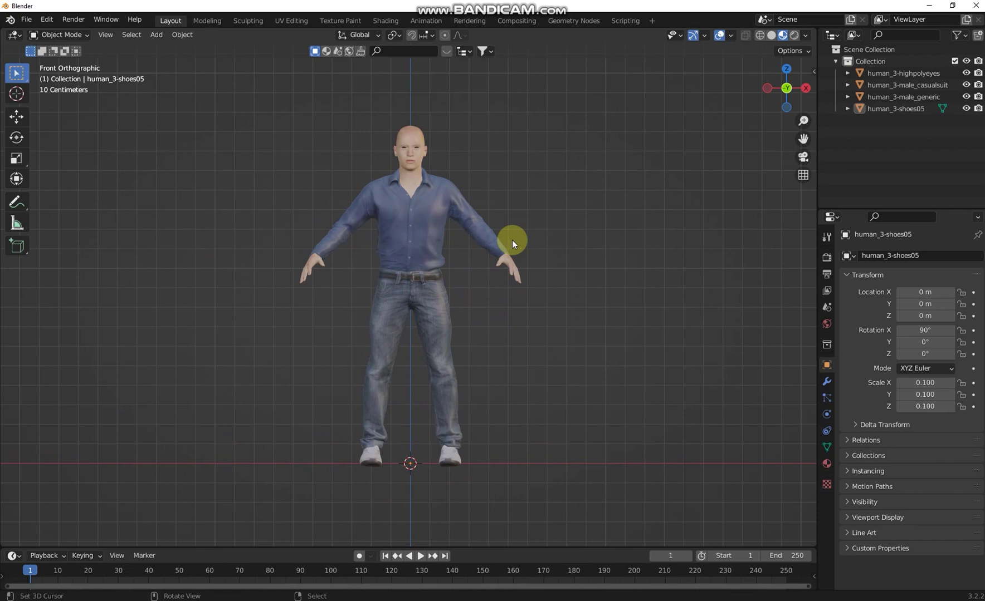
key("shift+a")
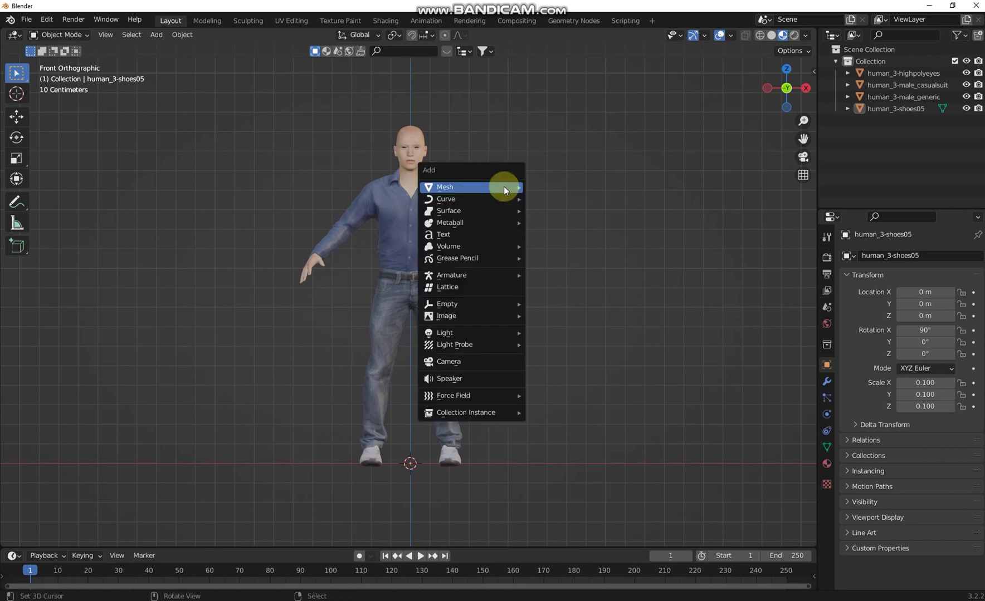
key("shift+a")
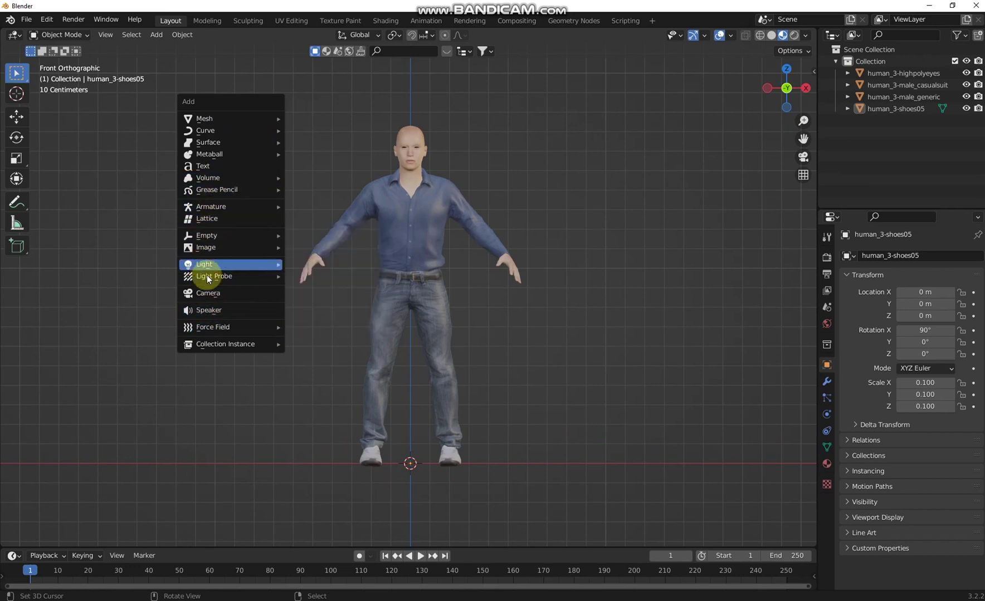
mouse_move(209, 344)
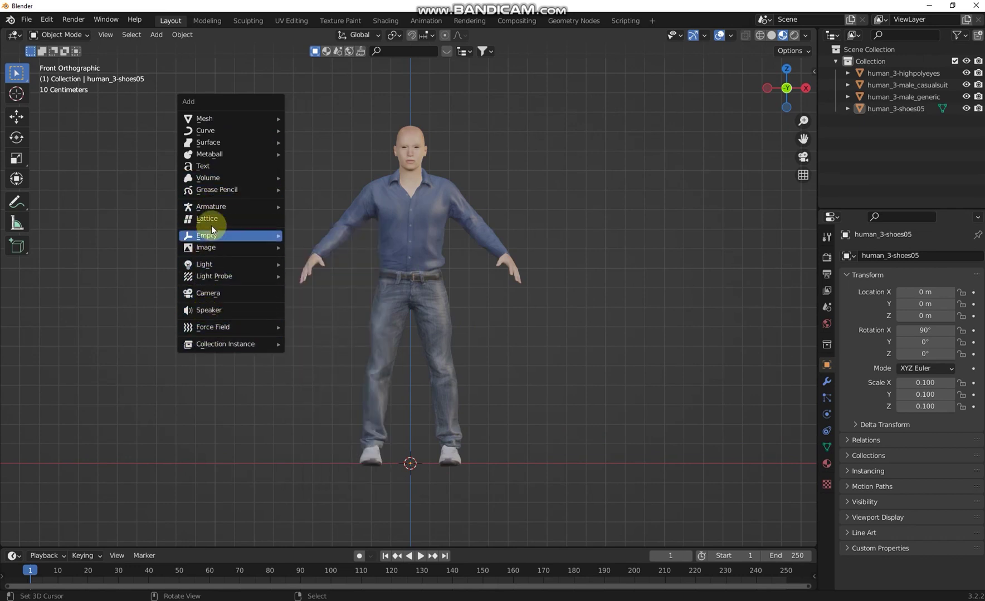
mouse_move(216, 210)
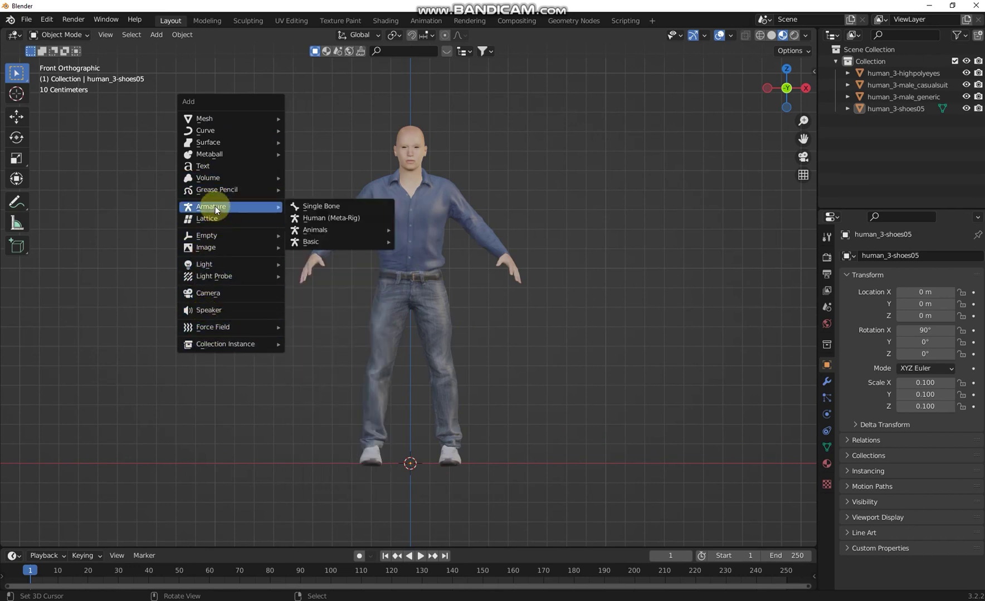
left_click(331, 218)
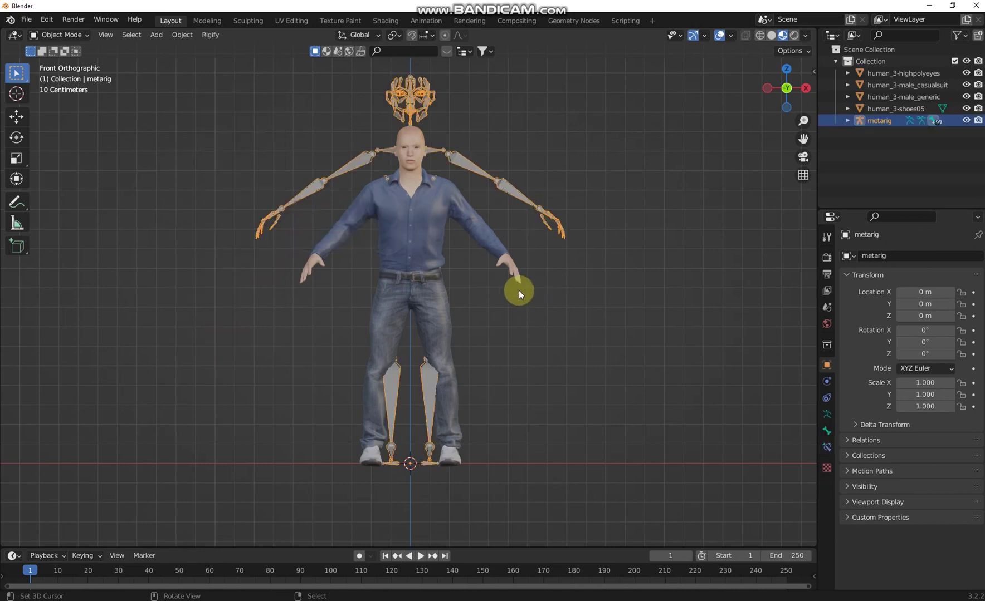
- Select all four character meshes and scale them up uniformly to about 0.117 to match the meta-rig's height
key("ctrl+i")
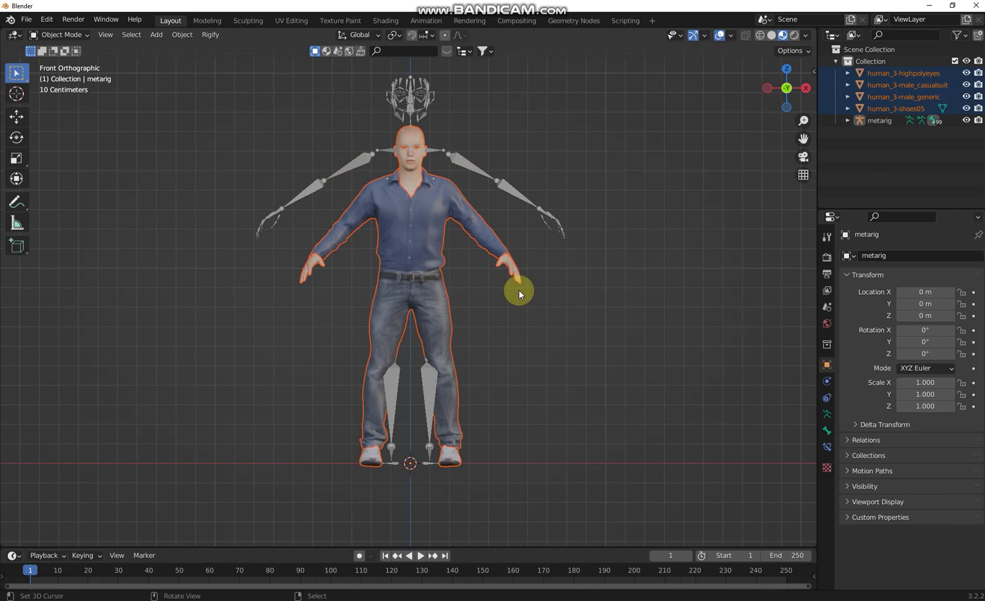
left_click(437, 310, "shift")
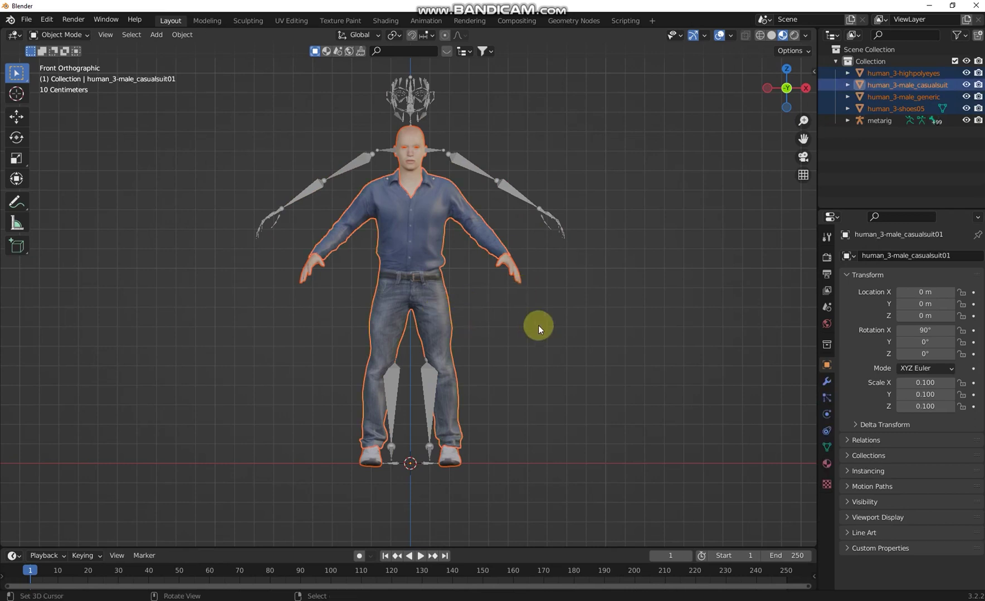
middle_click_drag(492, 289, 527, 334, "shift")
key("s")
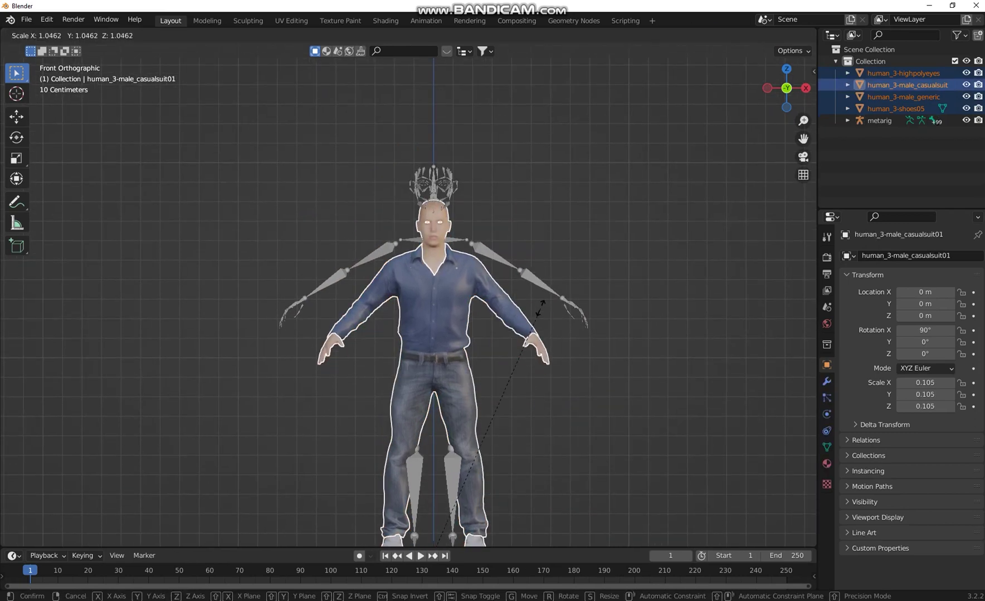
left_click(550, 279)
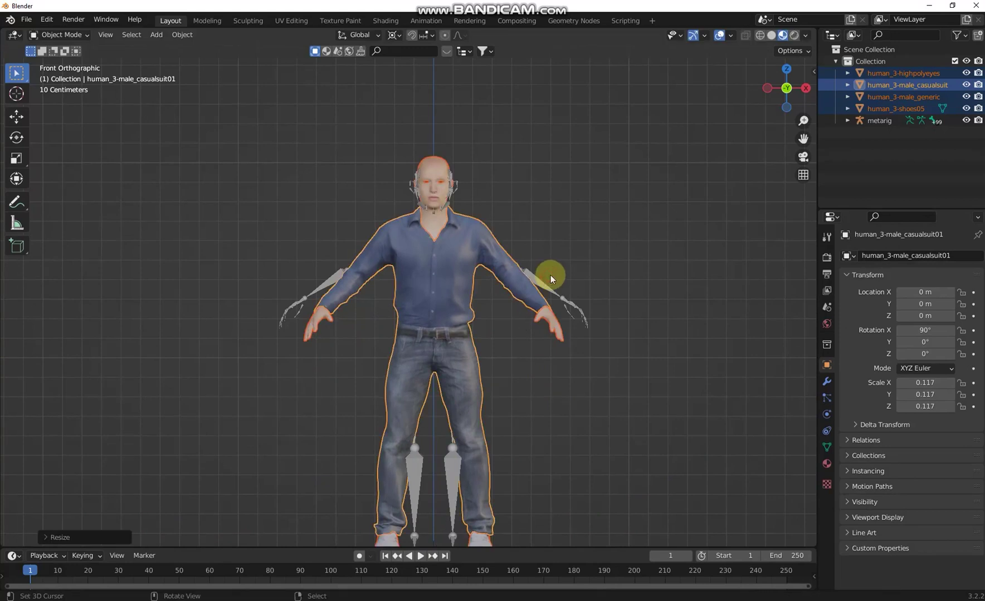
scroll(568, 304, "down", 3)
scroll(582, 323, "up", 2)
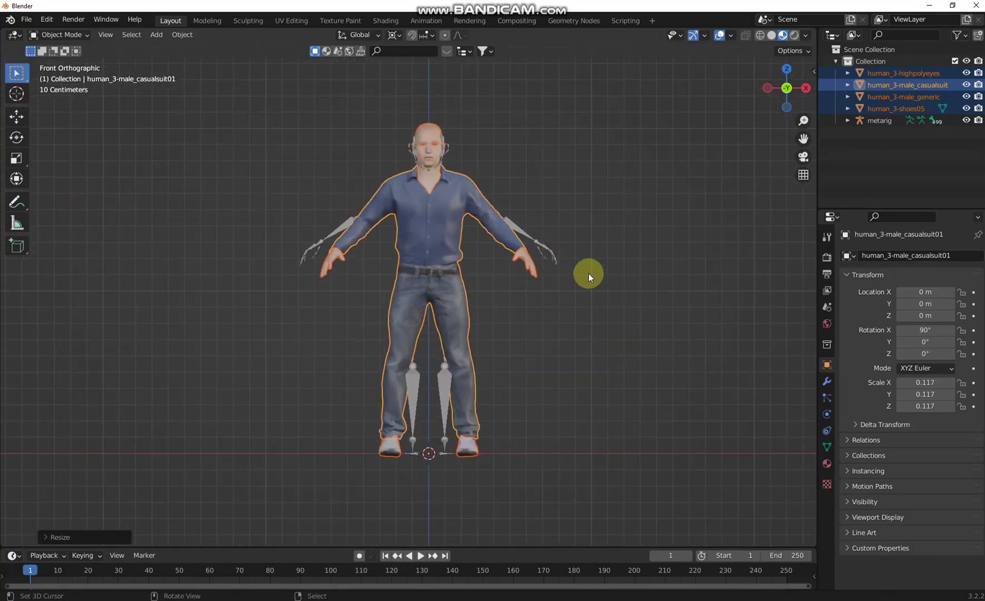
- Show the transform values and apply the scale and rotation of the selected character meshes
key("n")
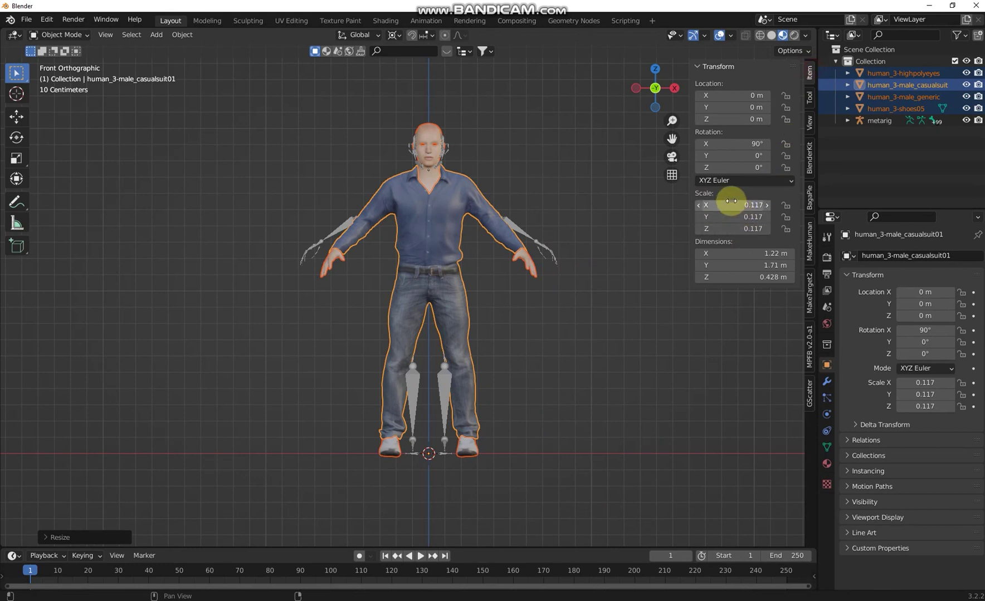
key("ctrl+a")
left_click(467, 257)
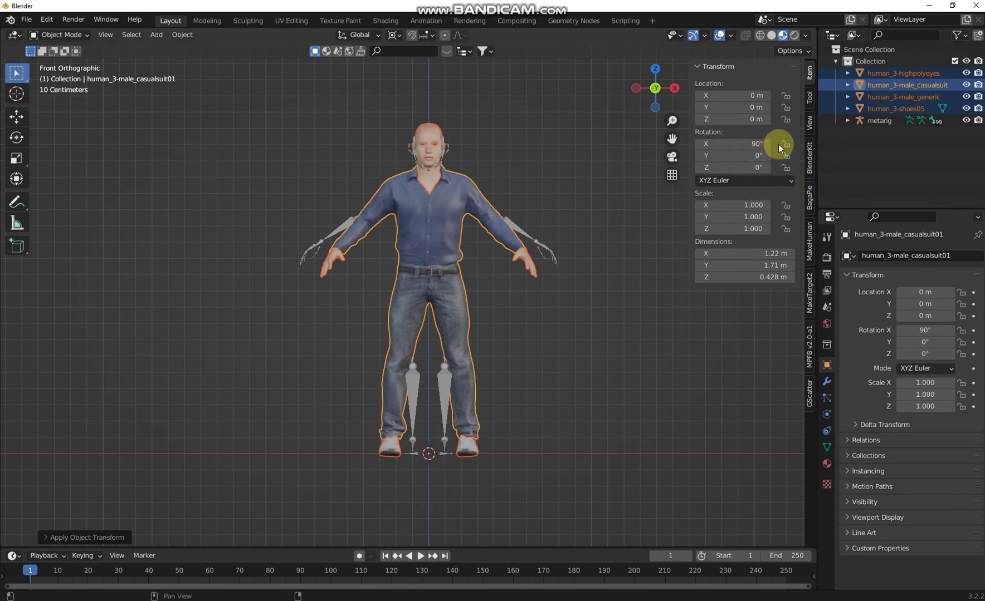
key("ctrl+a")
left_click(518, 144)
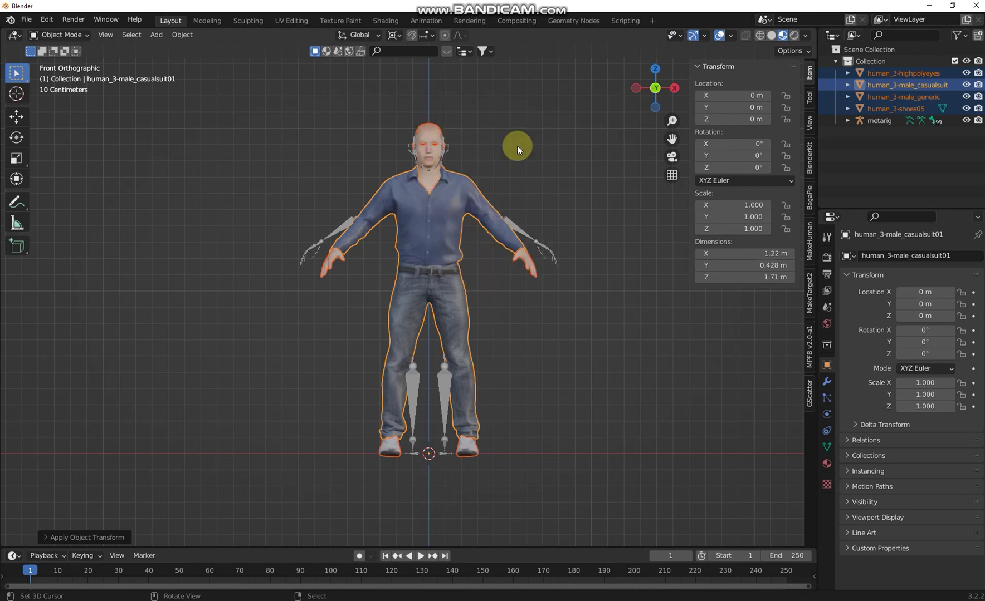
- Delete the metarig armature, leaving only the character meshes in the scene
middle_click_drag(577, 298, 575, 286)
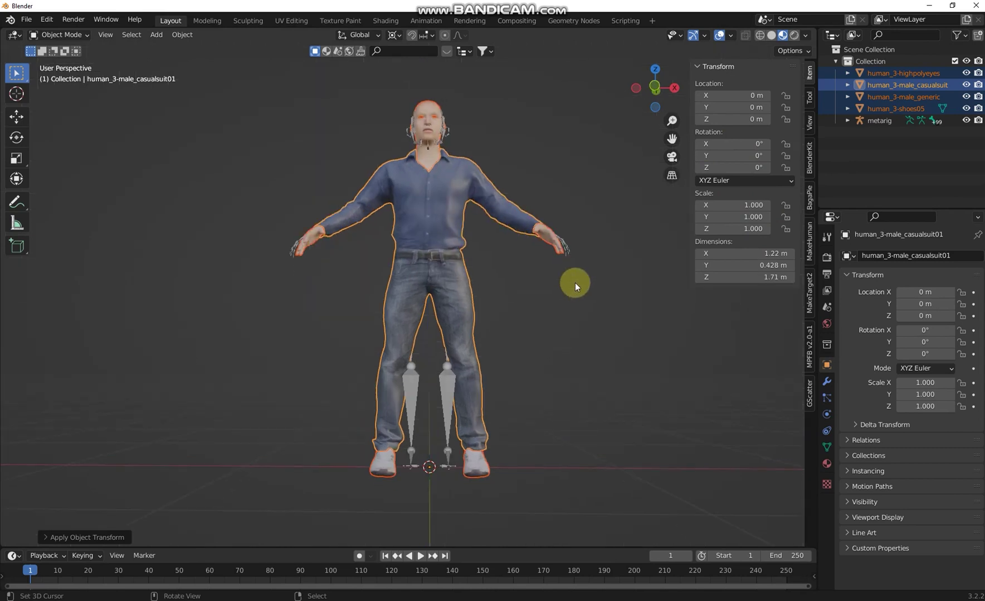
key("KP_1")
left_click(548, 255)
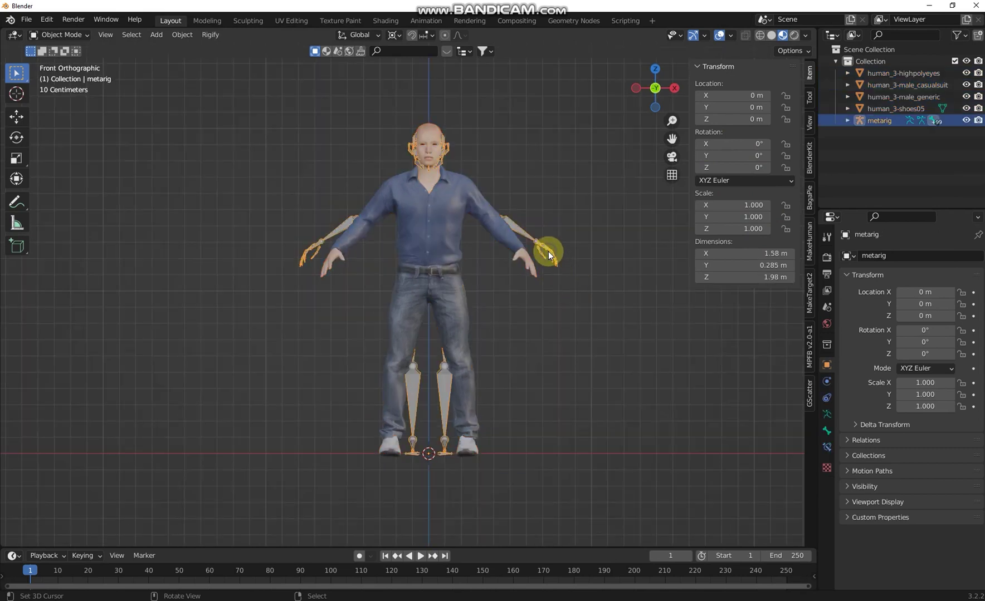
key("x")
left_click(548, 255)
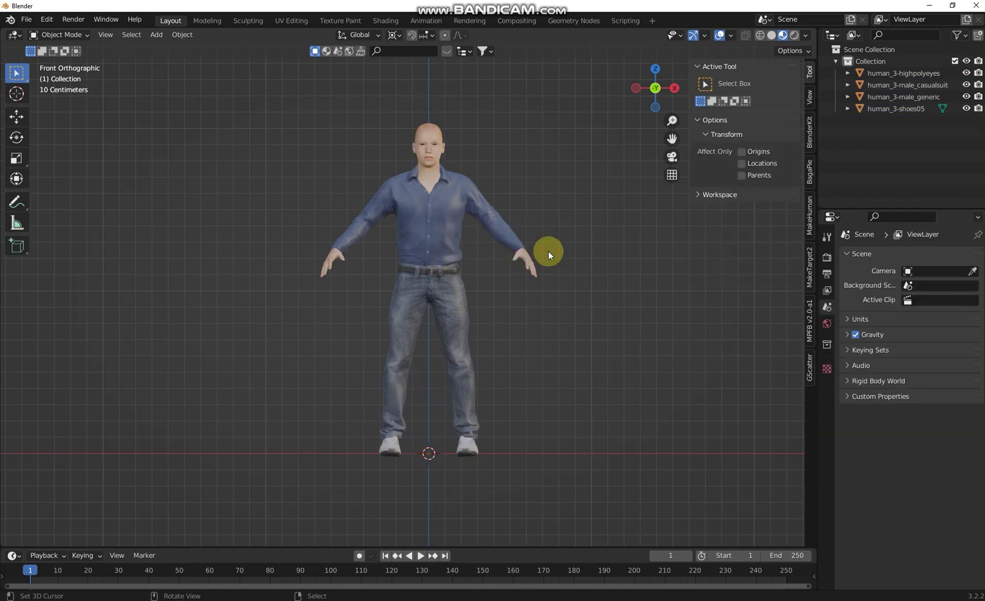
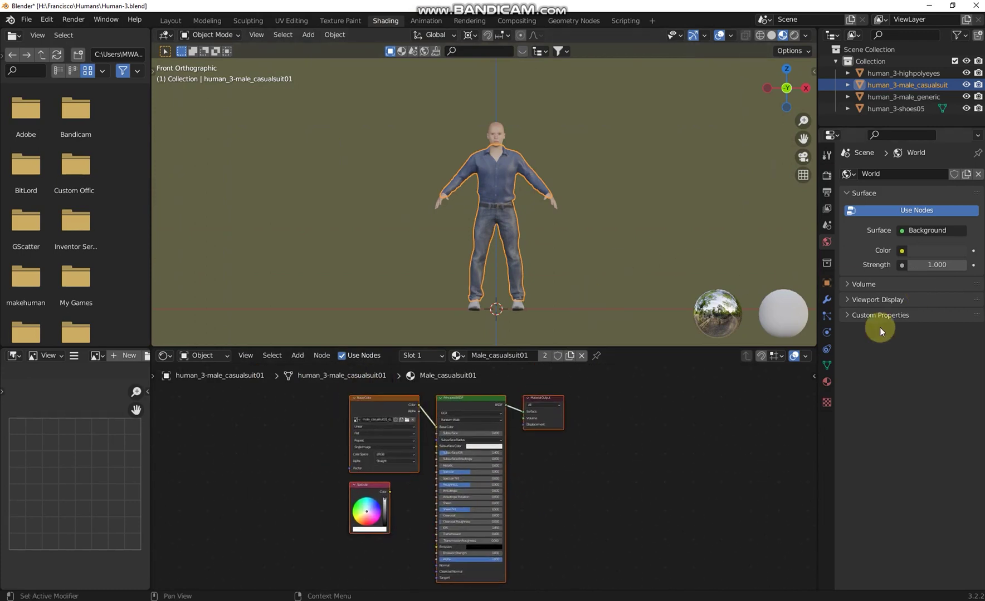
- Select the character's shoes and delete the unconnected Specular colour node from their Shoes05 material
left_click(825, 383)
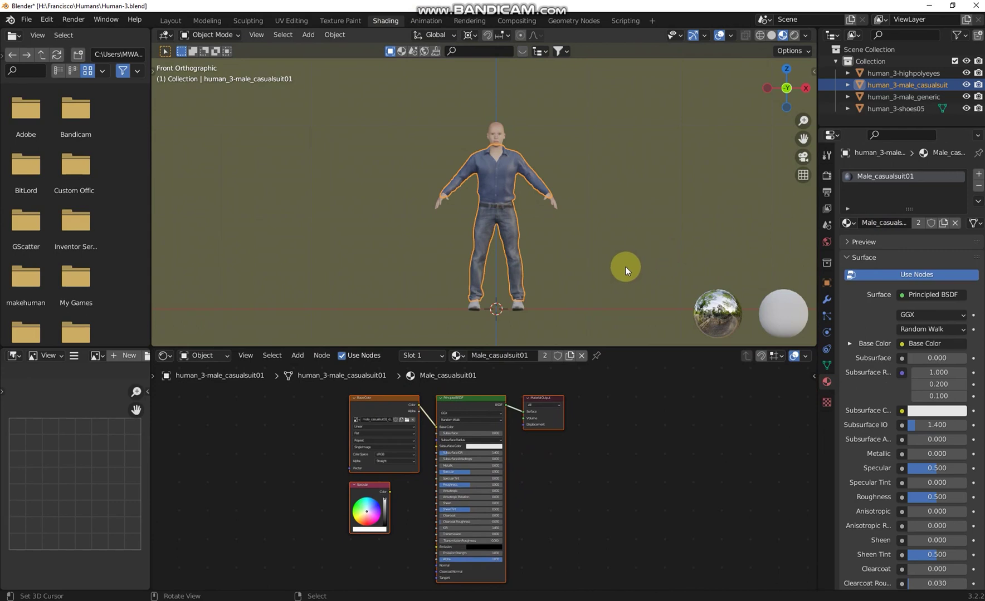
scroll(647, 259, "up", 4)
scroll(590, 206, "down", 2)
middle_click_drag(579, 220, 496, 289)
scroll(585, 218, "up", 4)
middle_click_drag(613, 266, 546, 288, "shift")
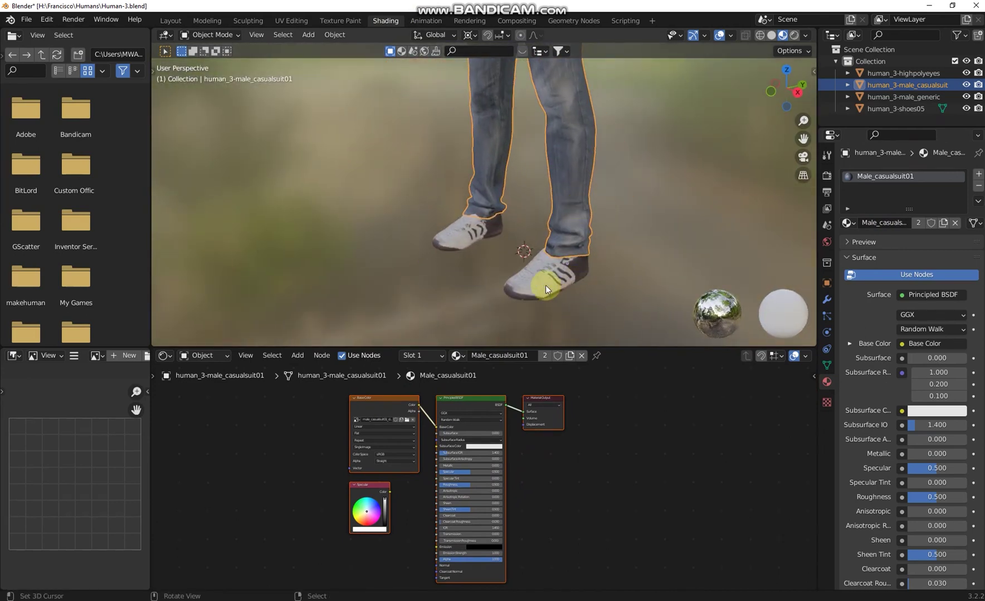
left_click(541, 299)
scroll(390, 513, "up", 3)
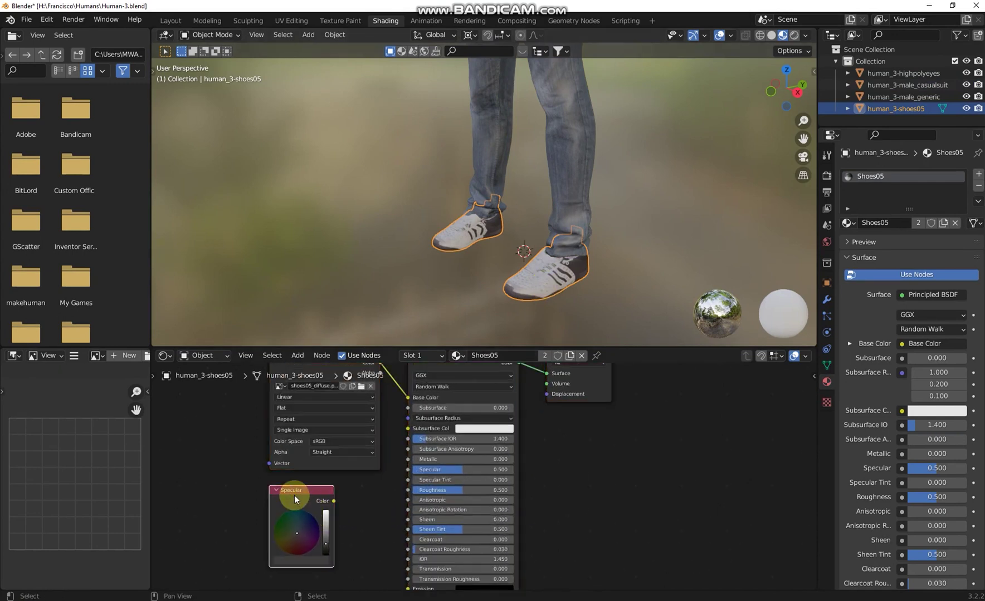
key("x")
scroll(292, 488, "down", 1)
- Move the shoes' Base Color image node away from the Principled BSDF and place a duplicate of it directly below
middle_click_drag(351, 487, 469, 424)
left_click_drag(468, 424, 379, 429)
key("shift+d")
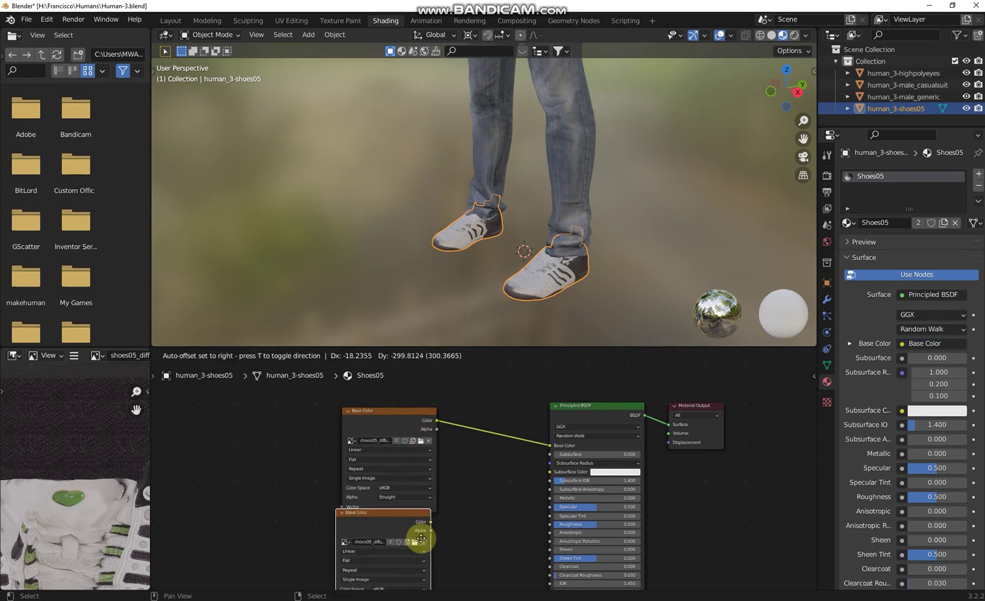
left_click(421, 536)
scroll(489, 549, "up", 1)
middle_click_drag(489, 549, 536, 398)
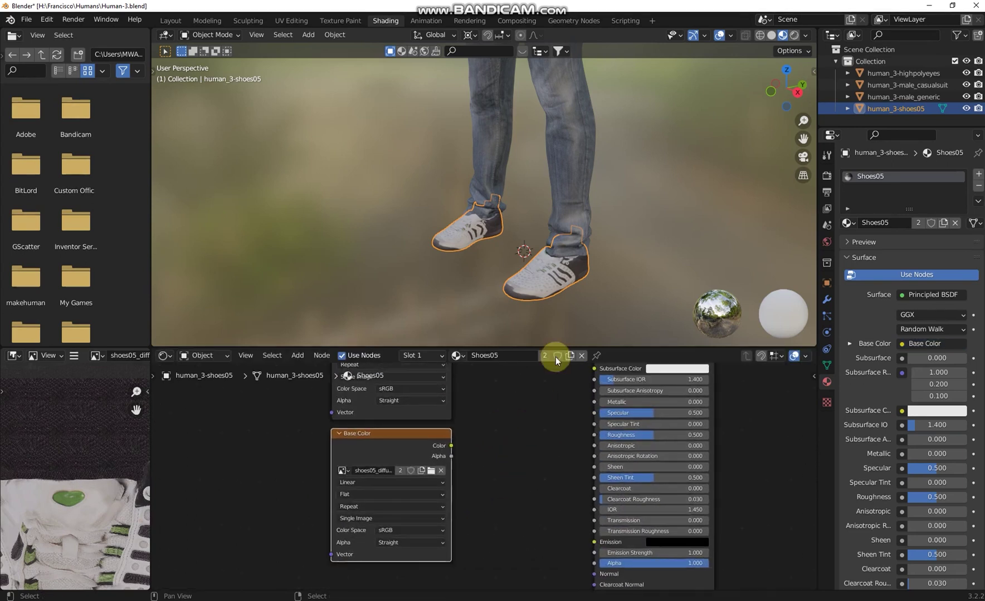
scroll(605, 280, "up", 5)
scroll(442, 485, "up", 1)
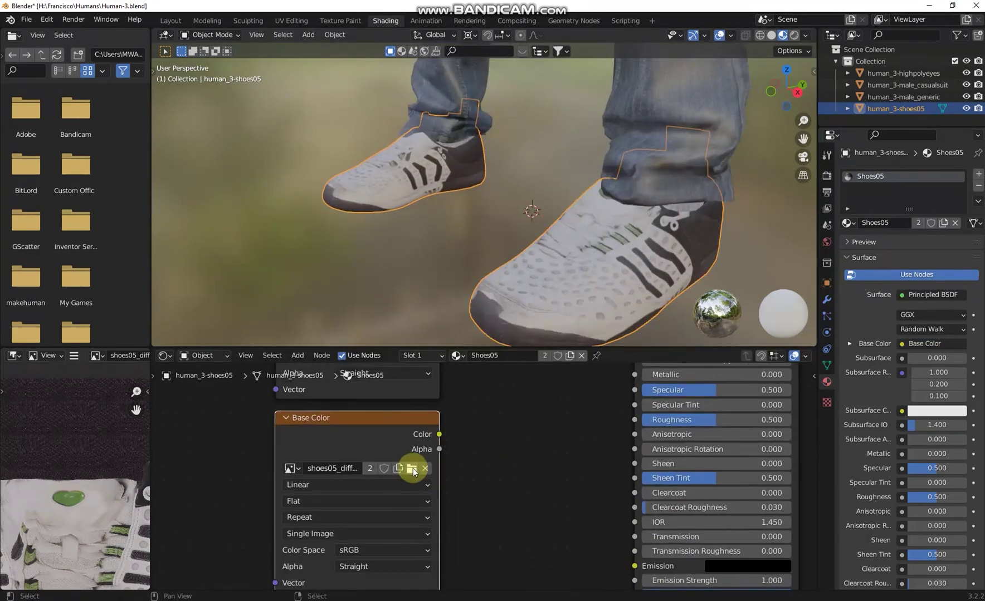
- Look through the Humans textures folder for other shoe texture maps and leave the duplicate node's image as it is
left_click(425, 466)
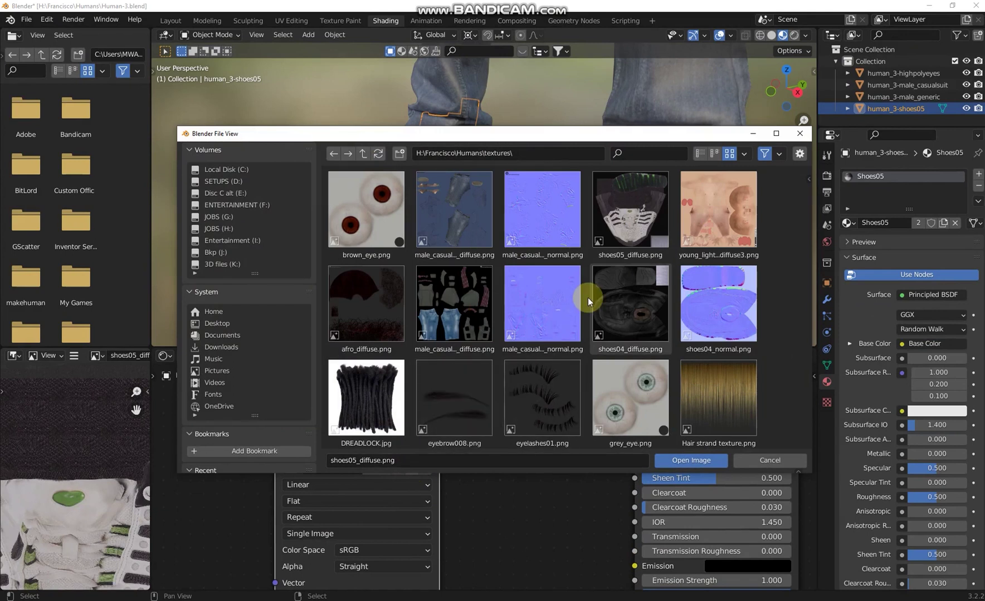
scroll(560, 271, "down", 5)
scroll(568, 284, "up", 3)
scroll(573, 288, "up", 2)
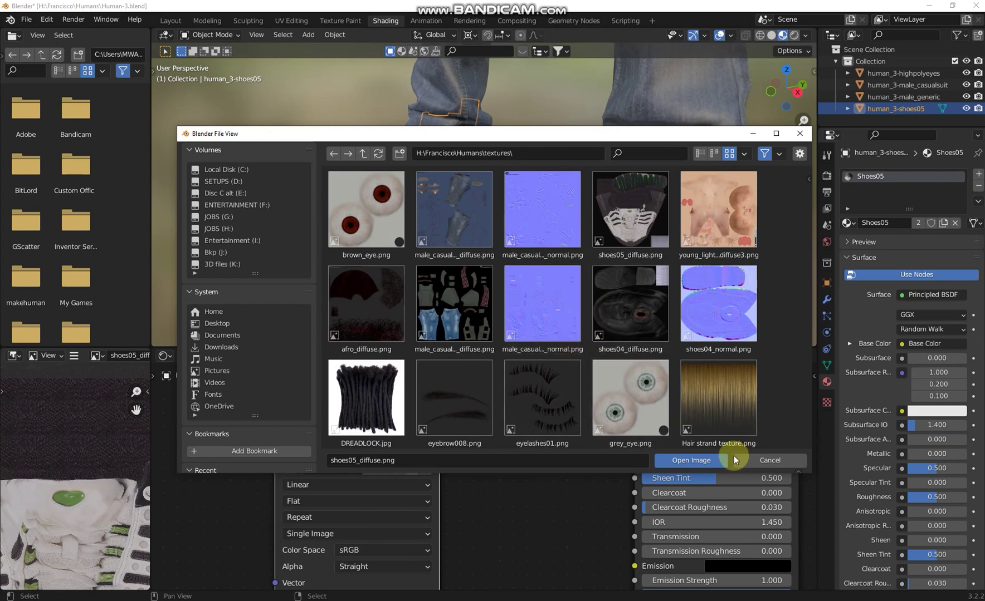
left_click(755, 455)
scroll(604, 223, "down", 5)
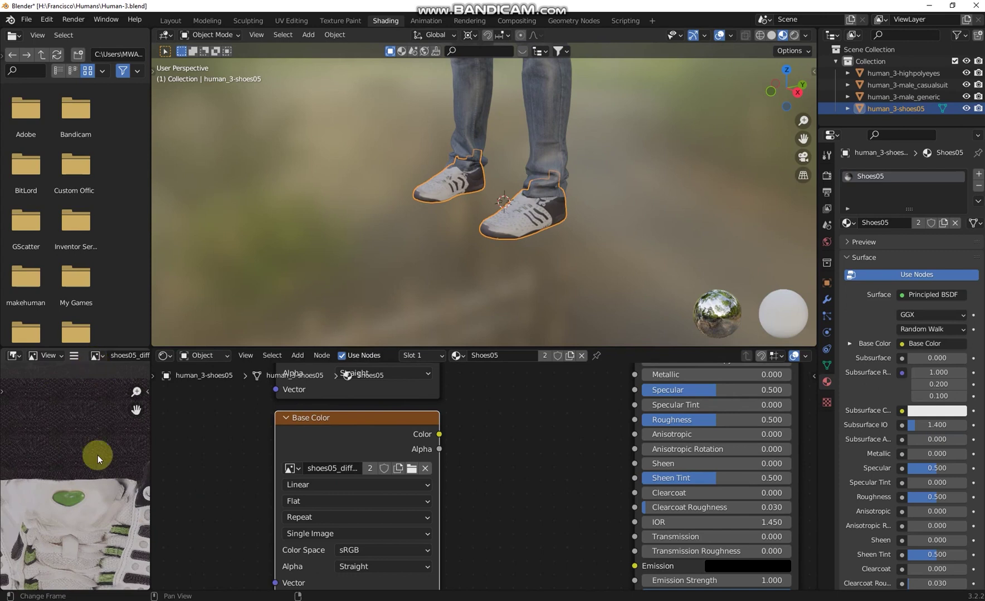
- Examine shoes05_diffuse.png in the maximized image editor, check the list of loaded images and restore the layout
scroll(98, 459, "down", 4)
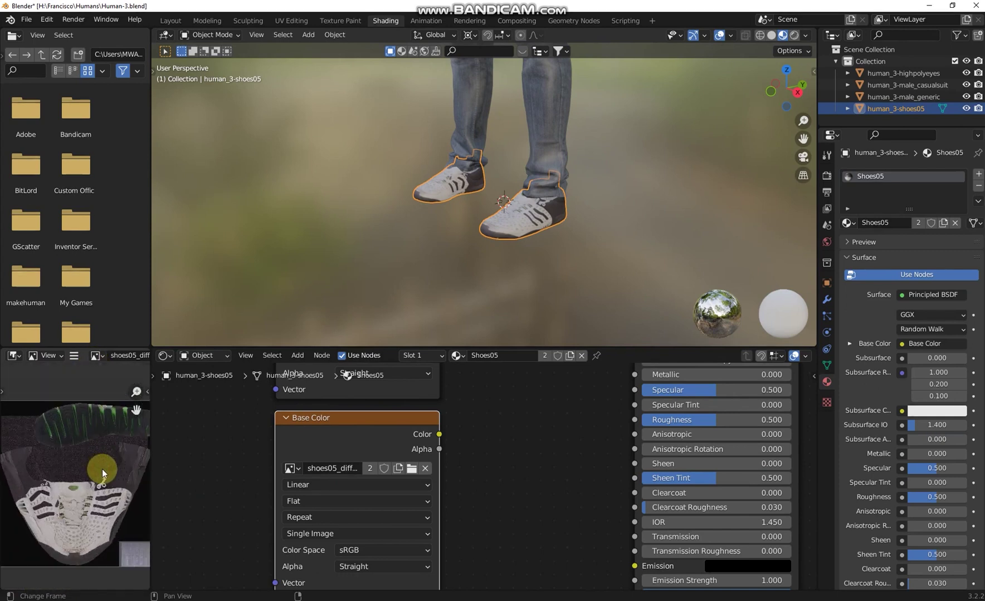
key("ctrl+space")
key("shift+Home")
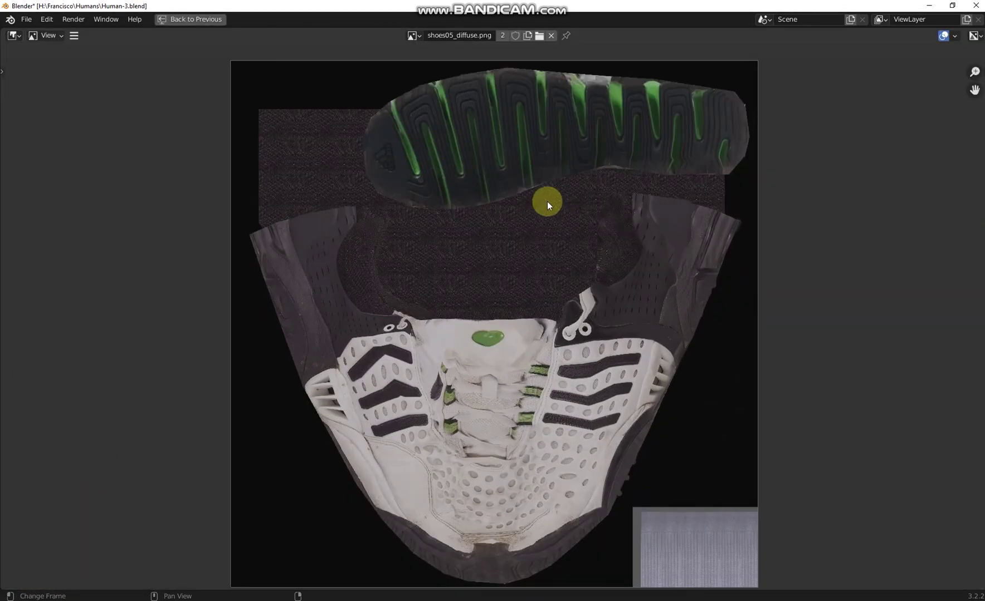
left_click(412, 35)
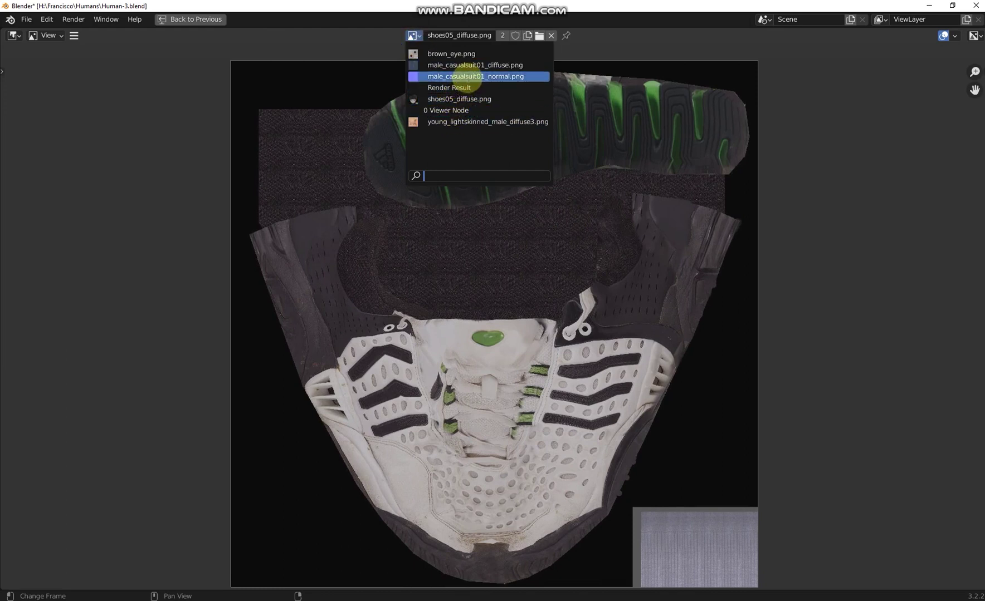
left_click(637, 114)
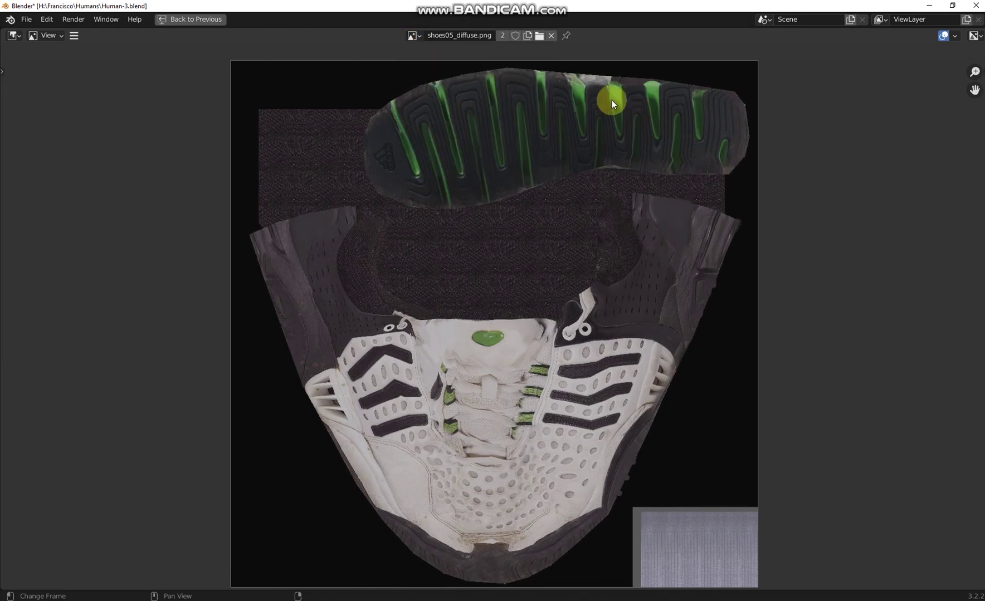
left_click(170, 21)
- Remove the Specular node from the casual suit's material and view male_casualsuit01_diffuse.png in the maximized image editor
left_click(538, 154)
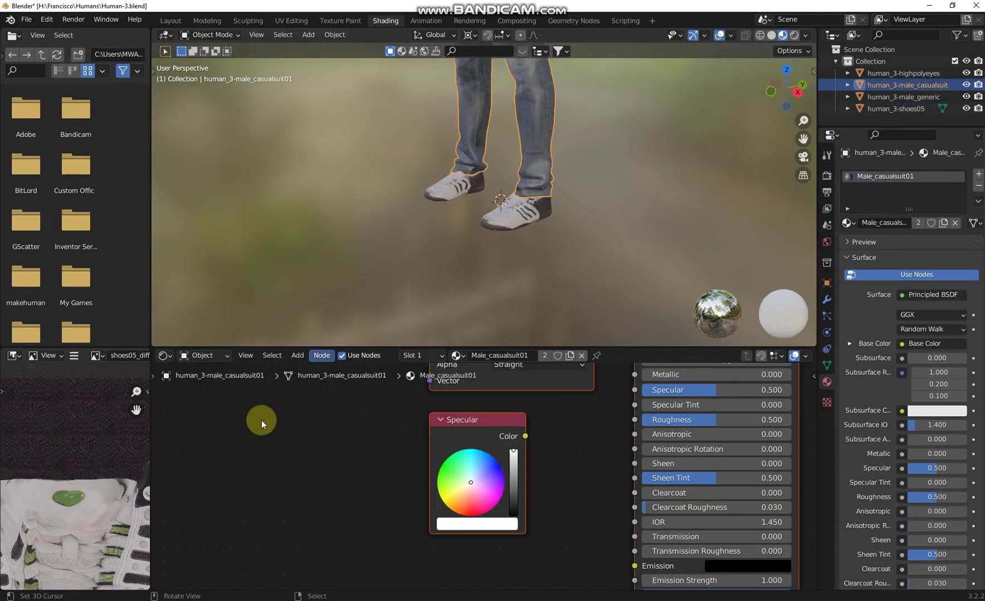
scroll(450, 478, "down", 2)
middle_click_drag(469, 489, 508, 493)
left_click(494, 382)
left_click_drag(494, 382, 480, 384)
key("ctrl+space")
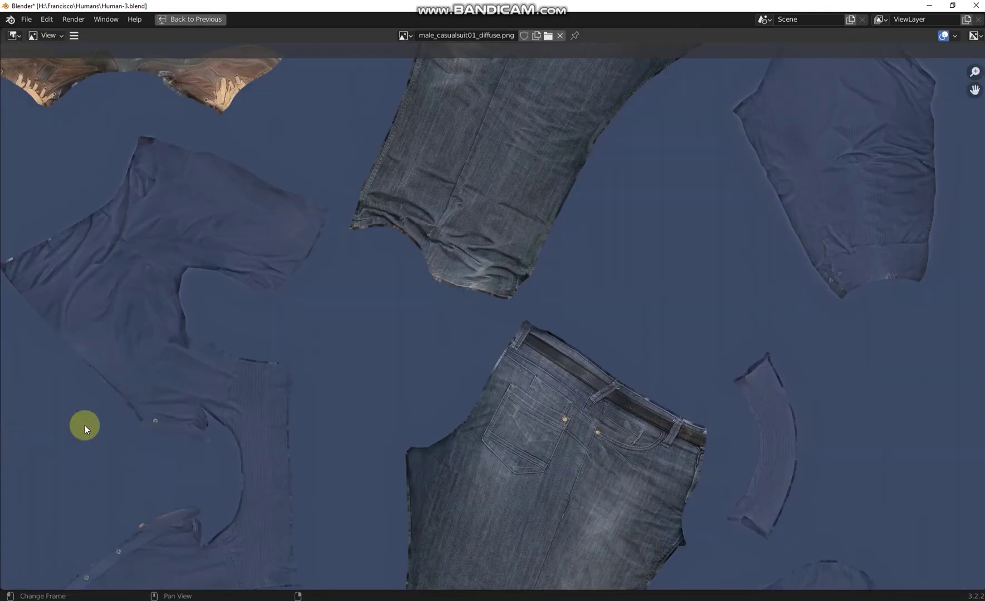
left_click(402, 36)
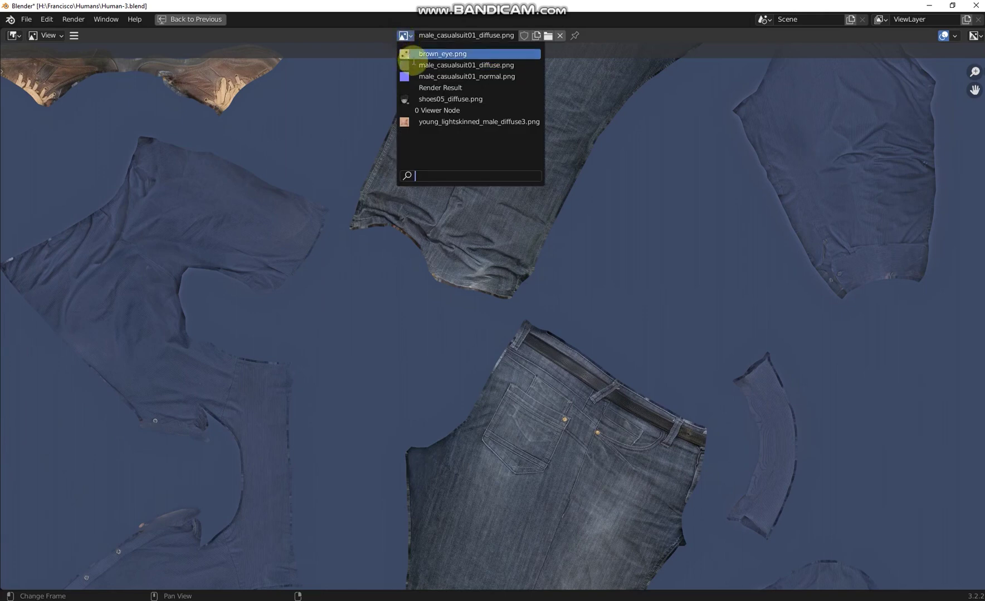
left_click(170, 24)
- Duplicate the suit material's Base Color image node and place the copy below and to the left of the original
scroll(471, 502, "down", 2)
key("shift+d")
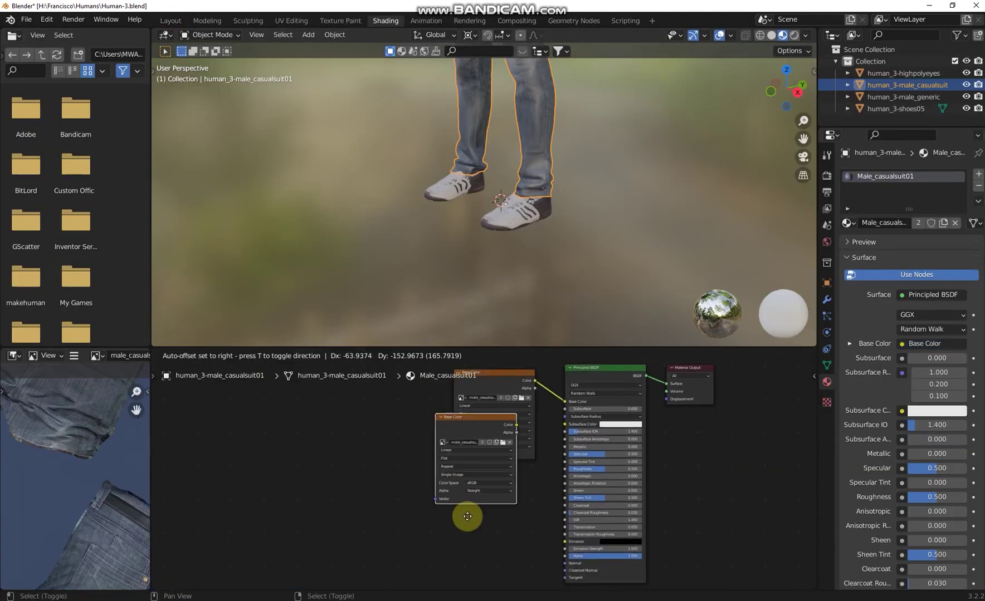
left_click(472, 565)
- Feed the duplicate image's Color into a new Bump node's Height and link its Normal output to the Principled BSDF's Normal
left_click_drag(491, 508, 431, 522)
type("bump")
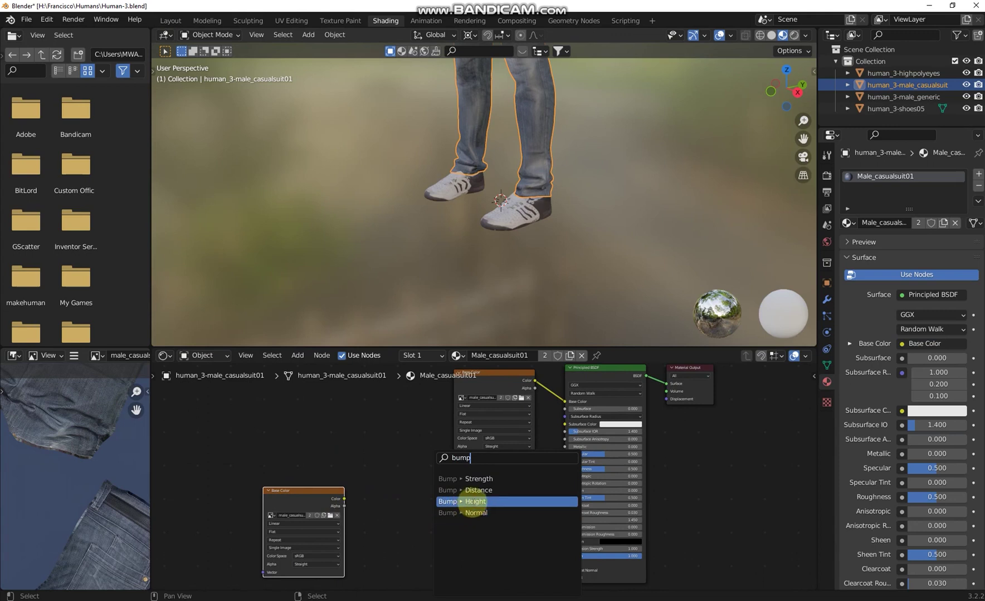
left_click(474, 501)
left_click(467, 534)
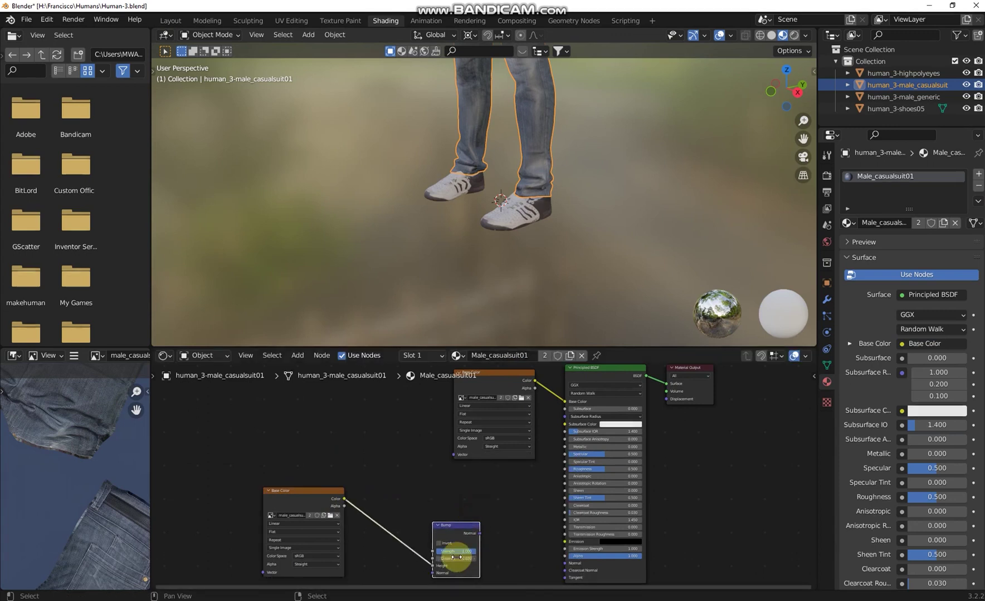
left_click_drag(481, 536, 567, 551)
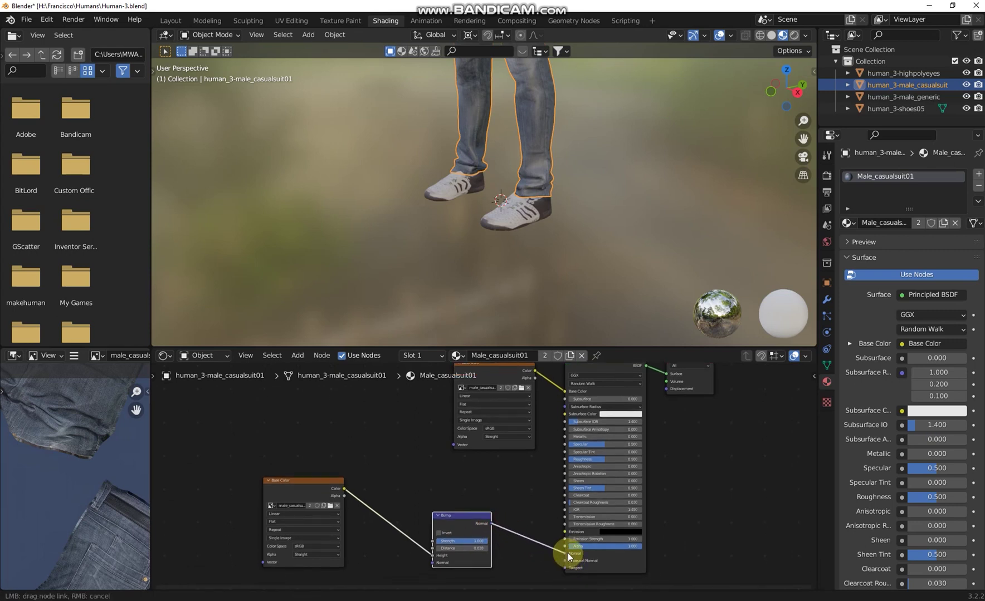
- Move the original Base Color node left so it sits above its duplicate, and save the file
scroll(503, 486, "down", 2)
left_click_drag(502, 482, 362, 485)
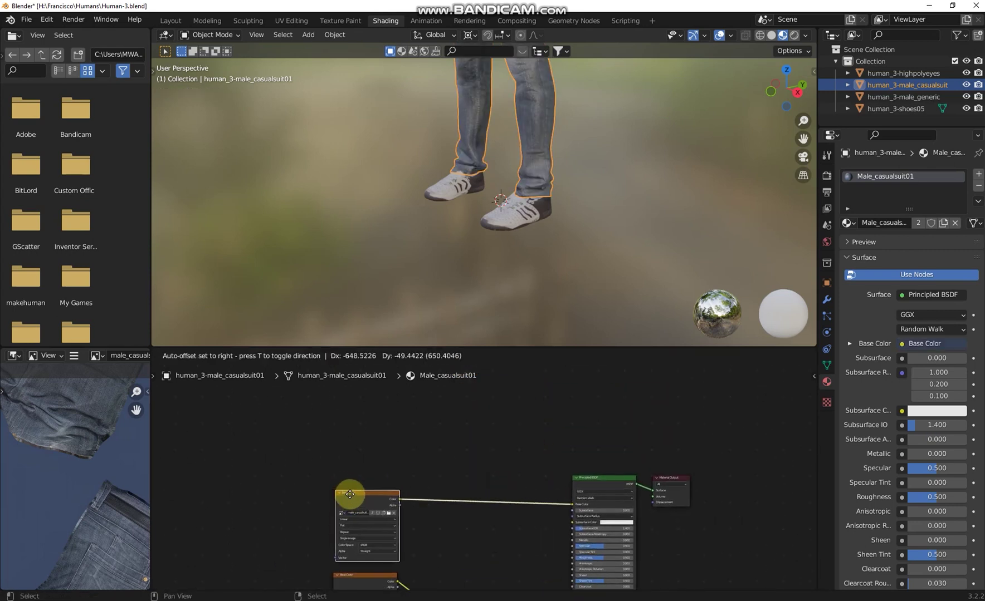
left_click(351, 496)
scroll(492, 520, "down", 1)
middle_click_drag(492, 520, 520, 442)
key("ctrl+s")
- Select the character's eyes and delete the unconnected Specular node from their Eye_brown material
scroll(584, 105, "up", 4)
scroll(565, 207, "up", 3)
middle_click_drag(563, 202, 613, 186)
left_click(594, 212)
scroll(602, 190, "down", 3)
scroll(571, 217, "up", 4)
left_click(613, 187)
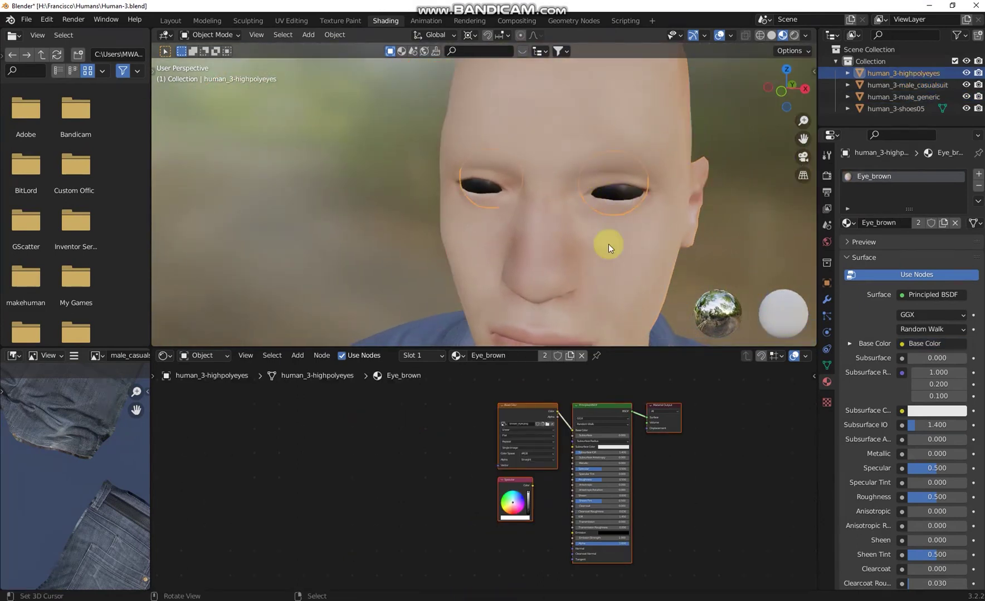
scroll(590, 381, "down", 2)
scroll(503, 496, "up", 2)
key("x")
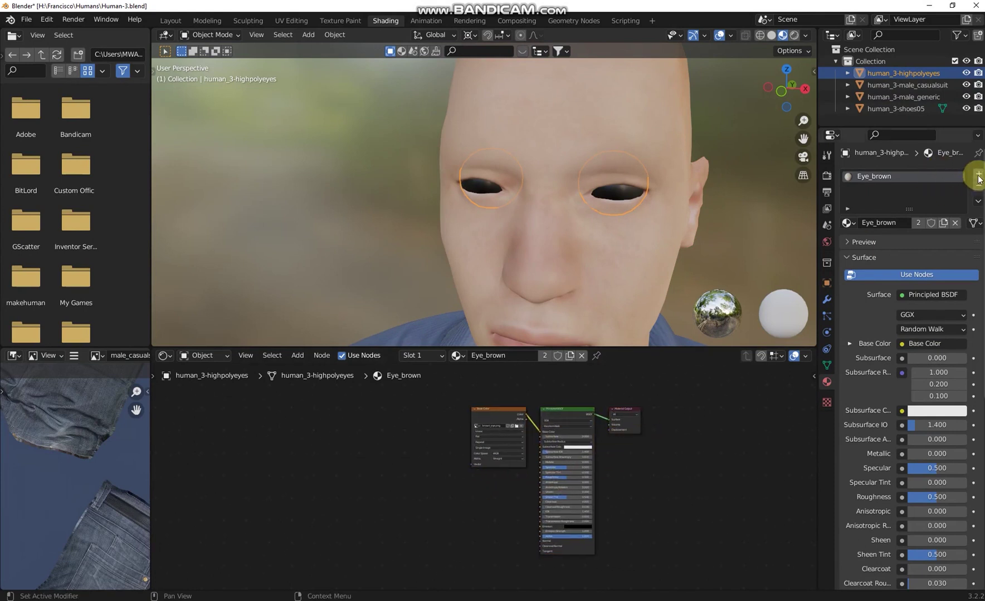
- Add a second material slot to the eyes and name its new material Eye-glossy
left_click(978, 176)
left_click(879, 247)
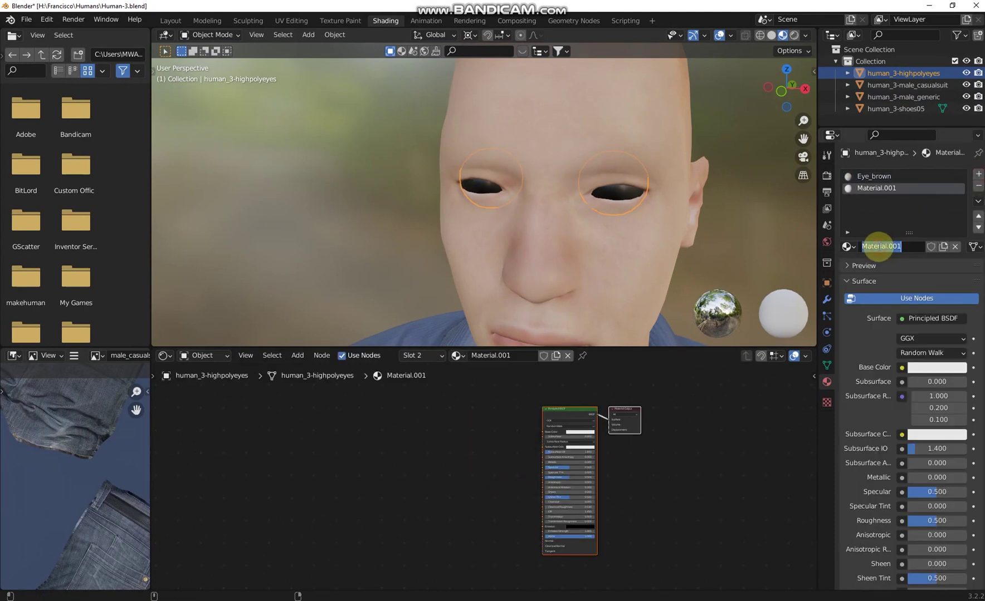
type("Eye-glossy")
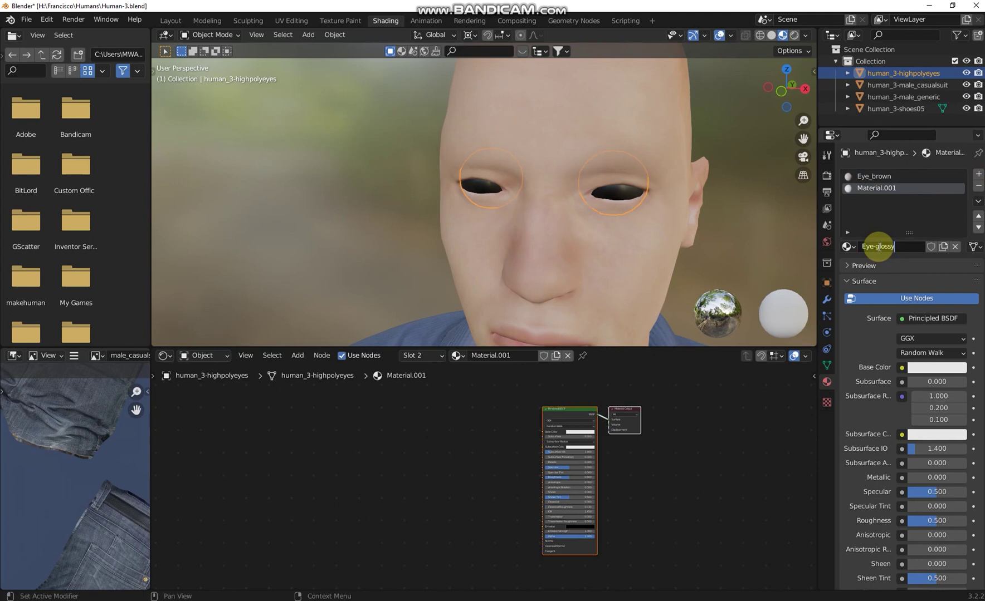
key("Return")
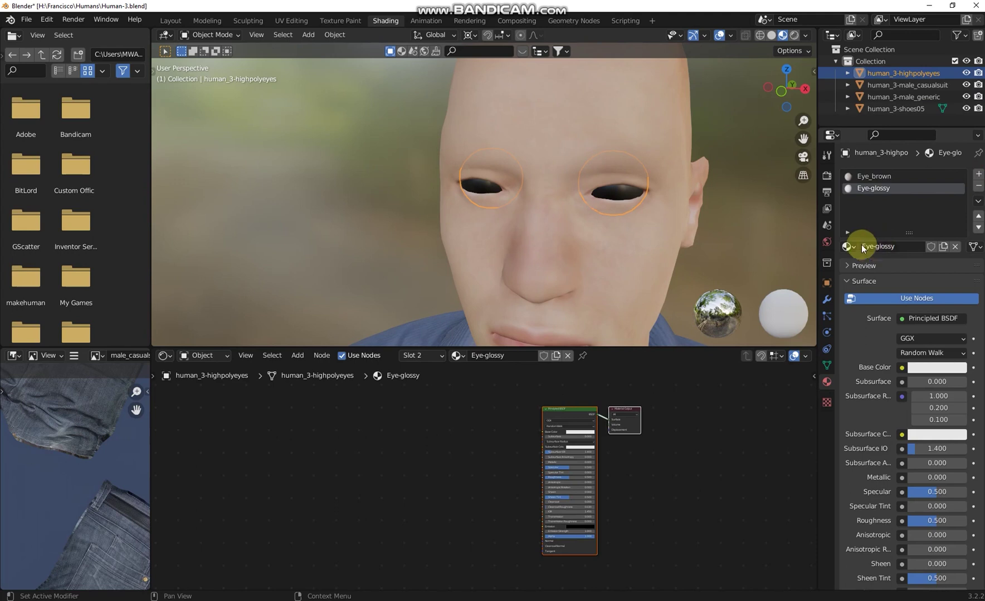
- Set the Eye-glossy material's blend mode to Alpha Hashed
scroll(623, 249, "up", 5)
scroll(635, 253, "down", 5)
middle_click_drag(652, 256, 628, 198)
scroll(933, 566, "down", 10)
scroll(934, 523, "up", 10)
scroll(947, 574, "down", 15)
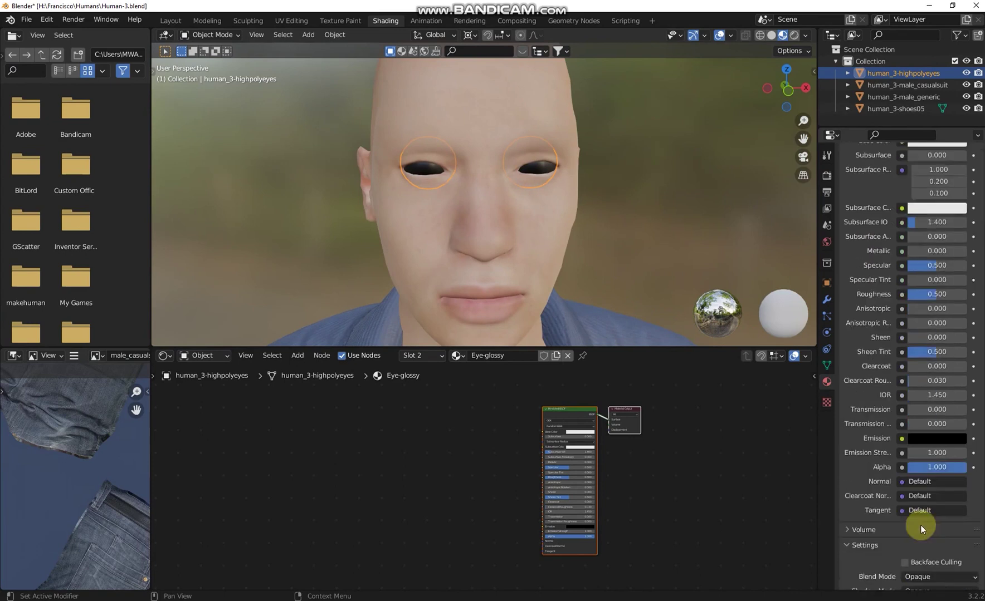
left_click(919, 446)
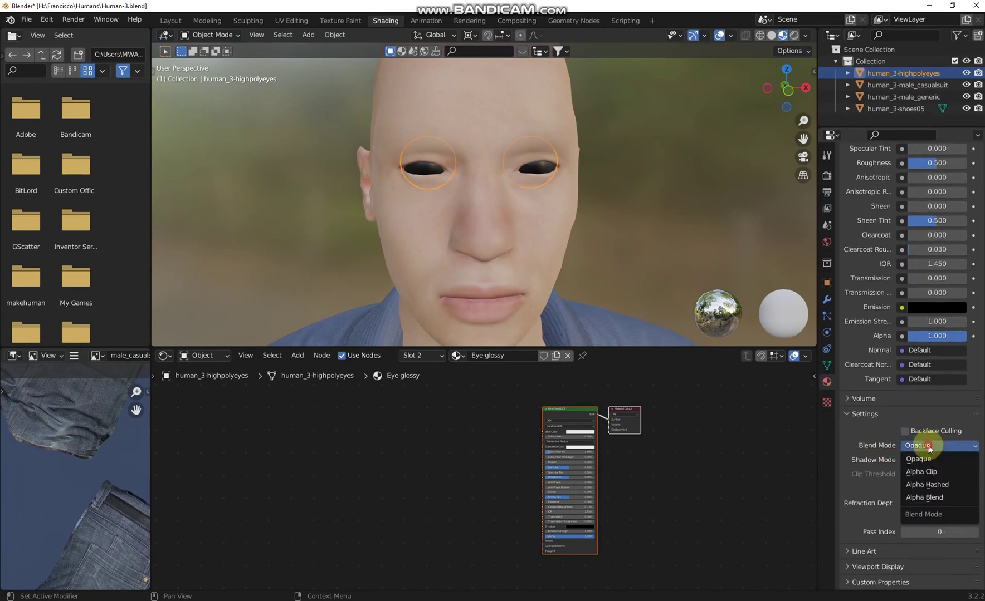
left_click(931, 486)
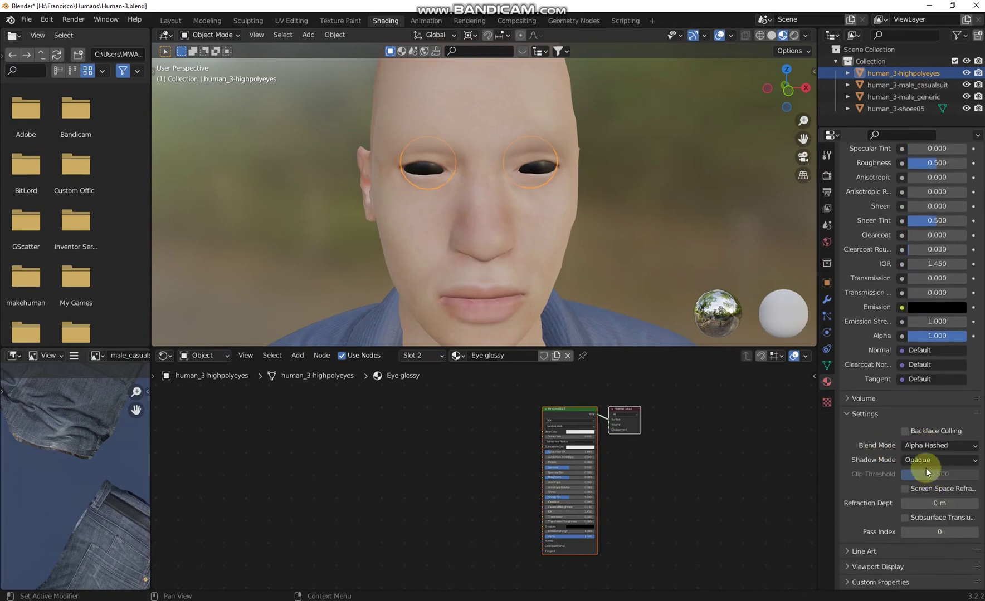
- Replace the Eye-glossy material's Principled BSDF with a Mix Shader node placed just before the Material Output
scroll(557, 214, "up", 5)
scroll(579, 203, "down", 3)
mouse_move(603, 196)
middle_mouse_down()
mouse_move(625, 192)
mouse_move(602, 191)
mouse_move(601, 203)
middle_mouse_up()
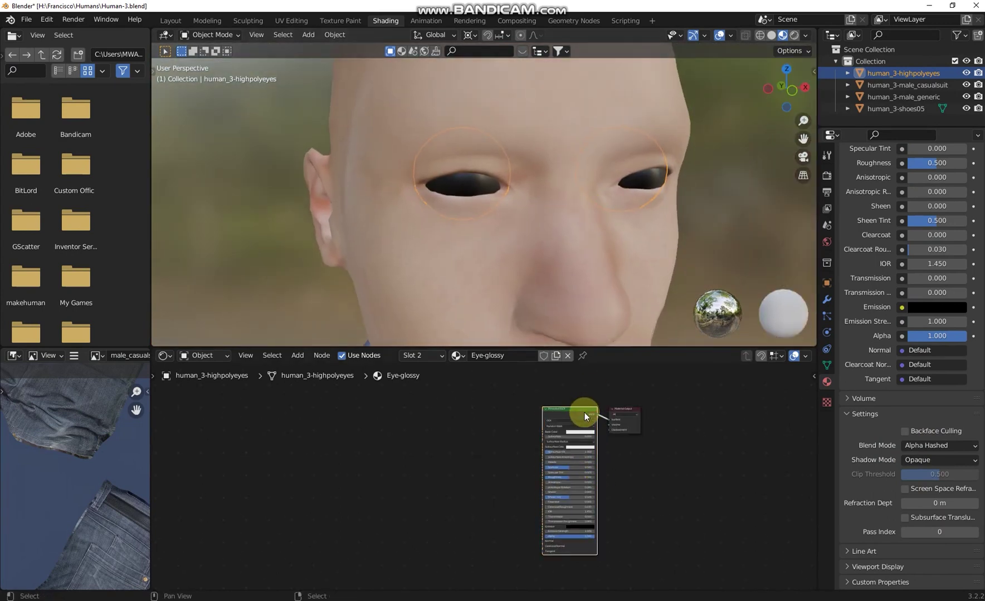
key("Delete")
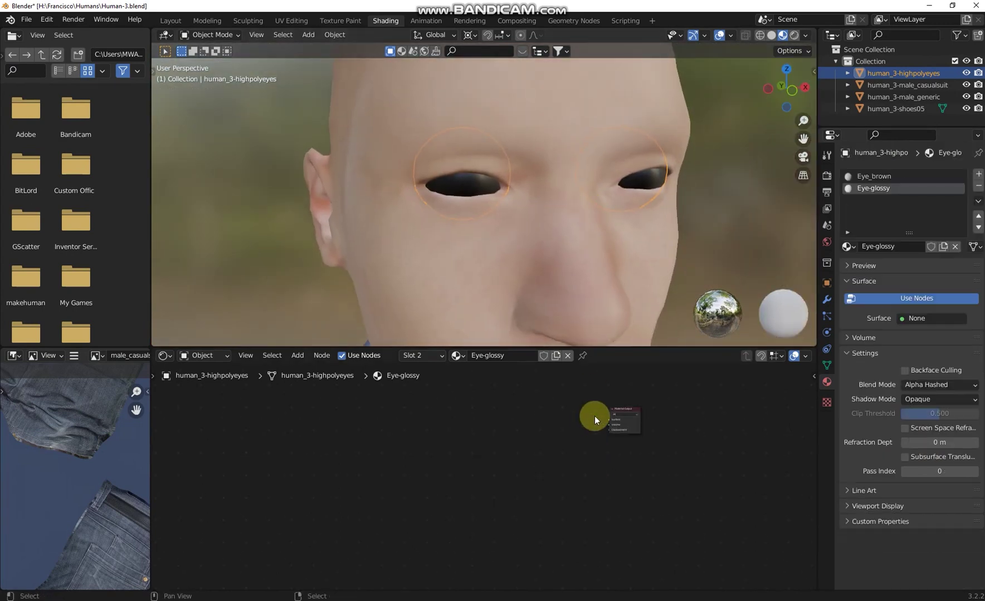
key("shift+a")
left_click(436, 418)
type("mix")
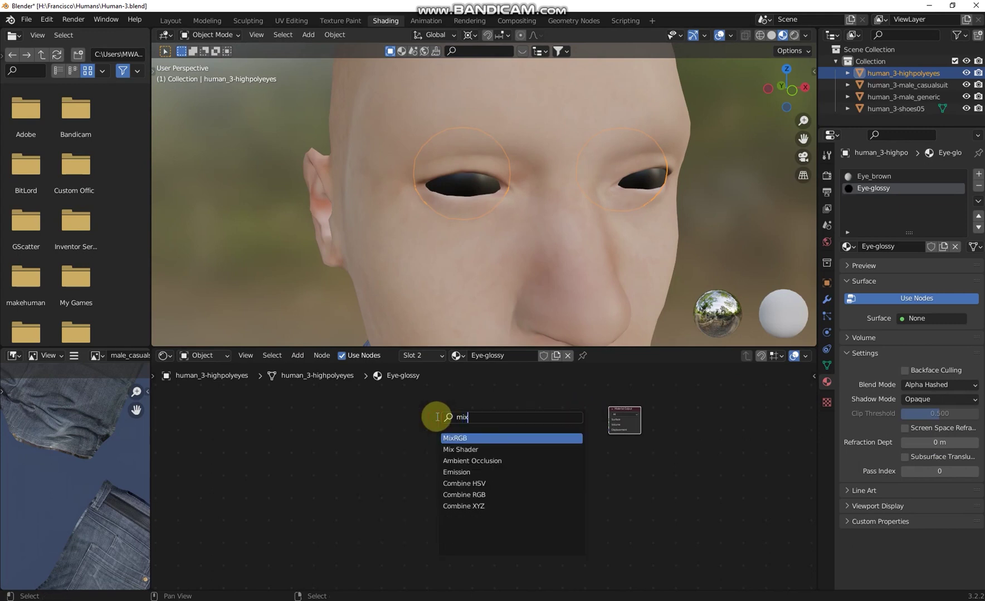
left_click(469, 449)
left_click(590, 440)
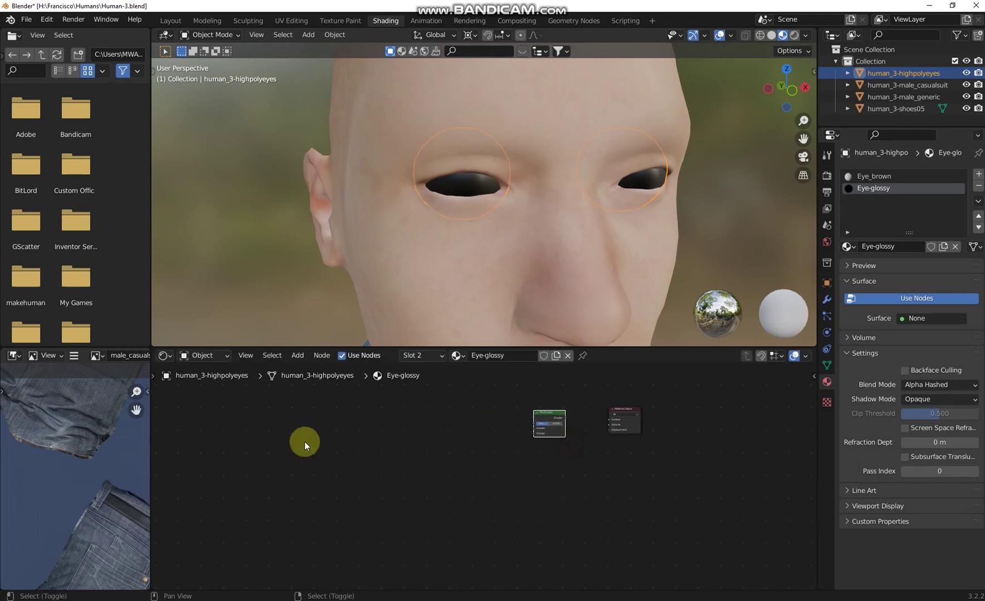
- Add a Glossy BSDF node before the Mix Shader and a Transparent BSDF node beneath the Glossy one
key("shift+a")
left_click(305, 442)
type("glossy")
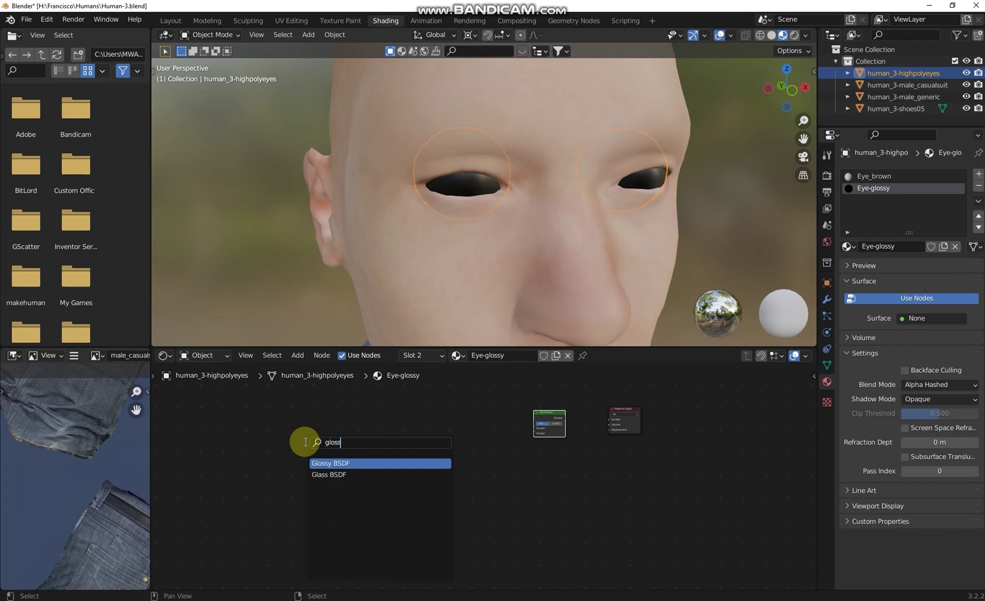
left_click(331, 463)
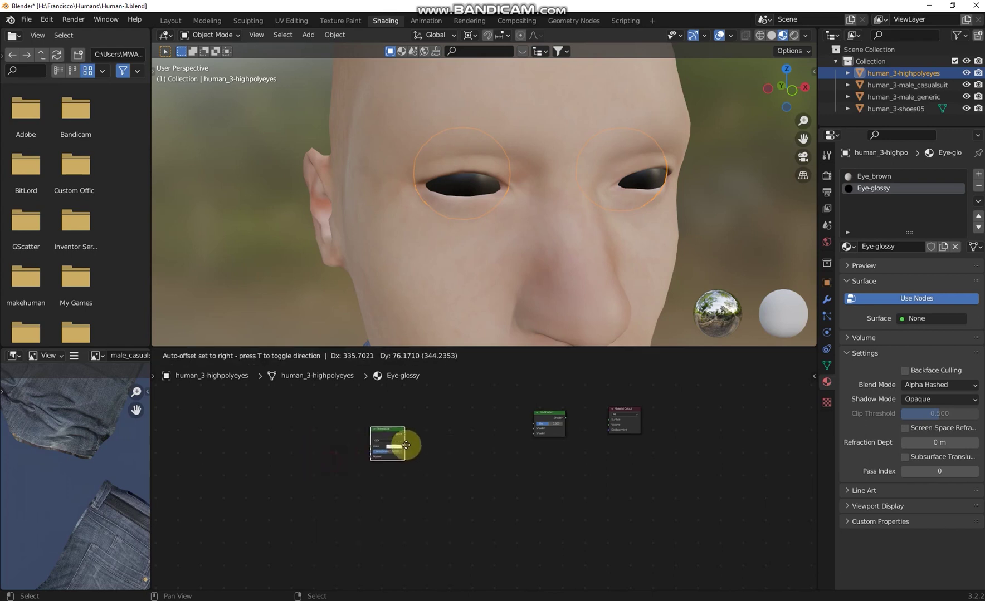
left_click(470, 434)
key("shift+a")
left_click(480, 434)
type("transp")
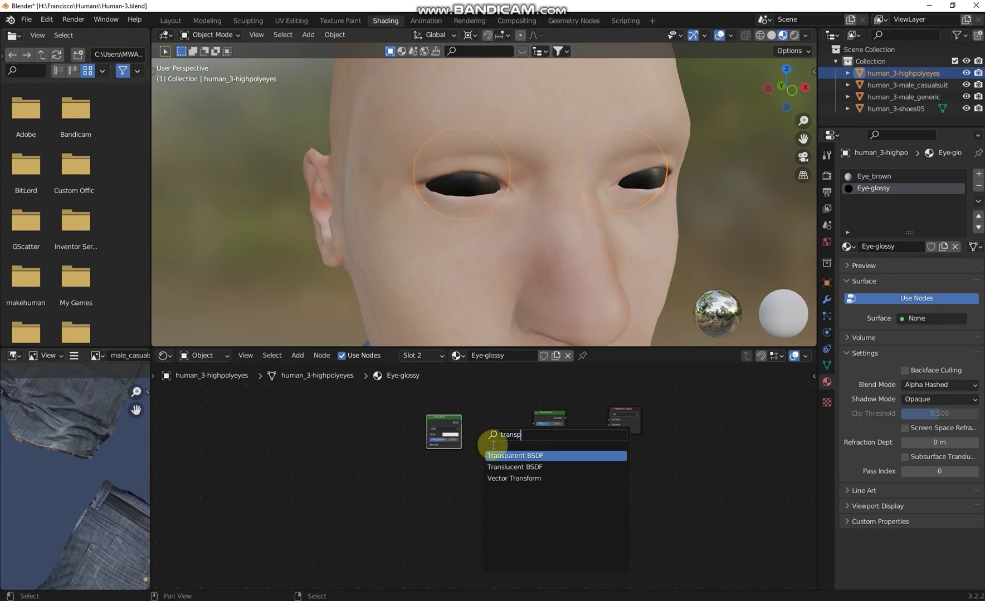
left_click(495, 455)
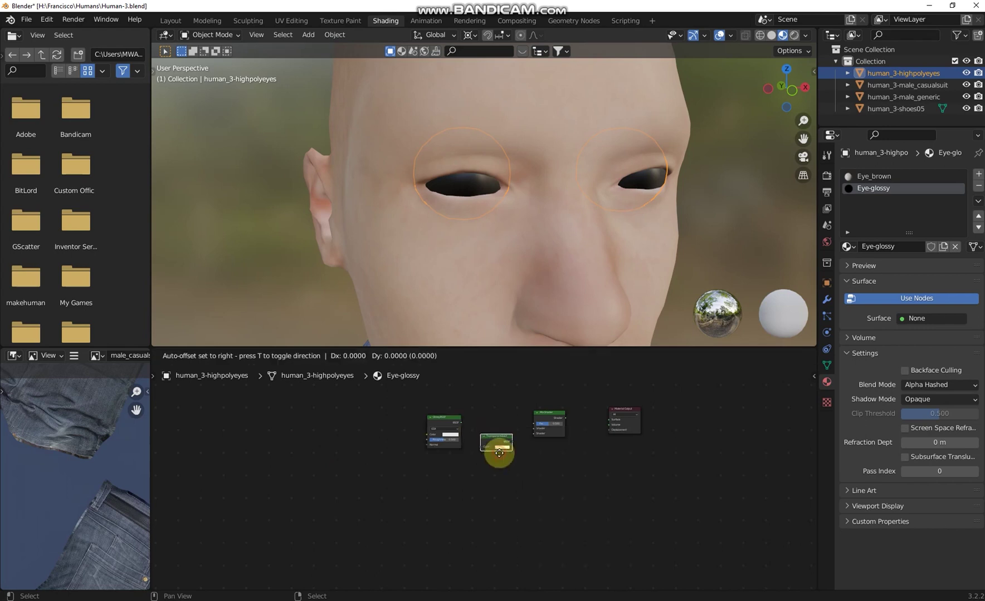
left_click(456, 477)
- Set the Glossy BSDF's roughness to 0, feed Glossy and Transparent into the Mix Shader, and link it to the Material Output's Surface
scroll(456, 477, "up", 3)
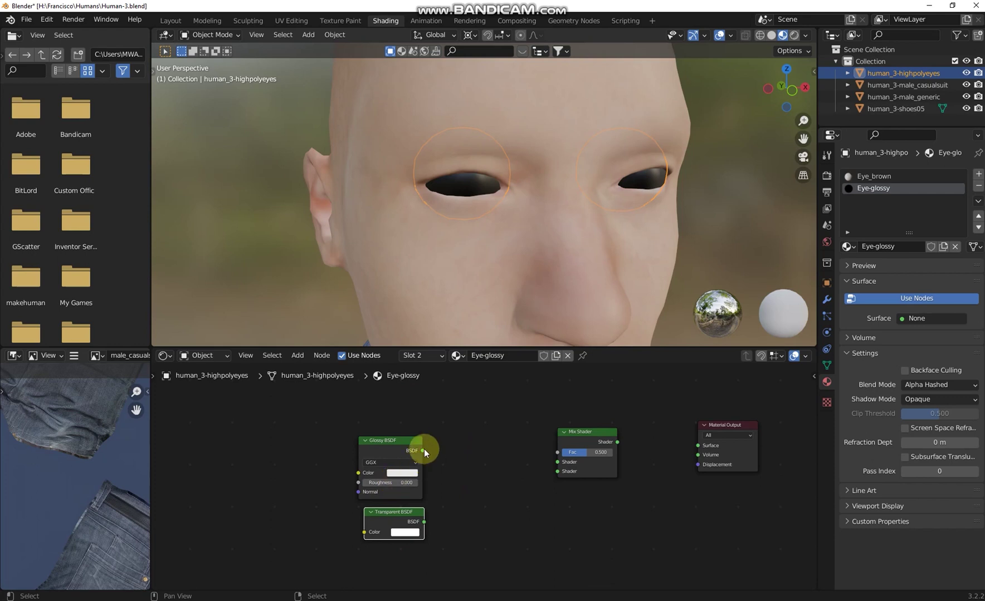
left_click_drag(421, 450, 558, 462)
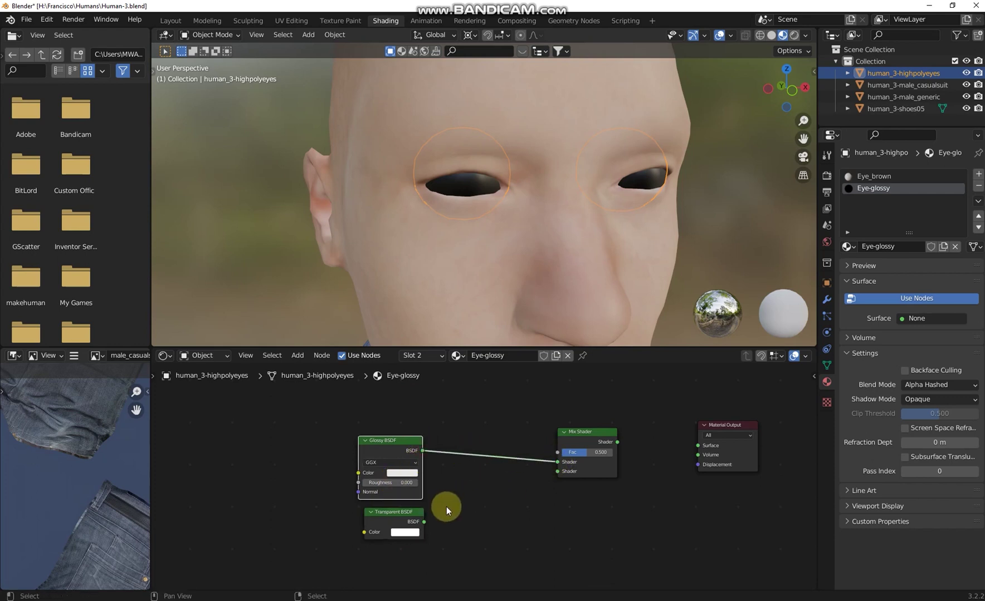
left_click_drag(424, 522, 558, 471)
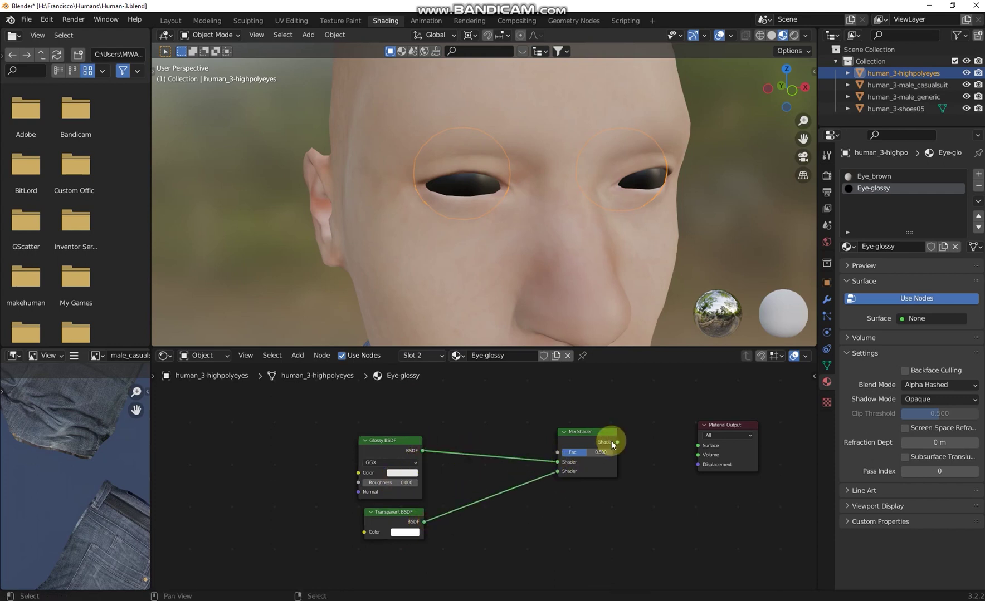
left_click_drag(617, 443, 700, 446)
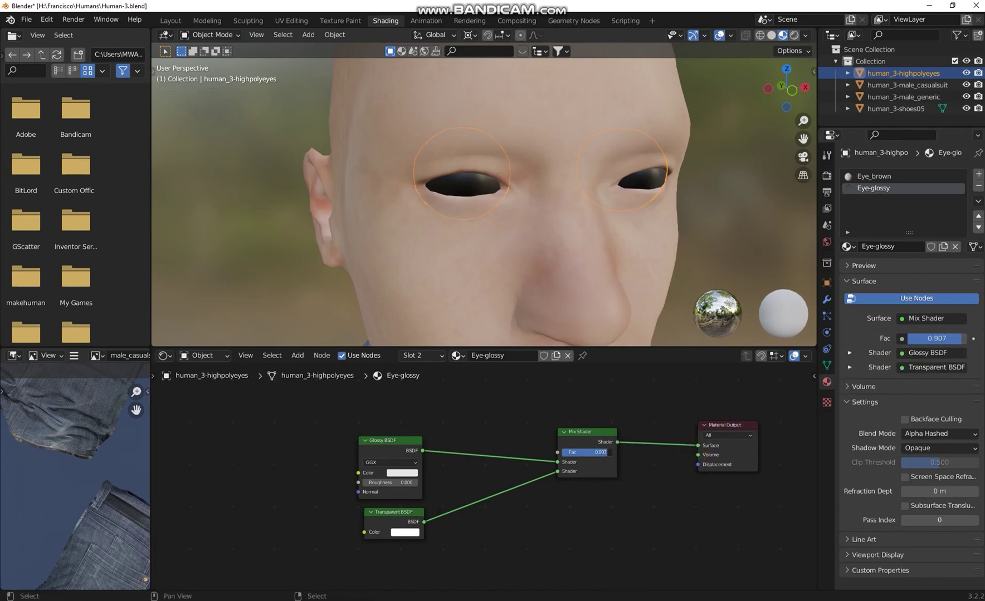
- Set the Mix Shader's Fac to 0.871 and save the file
left_click_drag(606, 453, 637, 454)
scroll(637, 454, "up", 4)
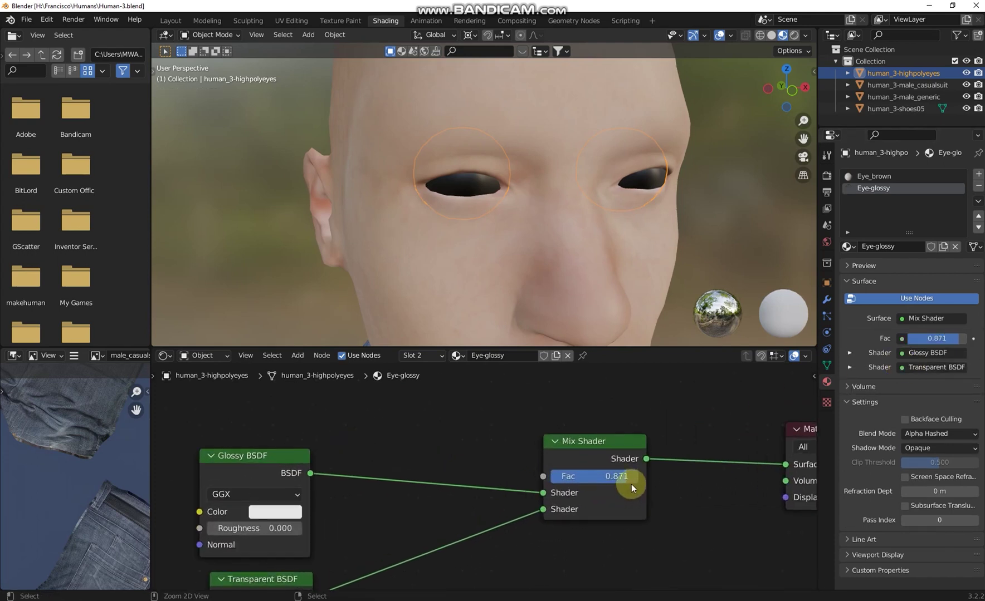
key("ctrl+s")
- Assign the Eye-glossy material to the linked outer geometry of both eyes in Edit Mode, return to Object Mode, and save
key("Tab")
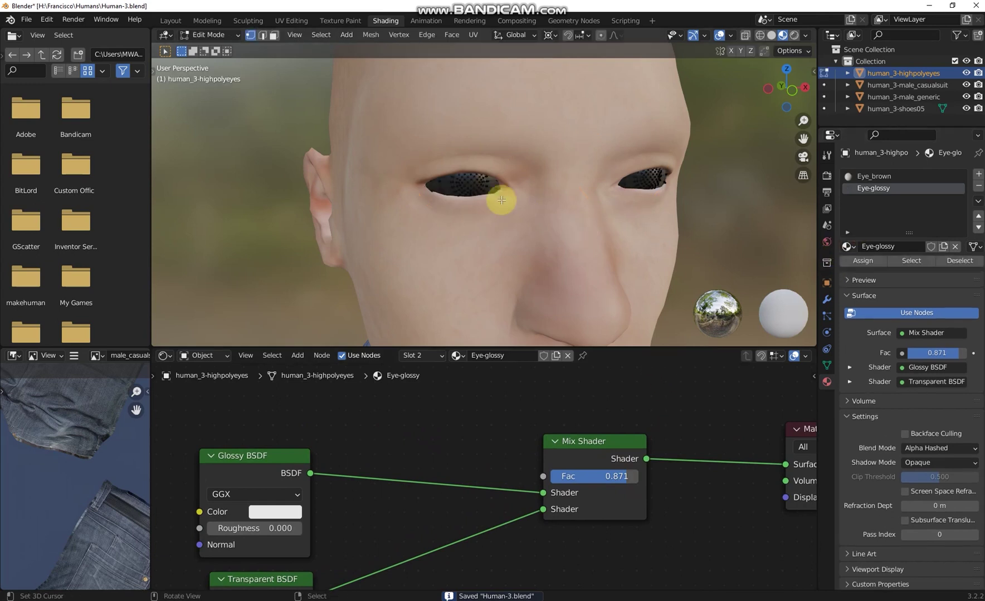
scroll(642, 166, "up", 8)
scroll(655, 175, "down", 8)
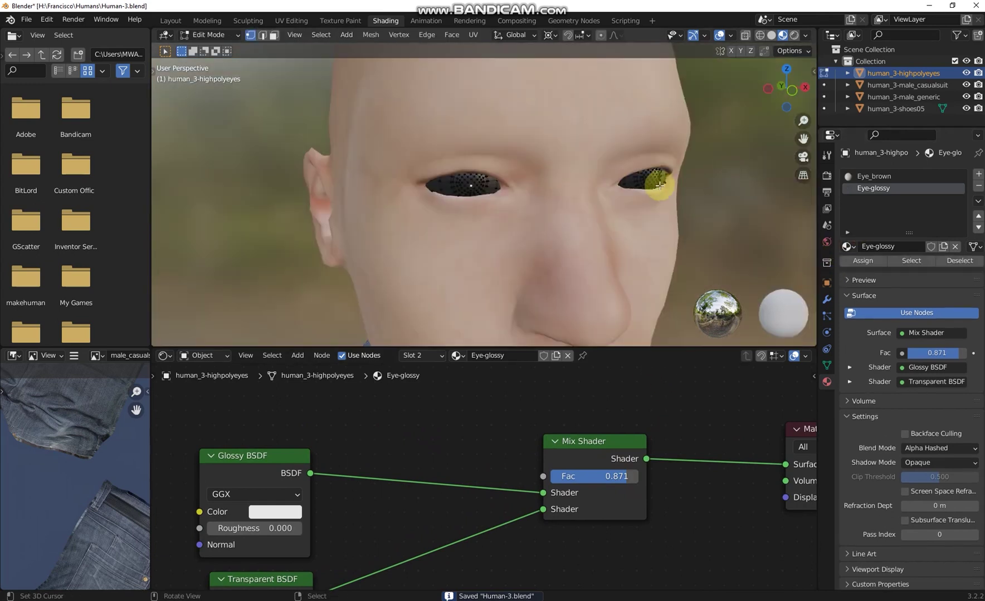
key("ctrl+l")
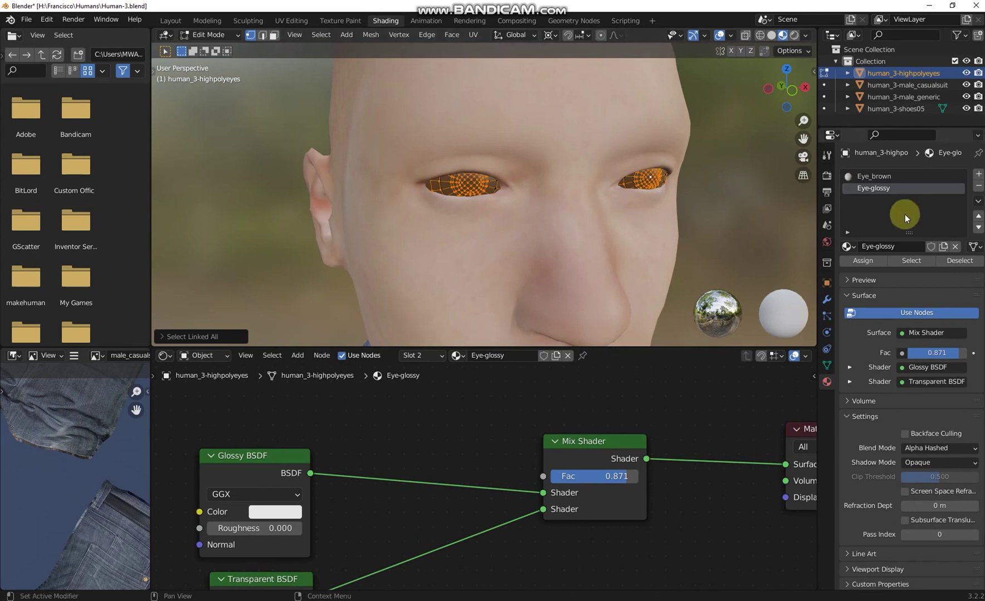
left_click(877, 264)
key("Tab")
scroll(705, 183, "up", 5)
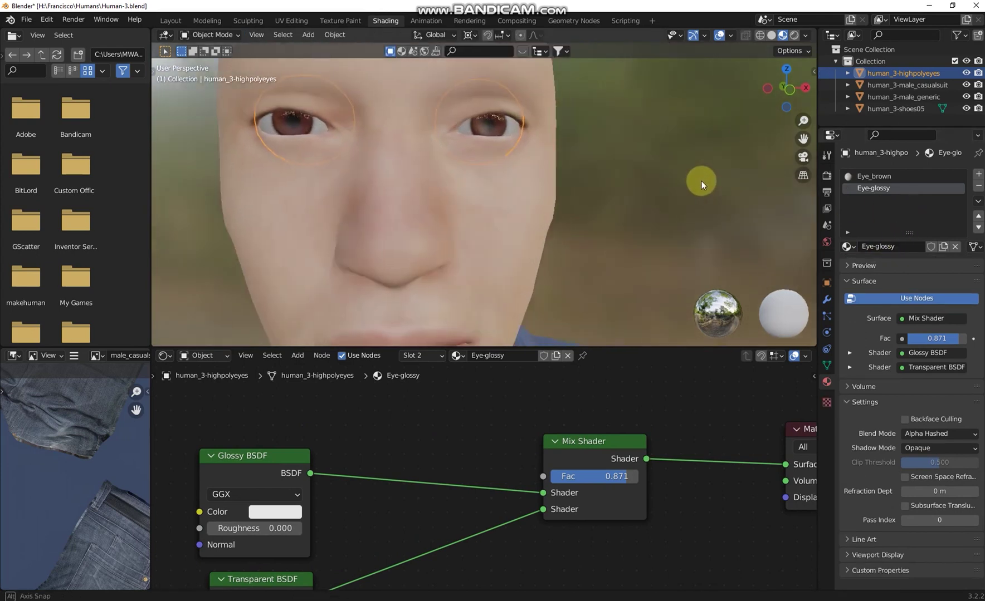
key("ctrl+s")
scroll(608, 192, "down", 5)
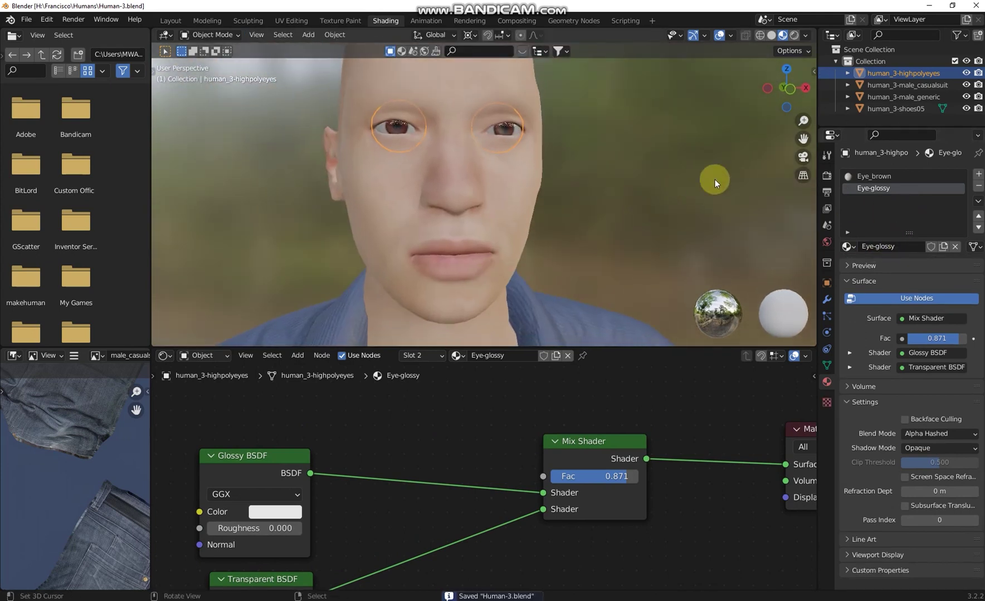
- Lower the Eye_brown material's Principled BSDF roughness to 0.123 and save the file
left_click(872, 176)
scroll(685, 474, "down", 4)
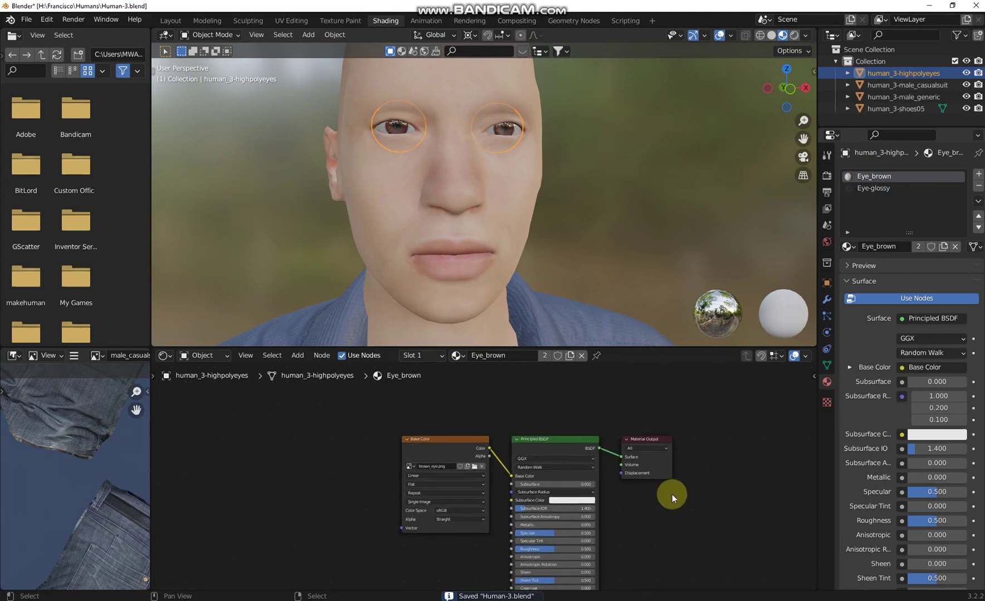
scroll(671, 493, "up", 4)
scroll(669, 493, "up", 2)
left_click_drag(589, 527, 529, 527)
scroll(533, 237, "down", 3)
middle_click_drag(533, 236, 551, 243)
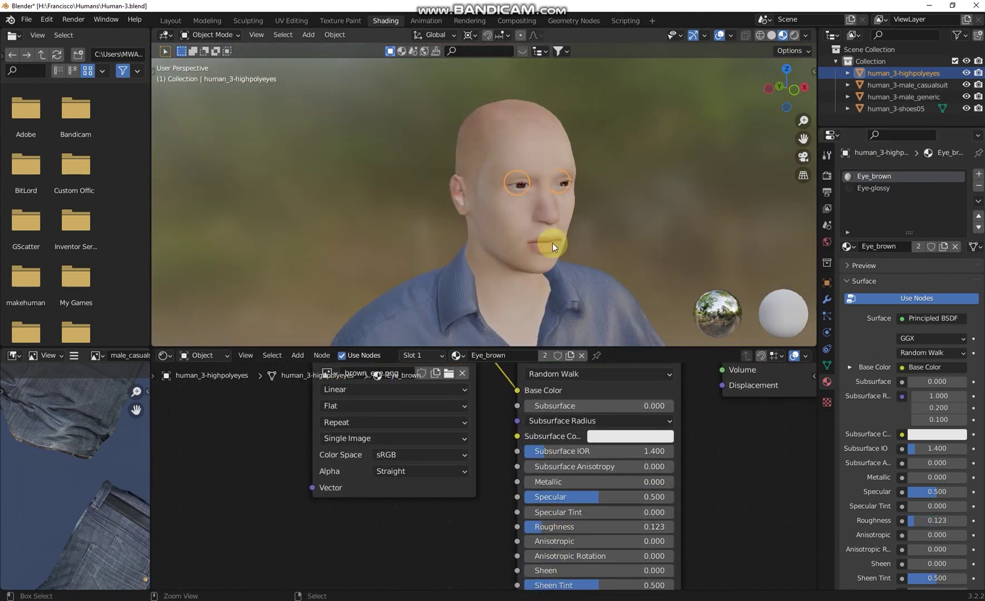
key("ctrl+s")
scroll(578, 244, "up", 5)
scroll(578, 244, "down", 5)
middle_click_drag(635, 221, 557, 208)
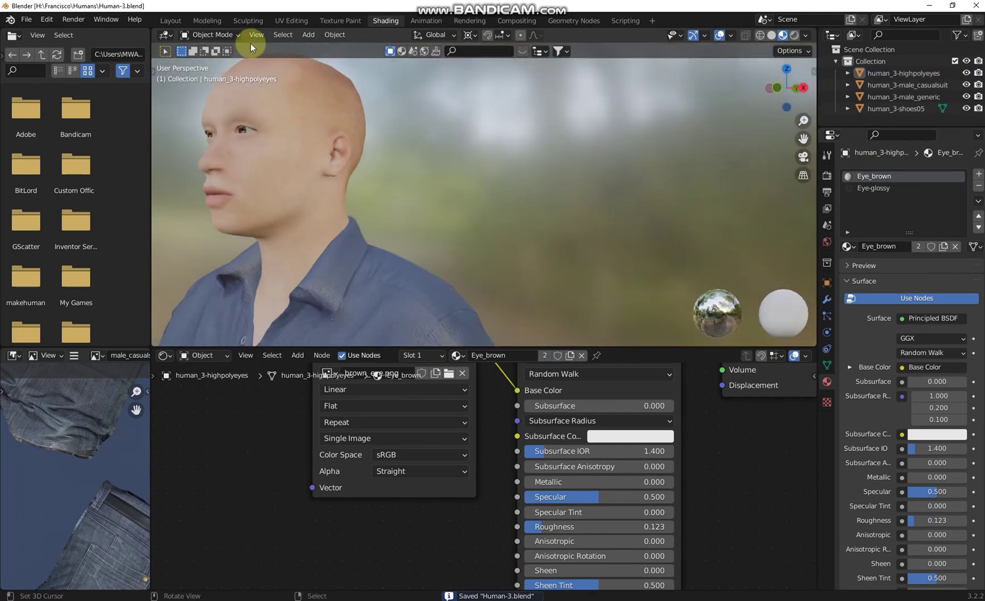
- Switch to the Layout workspace, view the whole character from the front, and save the file
left_click(170, 22)
scroll(563, 317, "up", 3)
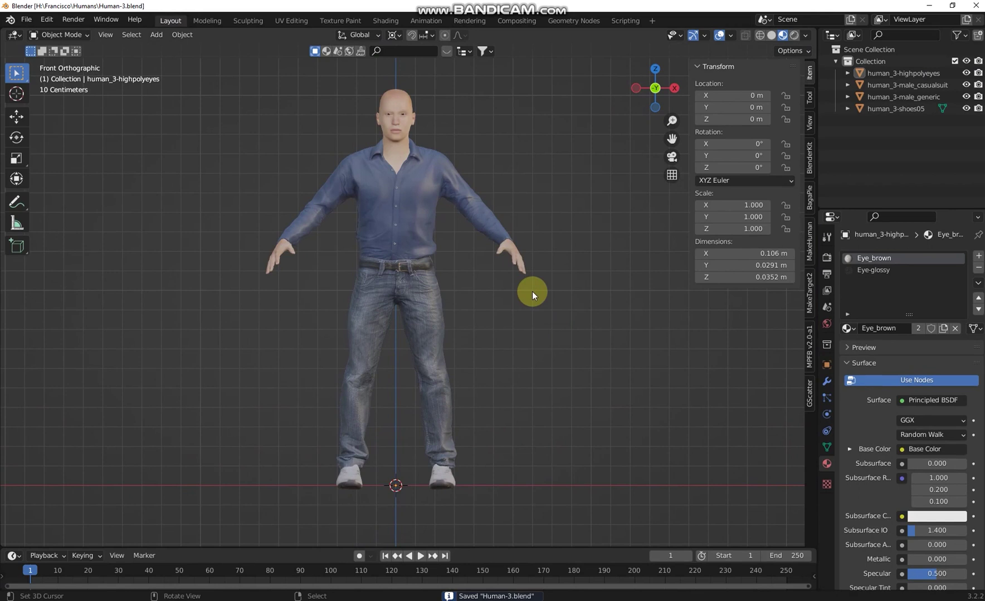
middle_click_drag(532, 292, 612, 294)
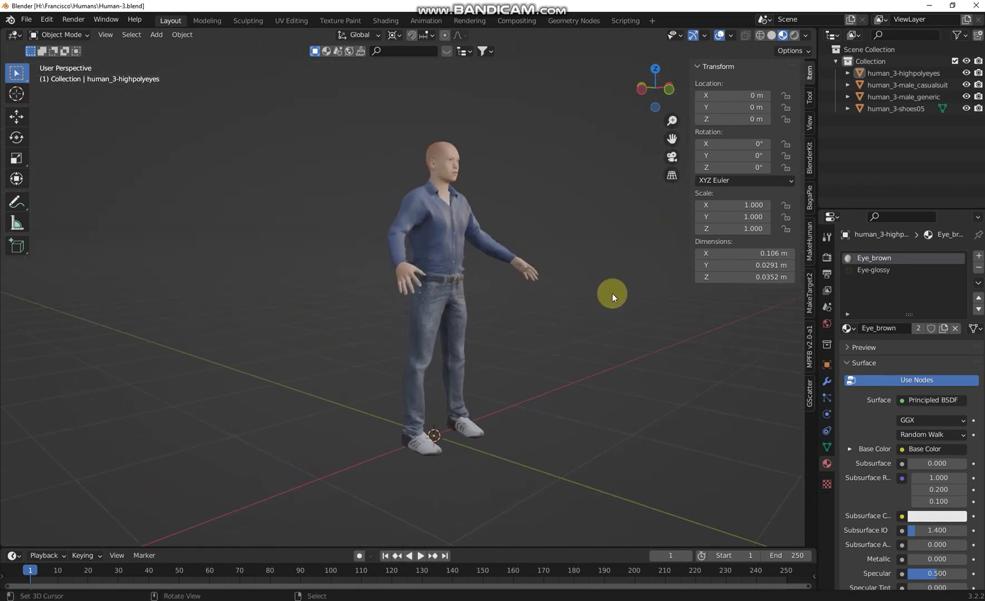
key("KP_1")
key("ctrl+s")
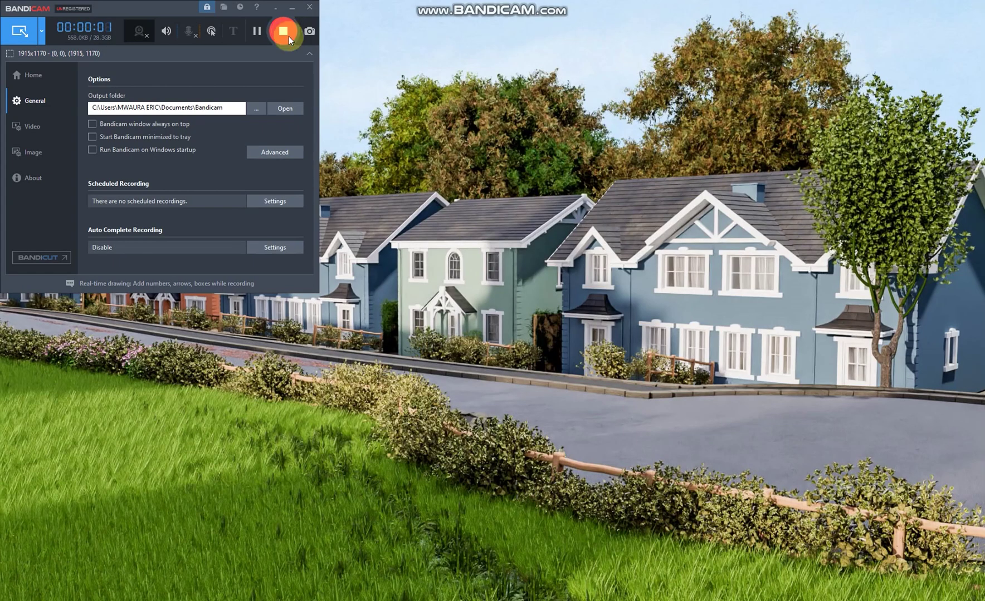
- Switch to Google Chrome, search for mixamo, and open the Mixamo website from the results
mouse_move(295, 600)
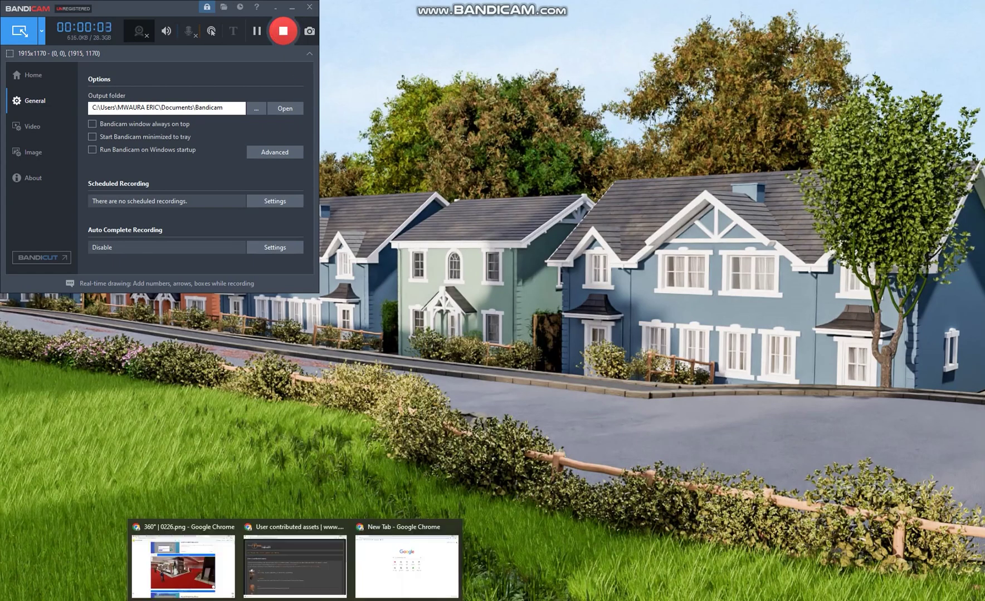
left_click(392, 564)
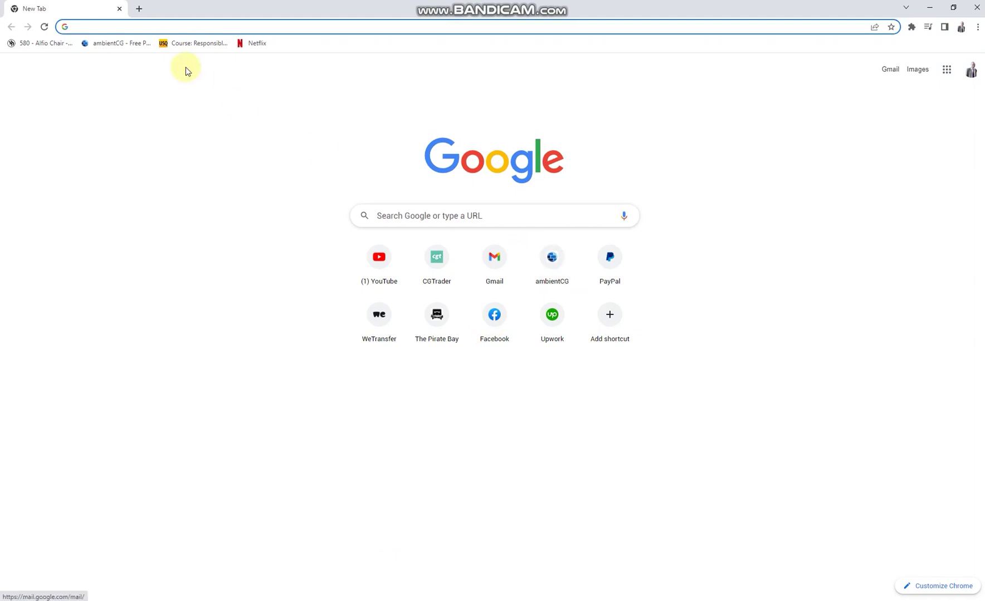
type("mixamo")
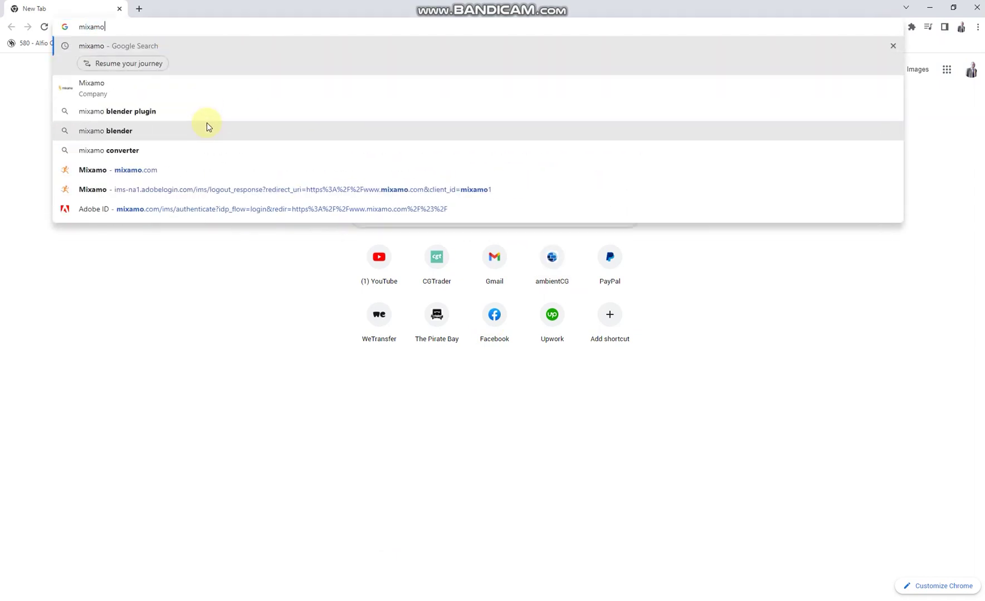
key("Return")
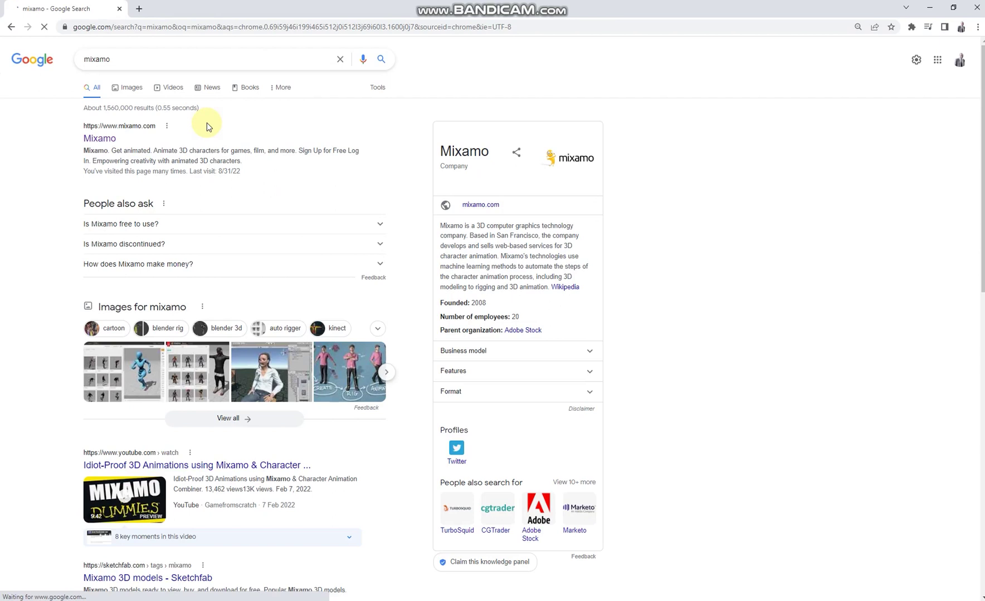
right_click(106, 139)
left_click(84, 139)
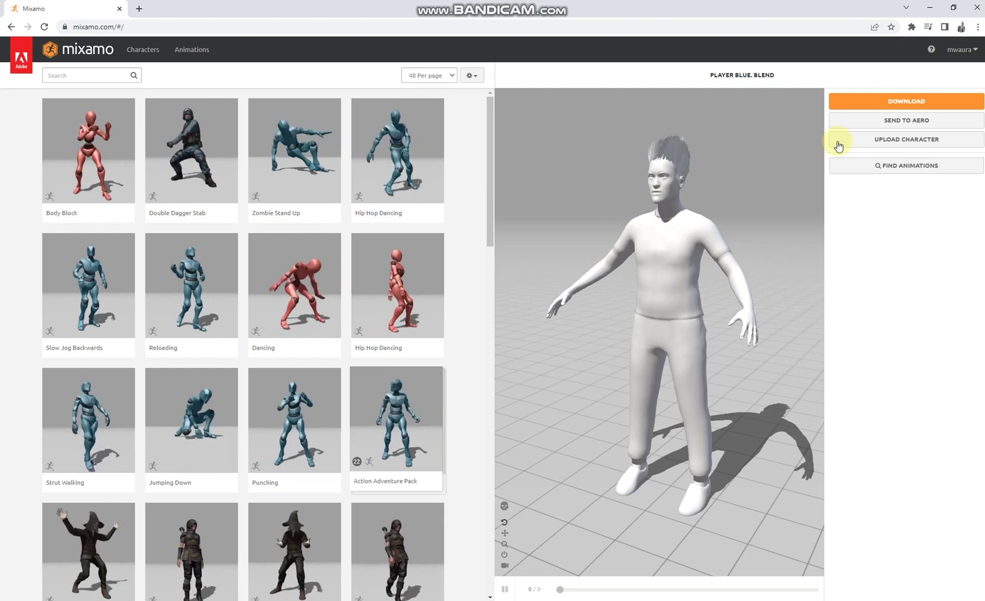
- Open Mixamo's character upload dialog, and switch back to Blender with all parts of the character selected
left_click(904, 141)
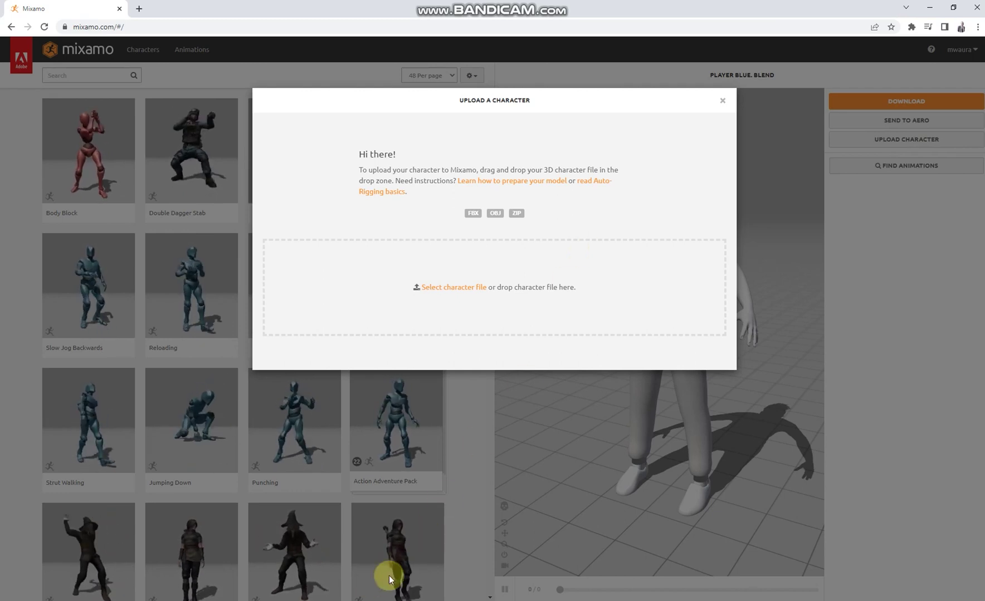
left_click(400, 596)
scroll(422, 358, "up", 1)
scroll(438, 363, "down", 1)
key("a")
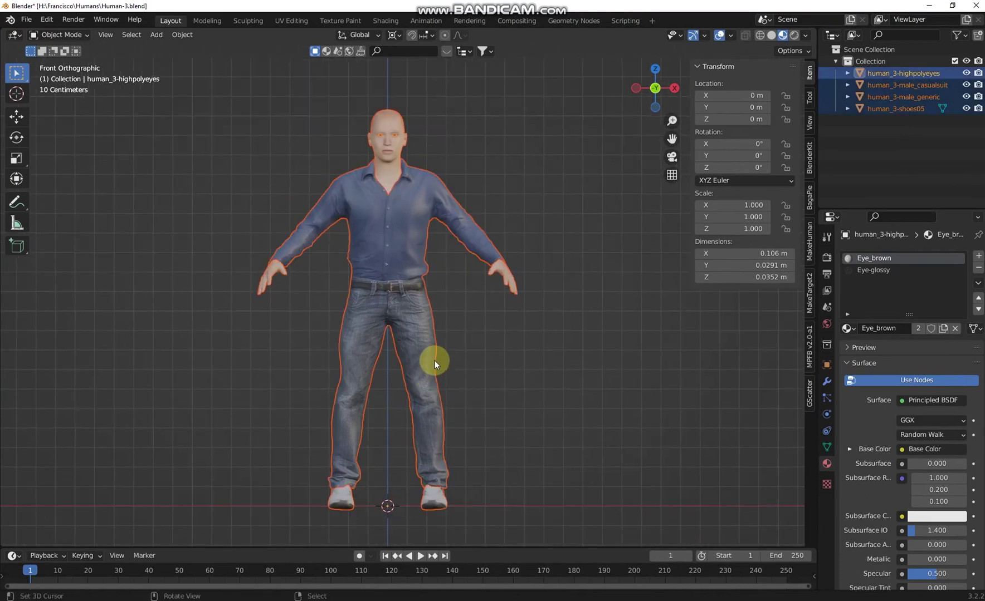
- Rename the collection holding the character's meshes to Human-3 and save the file
double_click(868, 61)
type("H")
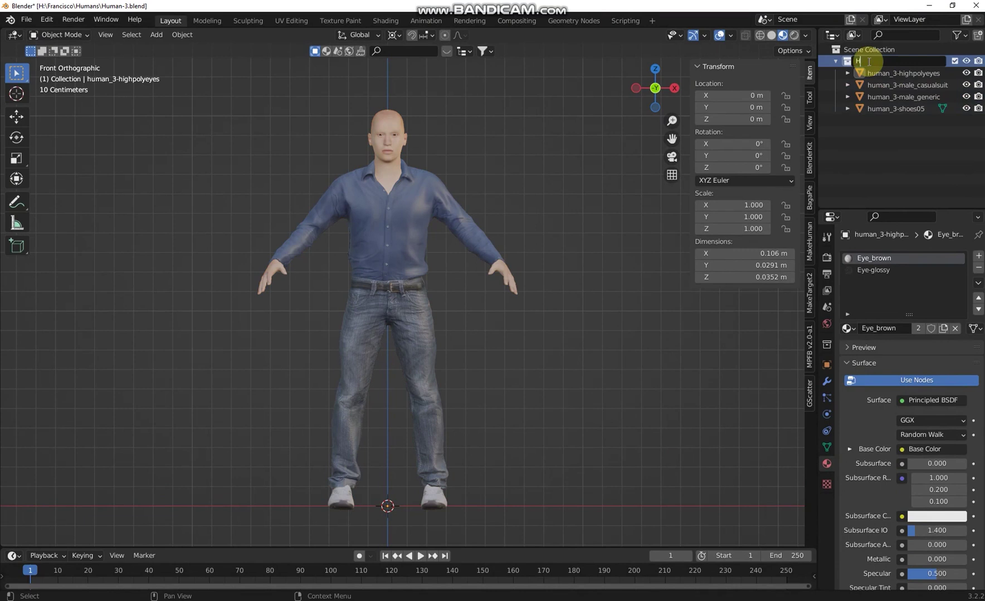
type("uman-3")
key("Return")
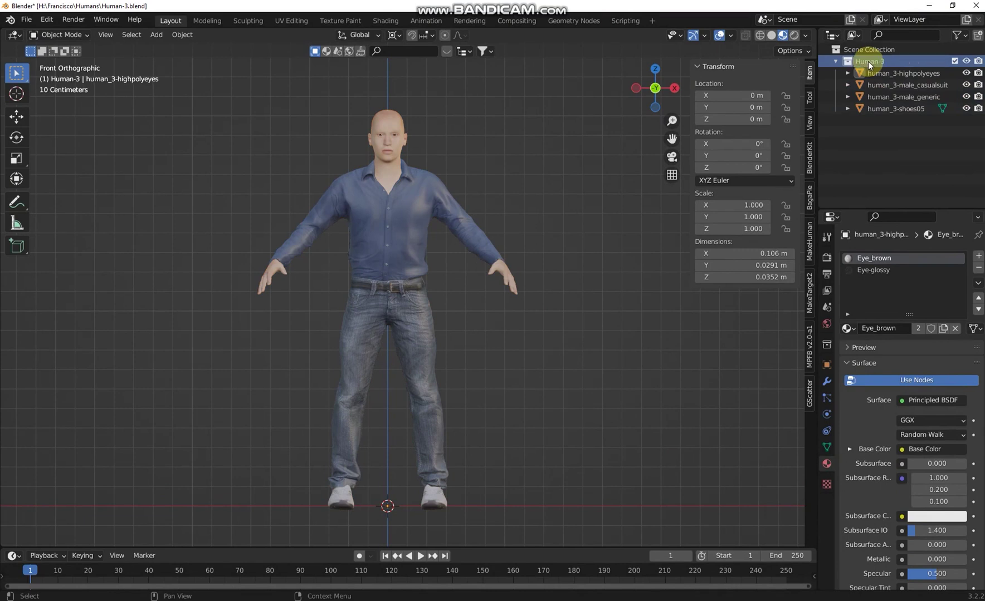
key("ctrl+s")
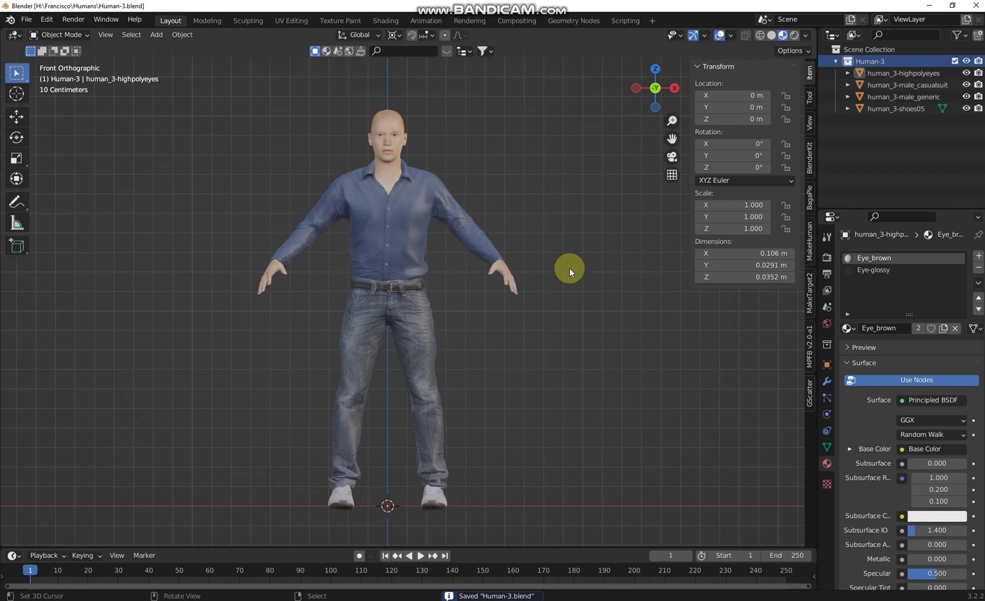
- Select all character objects and export only the selected objects as Human-3.fbx to the Humans folder
key("a")
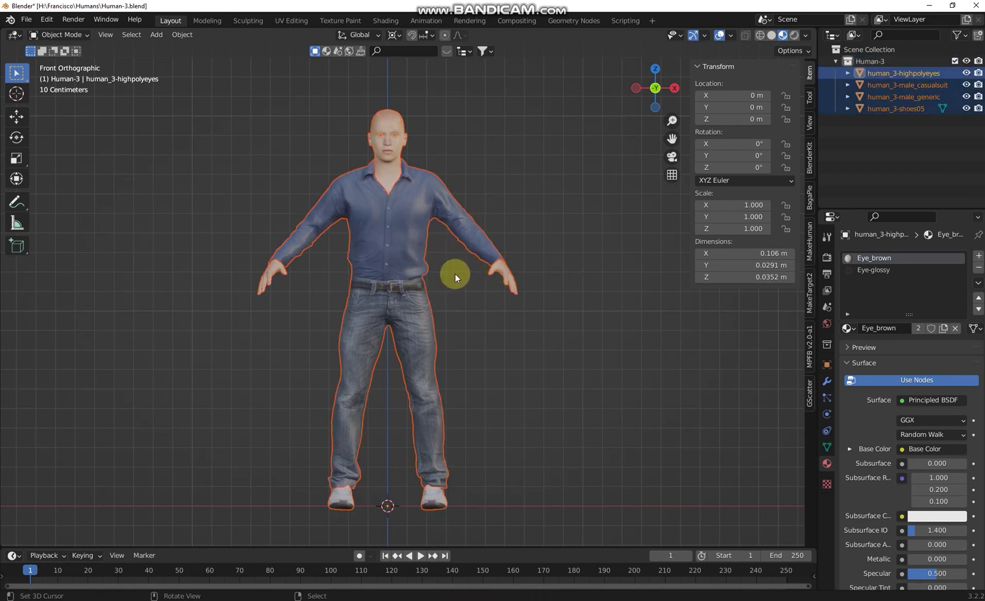
left_click(26, 19)
mouse_move(65, 193)
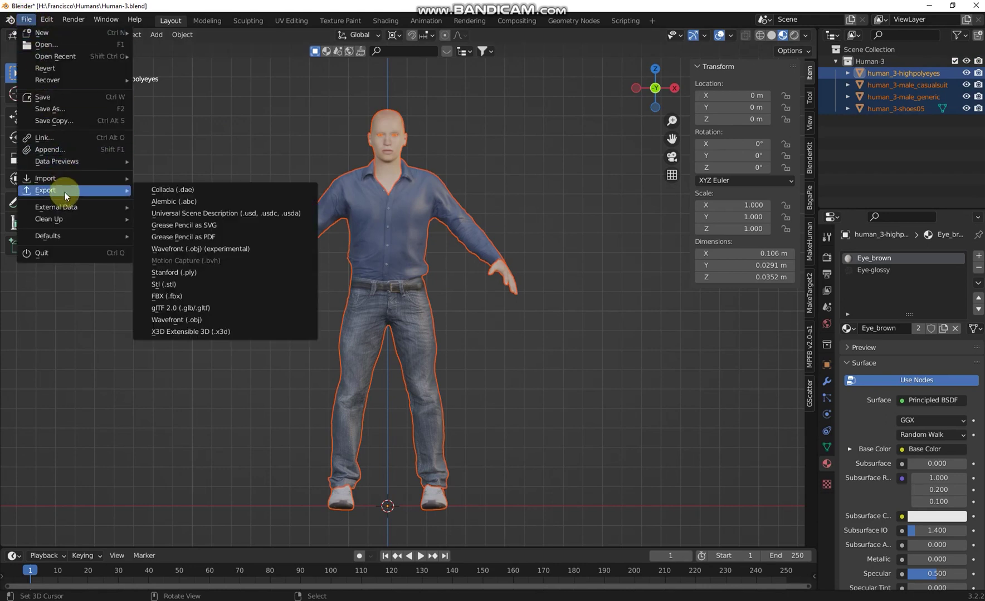
left_click(183, 295)
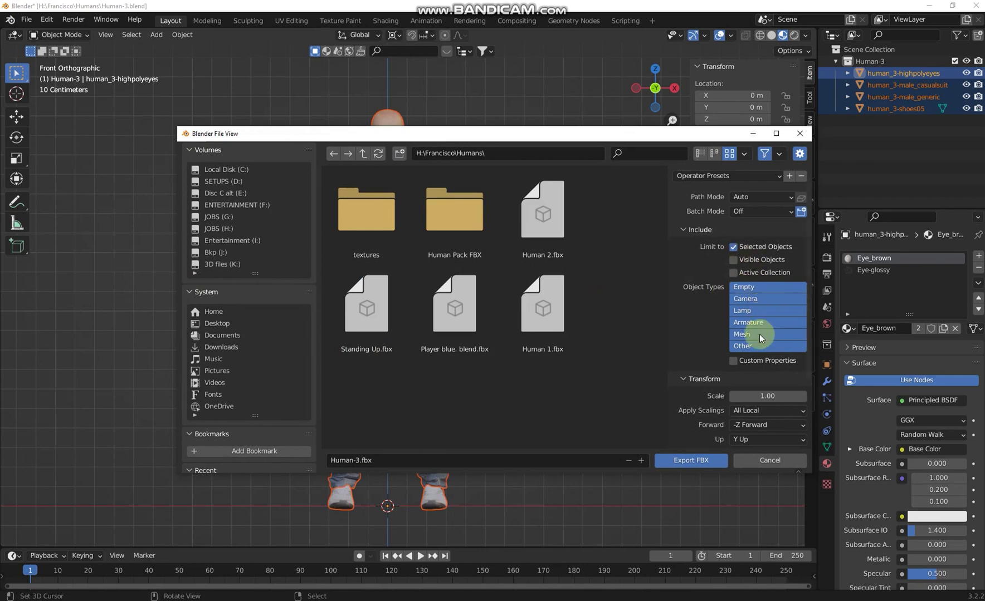
scroll(760, 336, "down", 4)
scroll(760, 336, "up", 4)
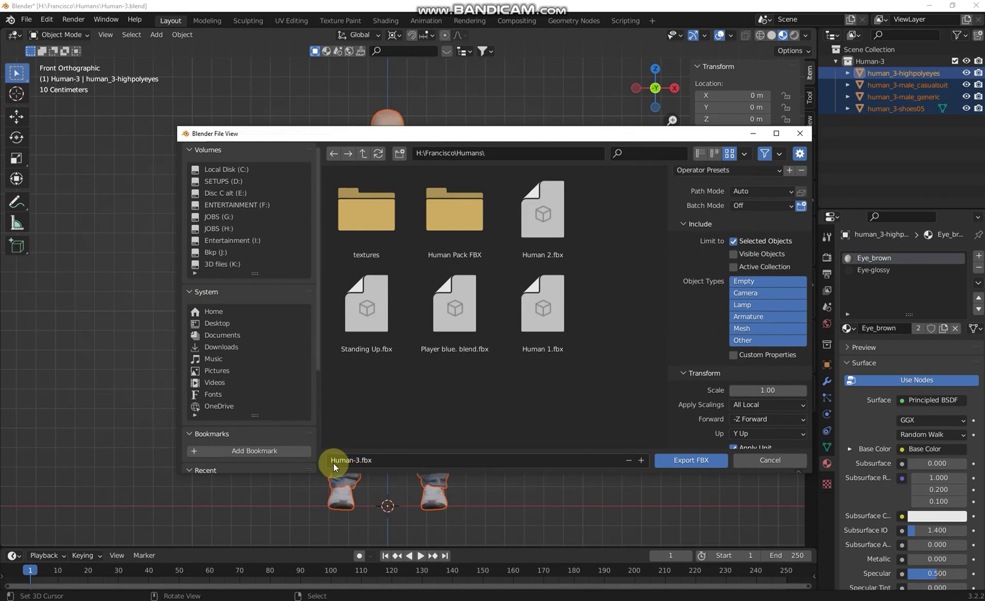
left_click(690, 468)
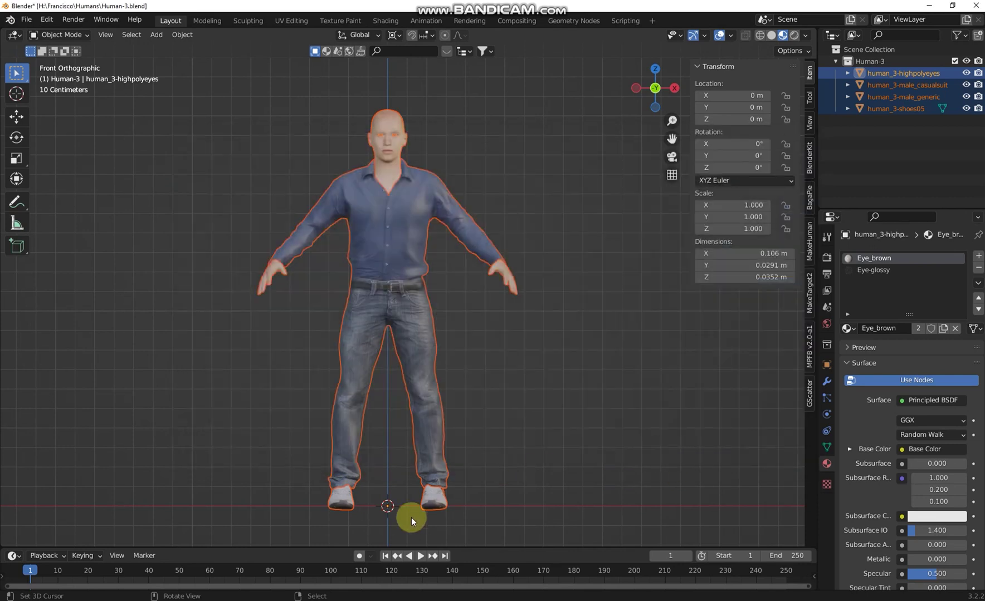
- Switch to Mixamo in Google Chrome and upload the Human-3 FBX file from the Humans folder in File Explorer
left_click(359, 589)
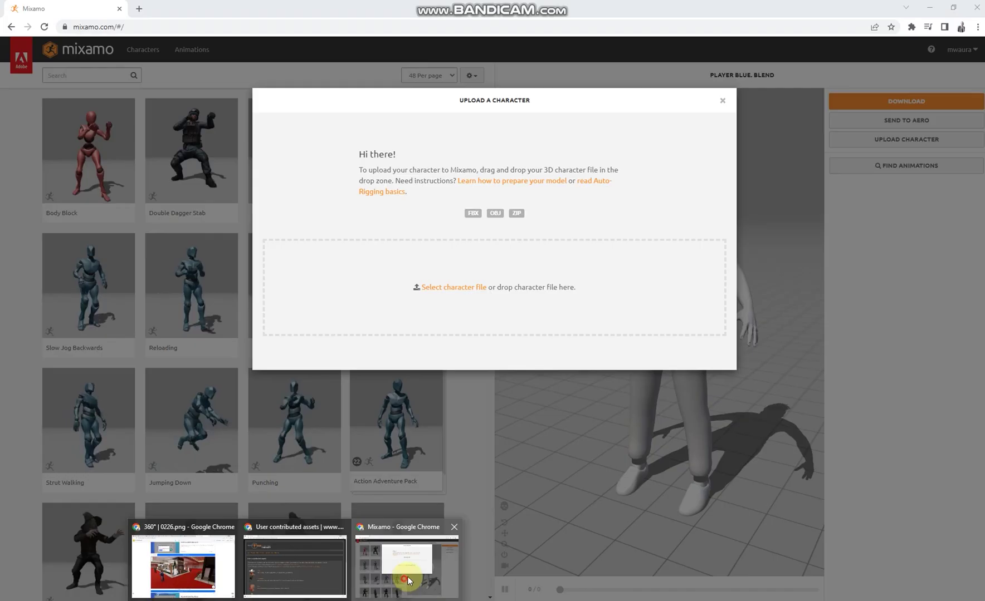
left_click(465, 288)
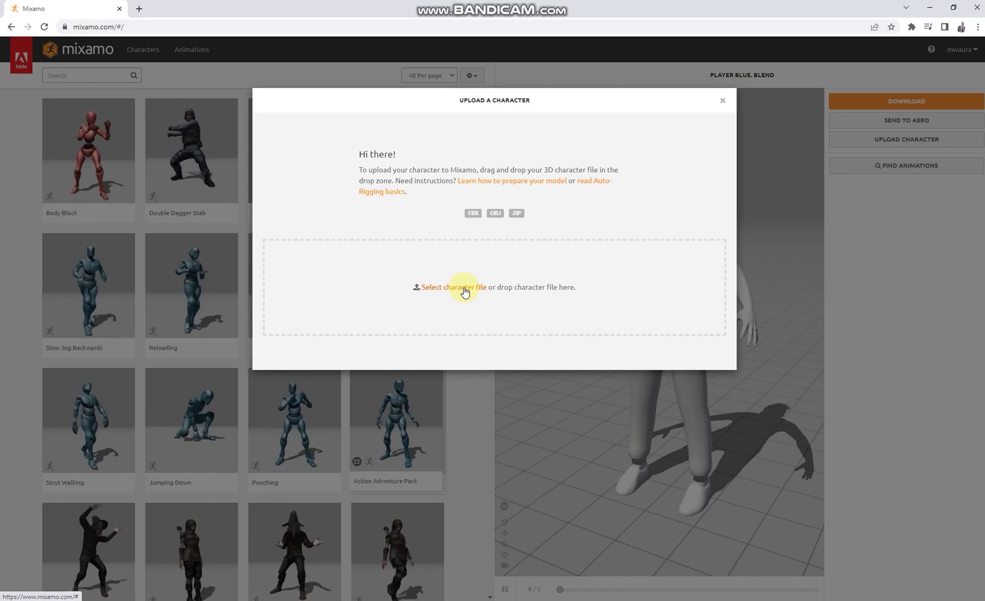
mouse_move(146, 600)
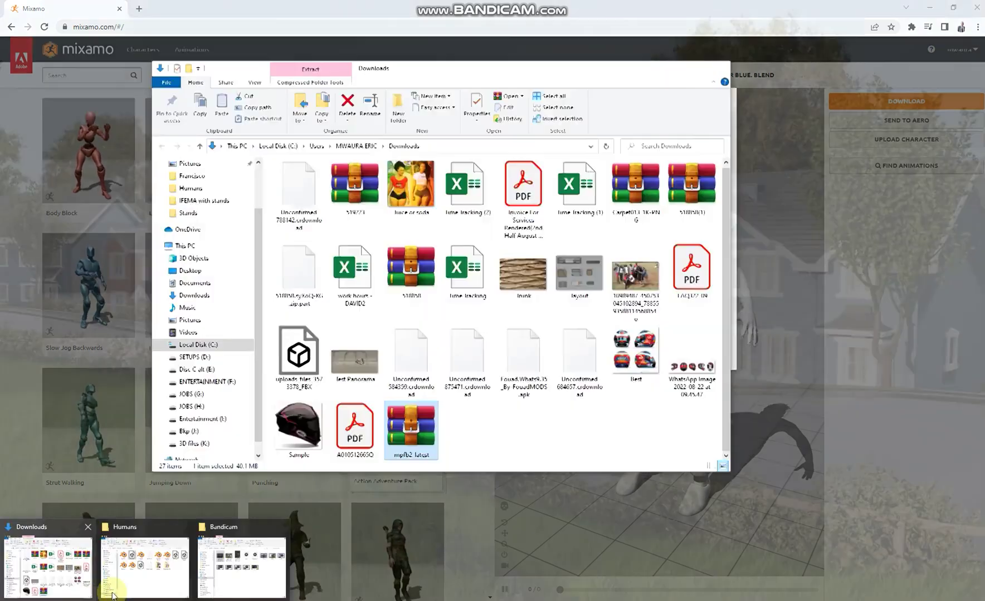
left_click(145, 565)
left_click(258, 217)
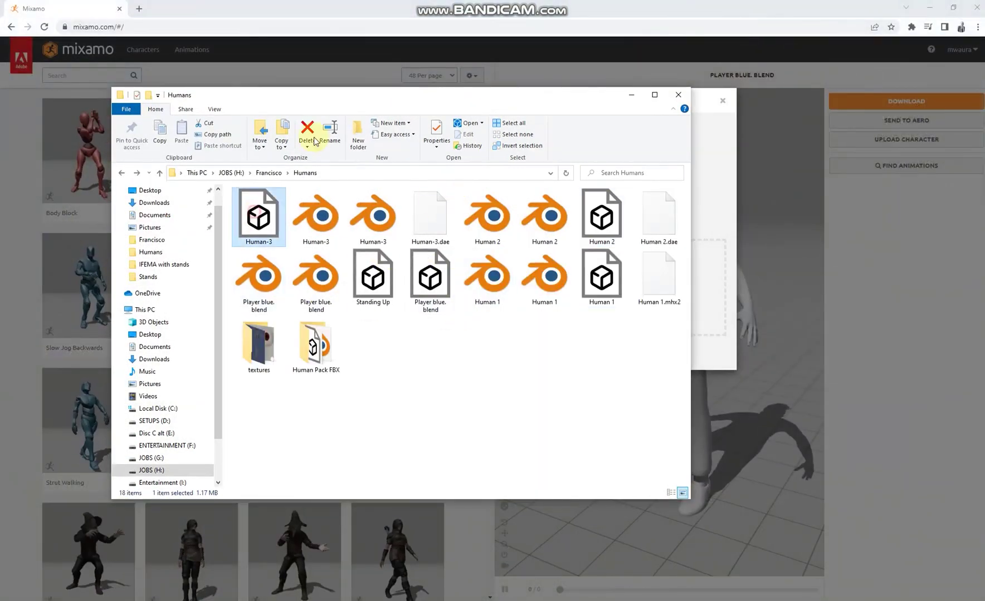
left_click_drag(429, 96, 434, 315)
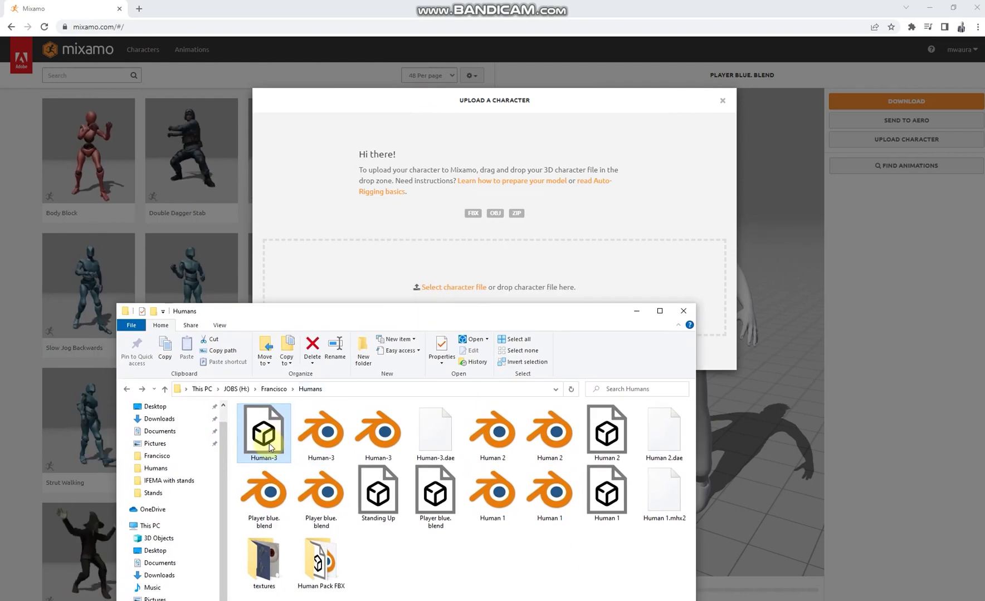
left_click_drag(264, 433, 459, 295)
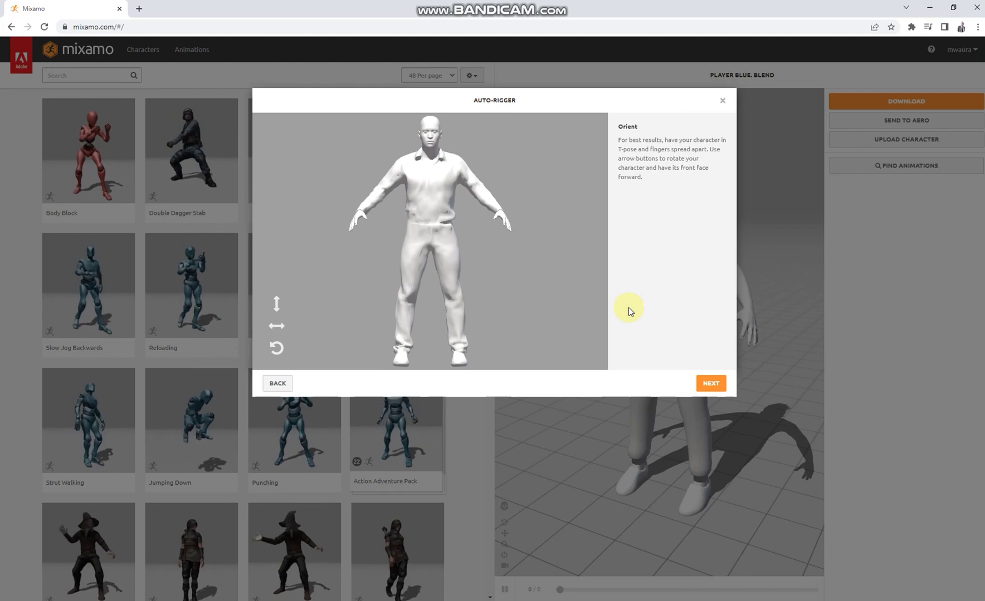
- Accept the character's orientation and place the auto-rigger markers on the chin, wrists, elbows, knees and groin using symmetry
left_click(707, 383)
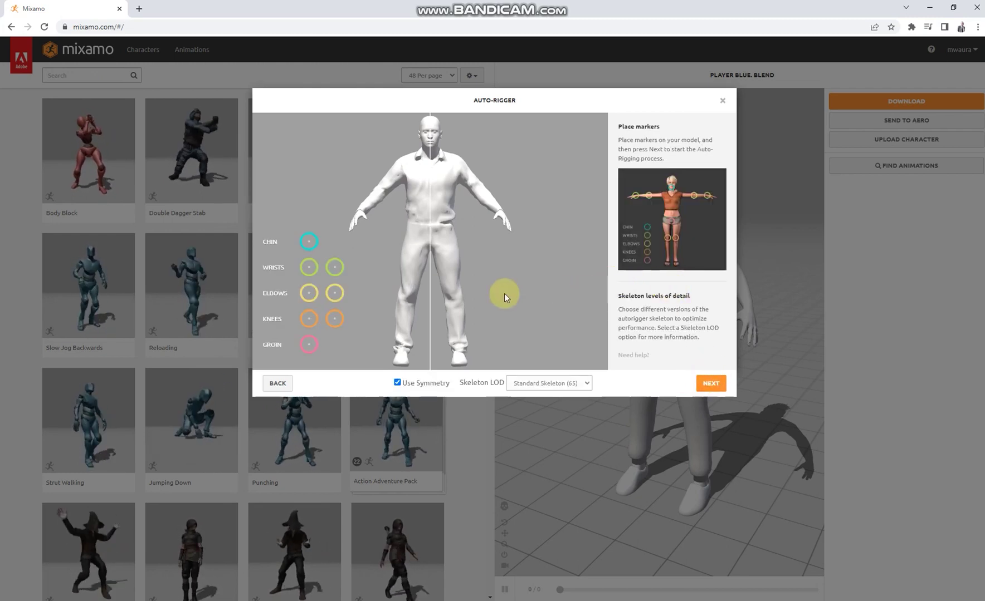
mouse_move(309, 243)
left_mouse_down()
mouse_move(391, 229)
mouse_move(418, 158)
mouse_move(431, 151)
left_mouse_up()
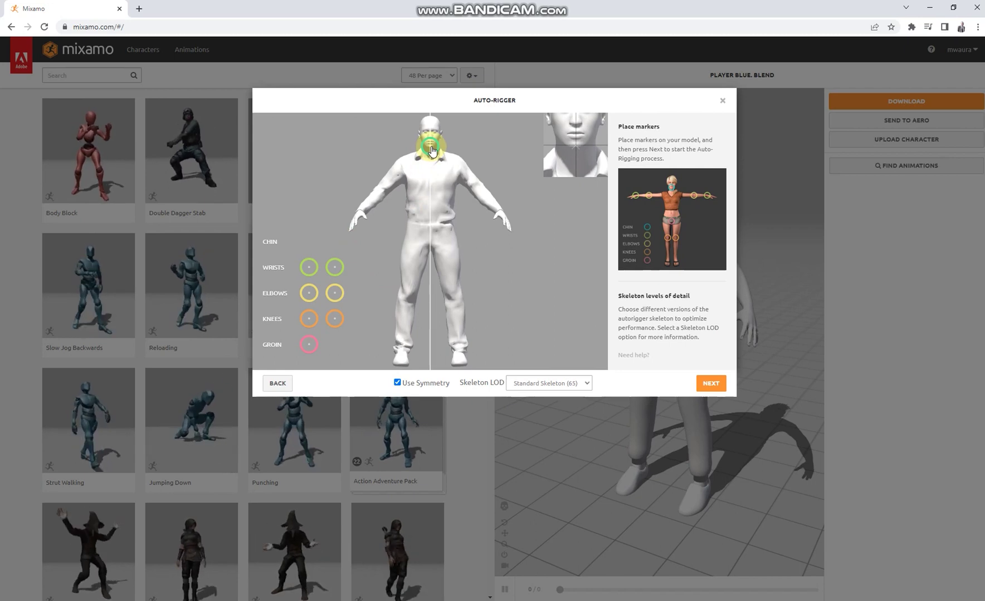
left_click_drag(432, 150, 431, 149)
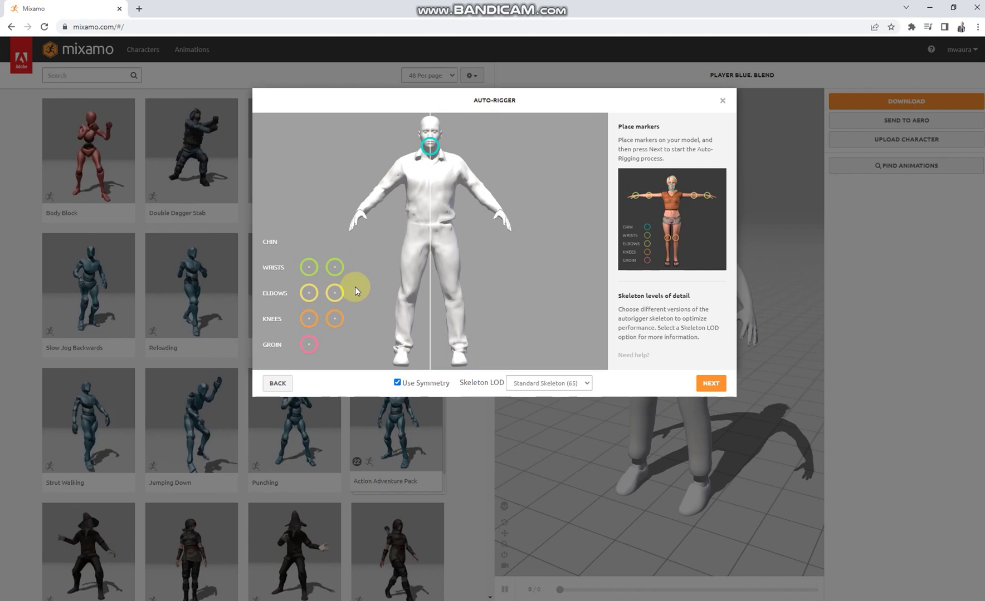
mouse_move(334, 268)
left_mouse_down()
mouse_move(392, 258)
mouse_move(379, 213)
left_mouse_up()
left_click_drag(483, 215, 498, 212)
mouse_move(330, 297)
left_mouse_down()
mouse_move(484, 213)
mouse_move(475, 189)
left_mouse_up()
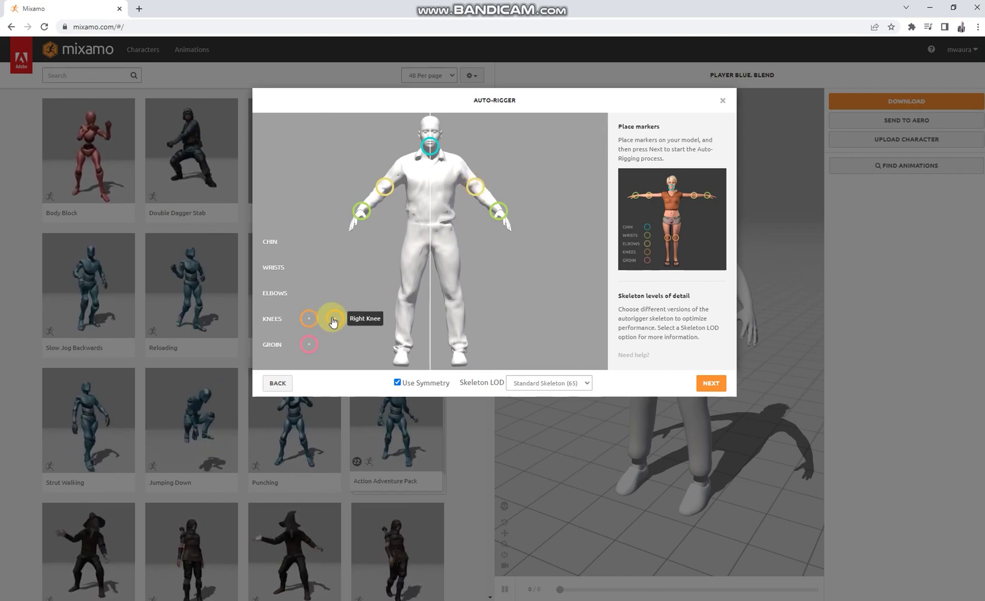
mouse_move(332, 321)
left_mouse_down()
mouse_move(399, 323)
mouse_move(454, 299)
left_mouse_up()
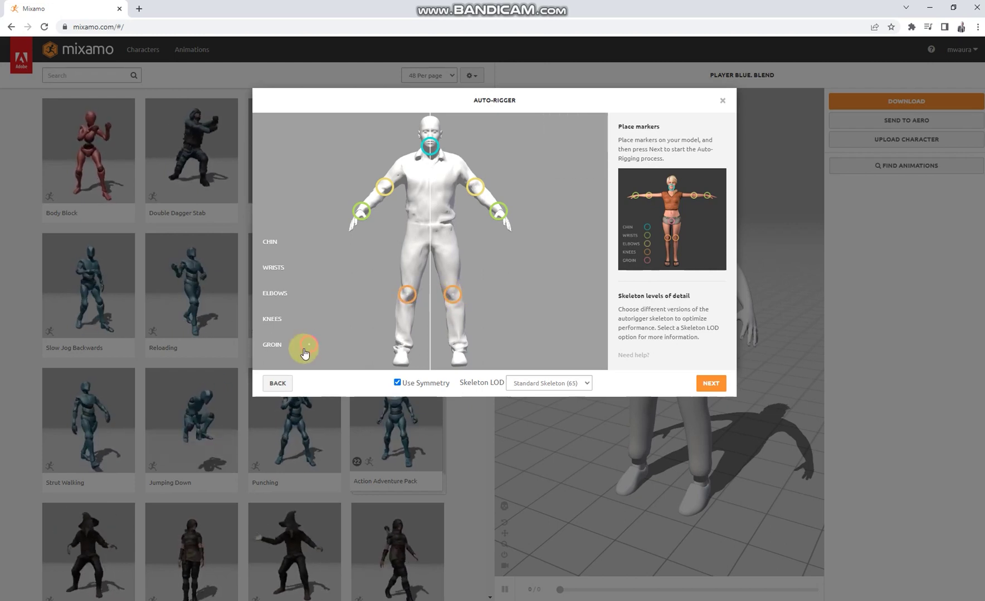
mouse_move(308, 345)
left_mouse_down()
mouse_move(352, 325)
mouse_move(434, 254)
mouse_move(433, 234)
left_mouse_up()
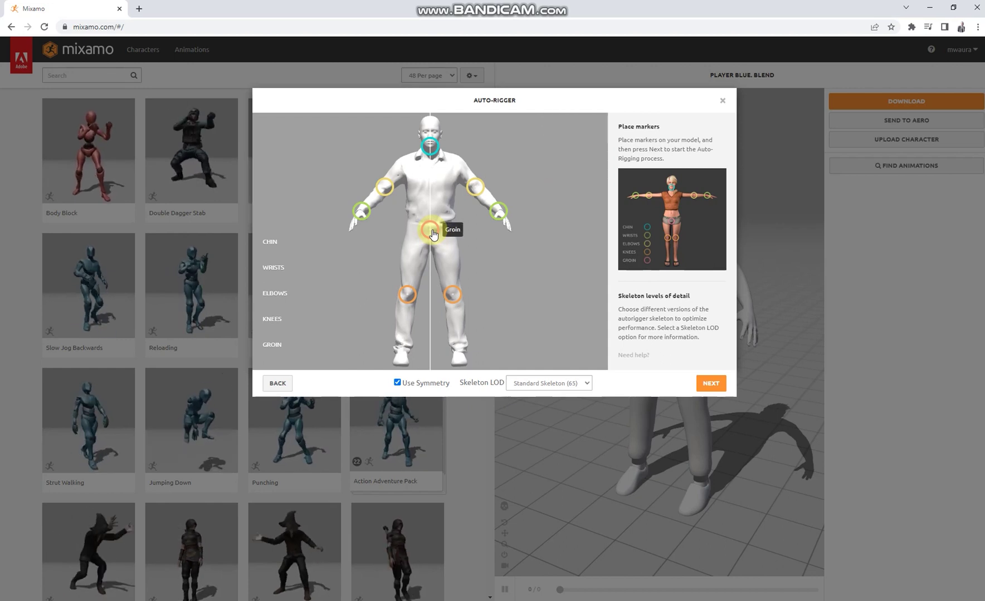
- Run the auto-rigging with the Standard Skeleton (65), accept the rigged preview, and replace the previous character with it
left_click(710, 382)
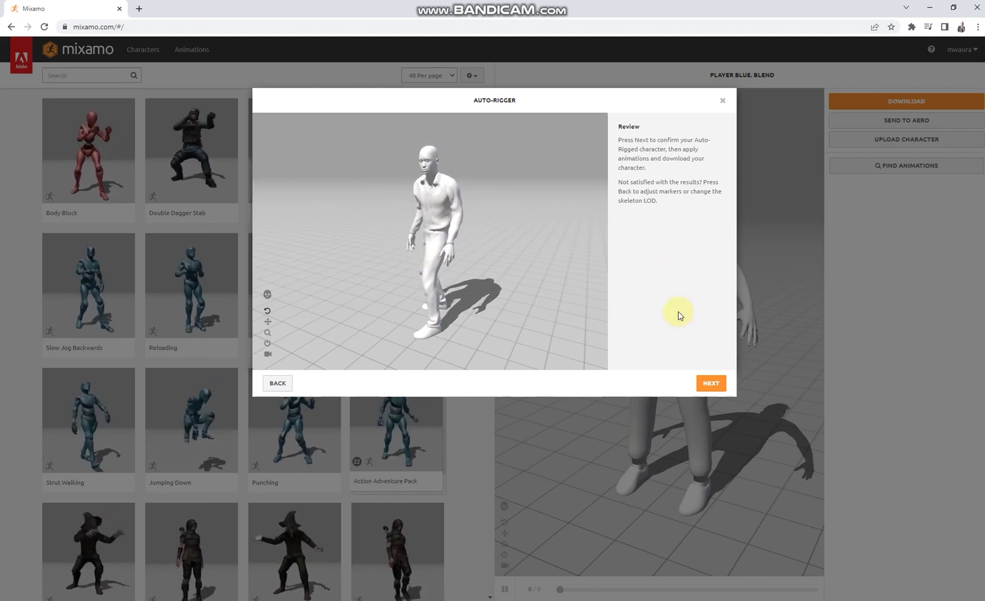
left_click(707, 385)
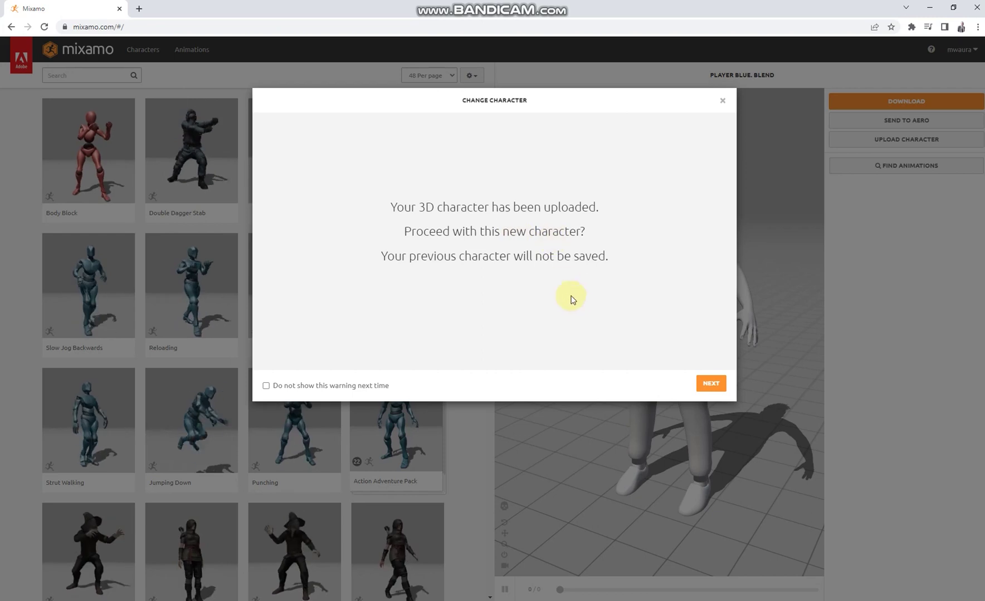
left_click(706, 386)
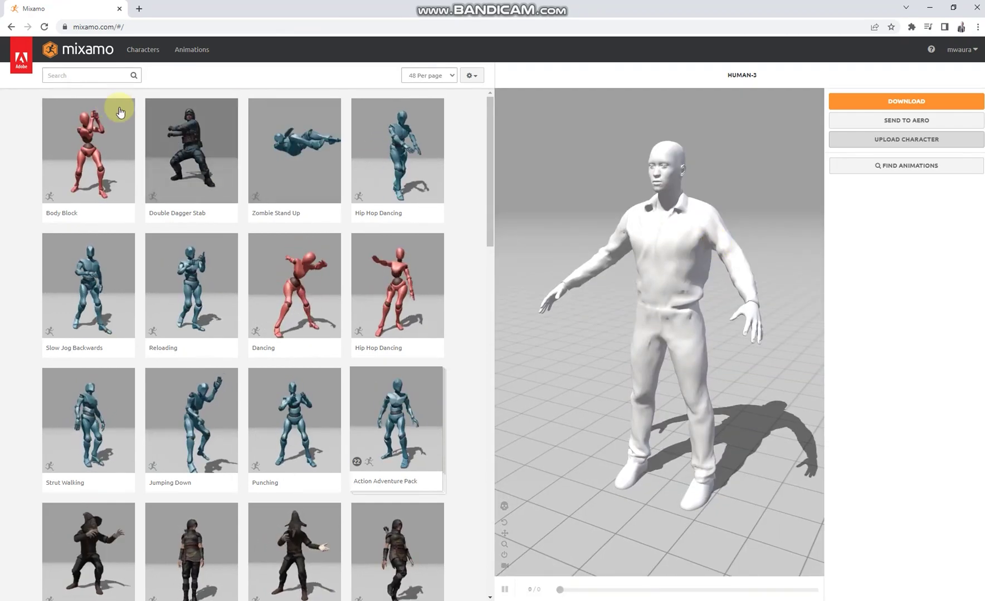
- Search the Mixamo animations for walk and browse through the resulting animations
left_click(85, 77)
type("walk")
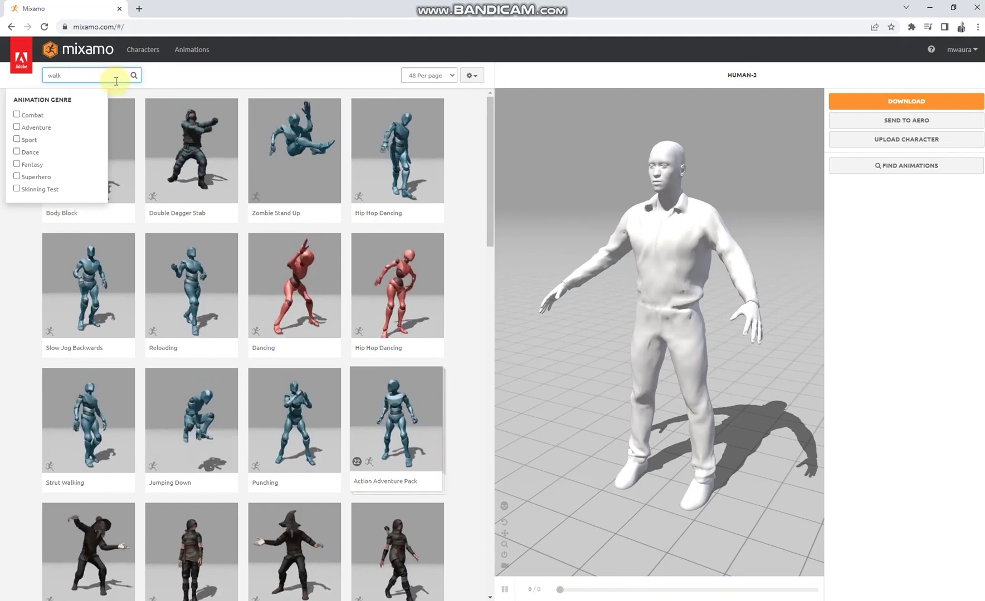
left_click(134, 75)
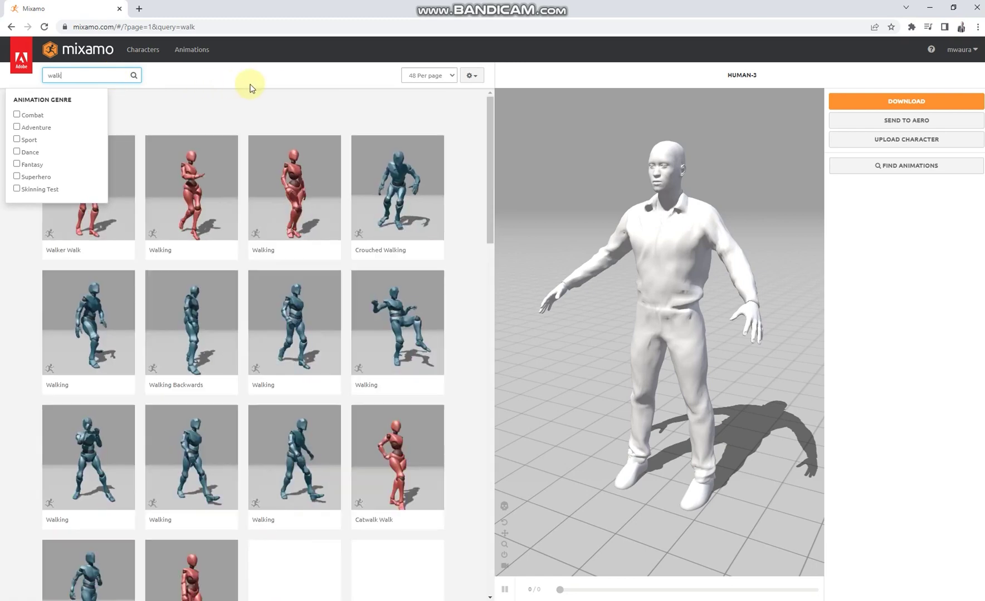
left_click(255, 99)
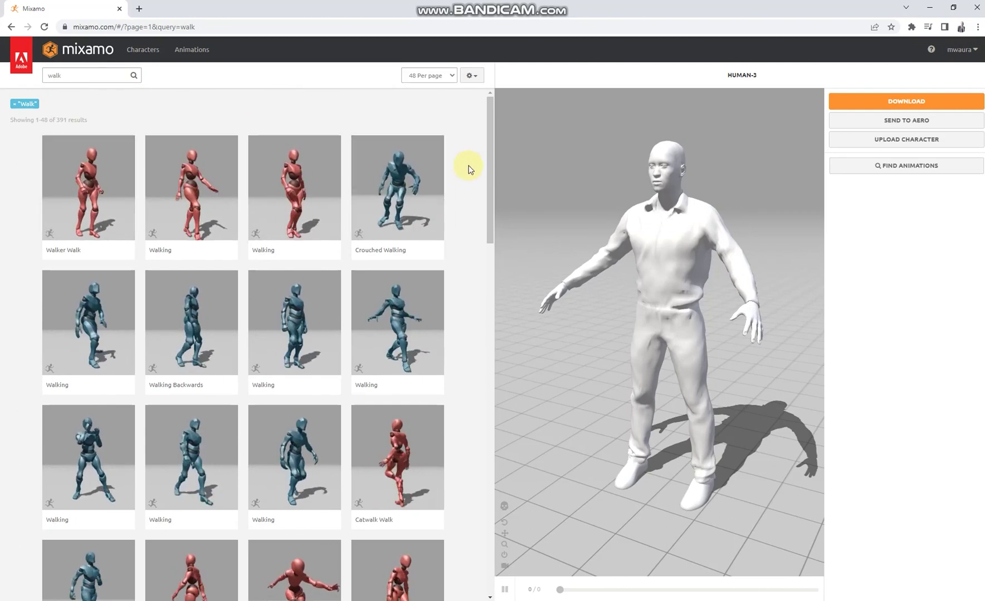
scroll(468, 170, "down", 3)
scroll(468, 170, "down", 1)
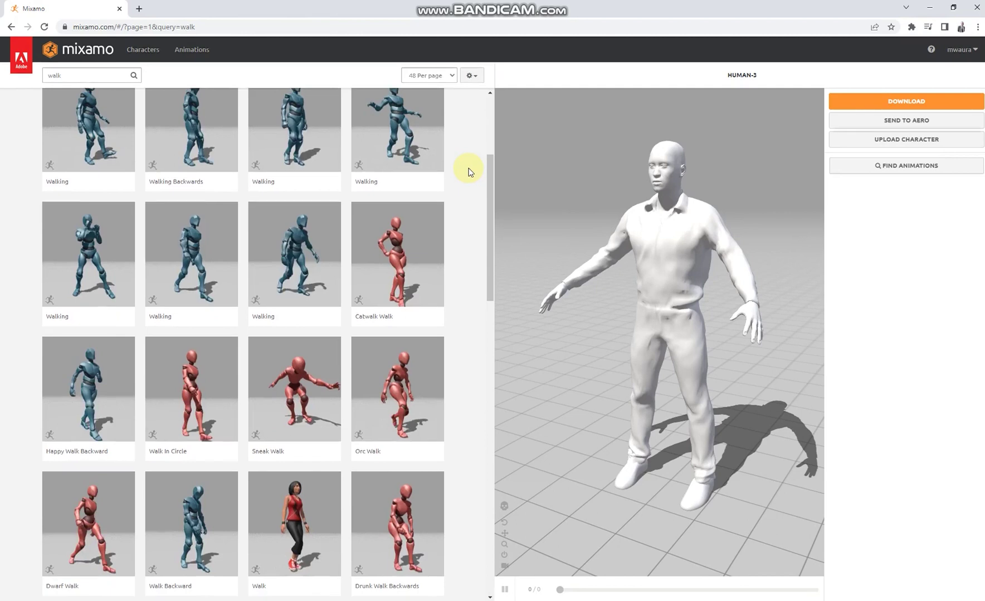
scroll(468, 171, "down", 6)
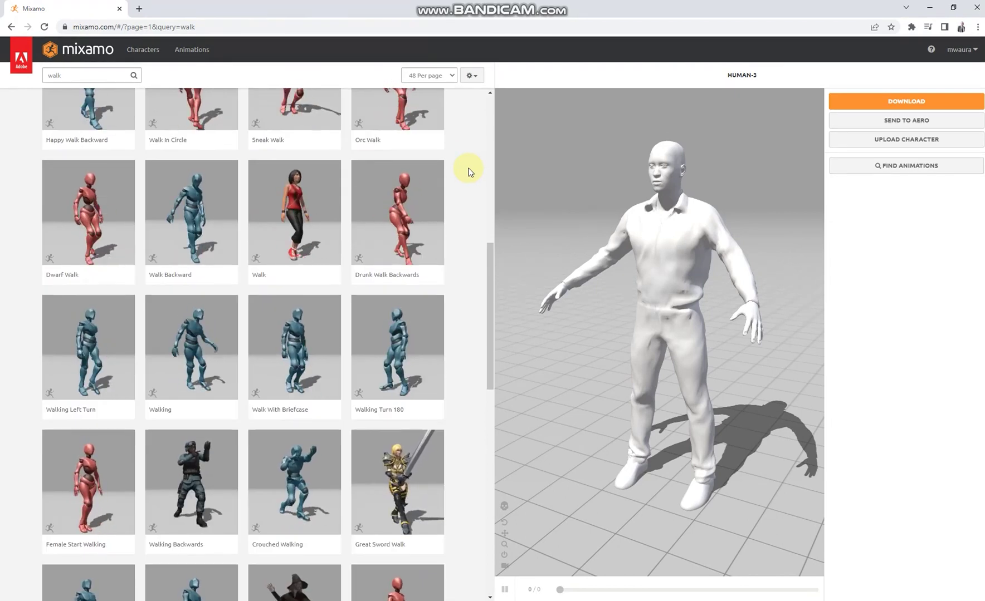
scroll(468, 172, "down", 4)
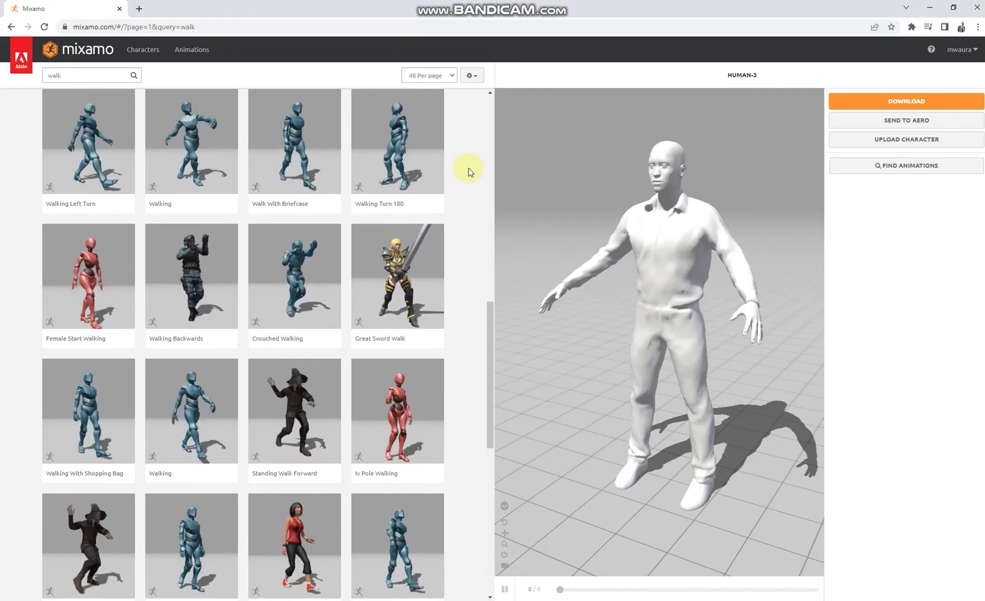
scroll(467, 172, "down", 5)
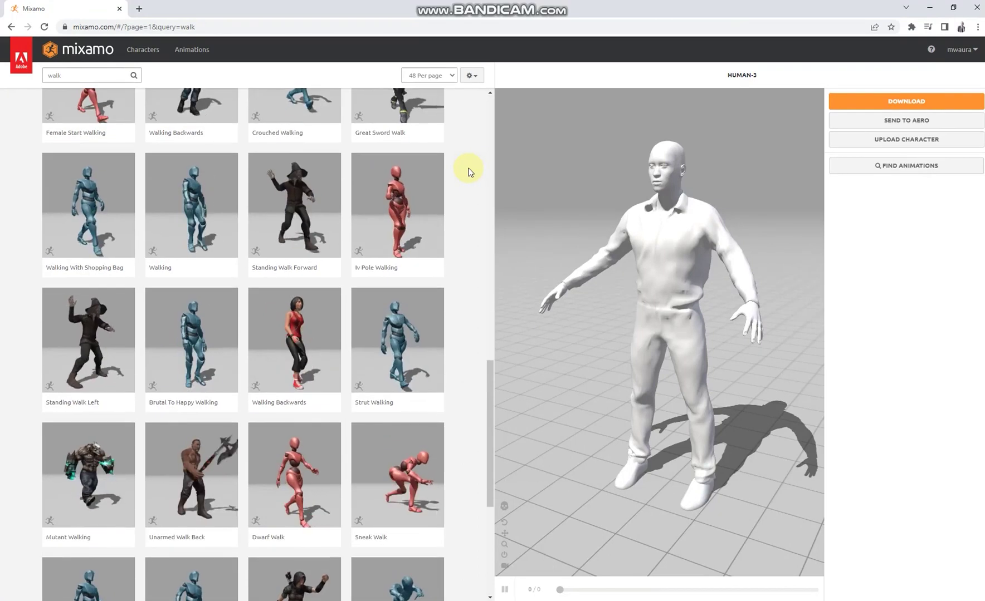
scroll(468, 170, "up", 11)
scroll(468, 168, "up", 3)
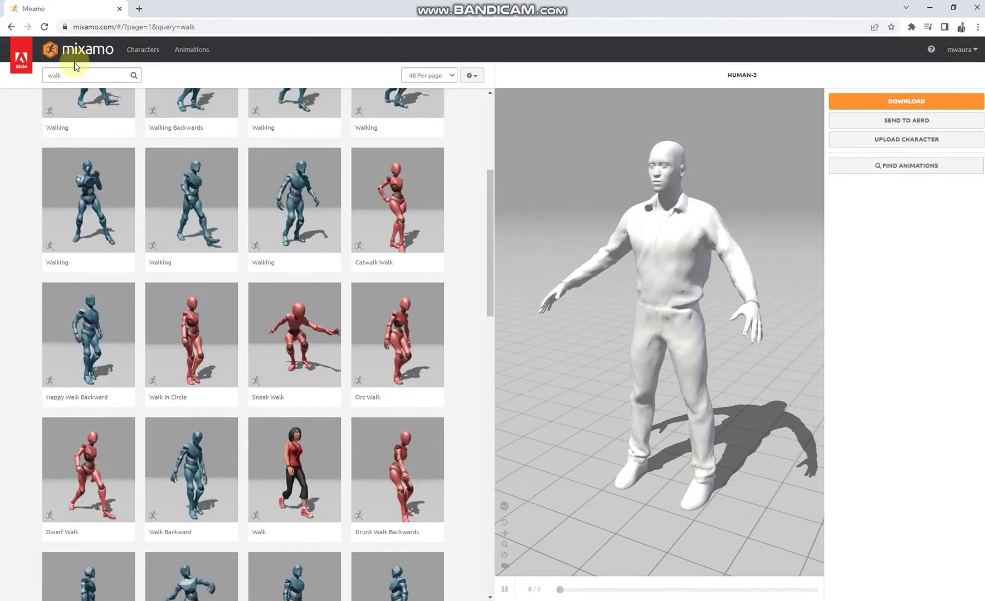
- Replace the animation search term with standing and run the search
double_click(52, 75)
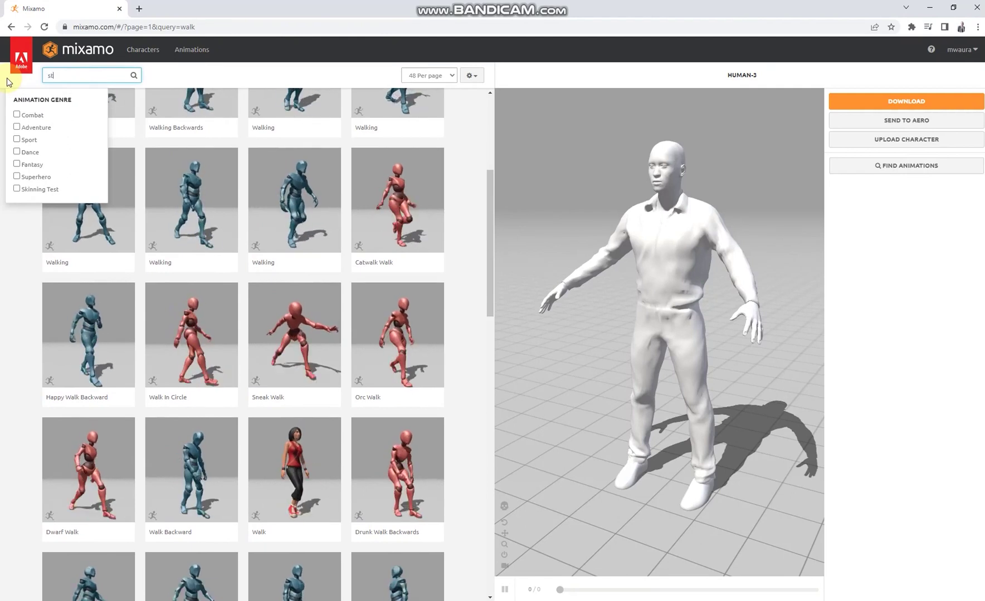
type("standing")
key("Return")
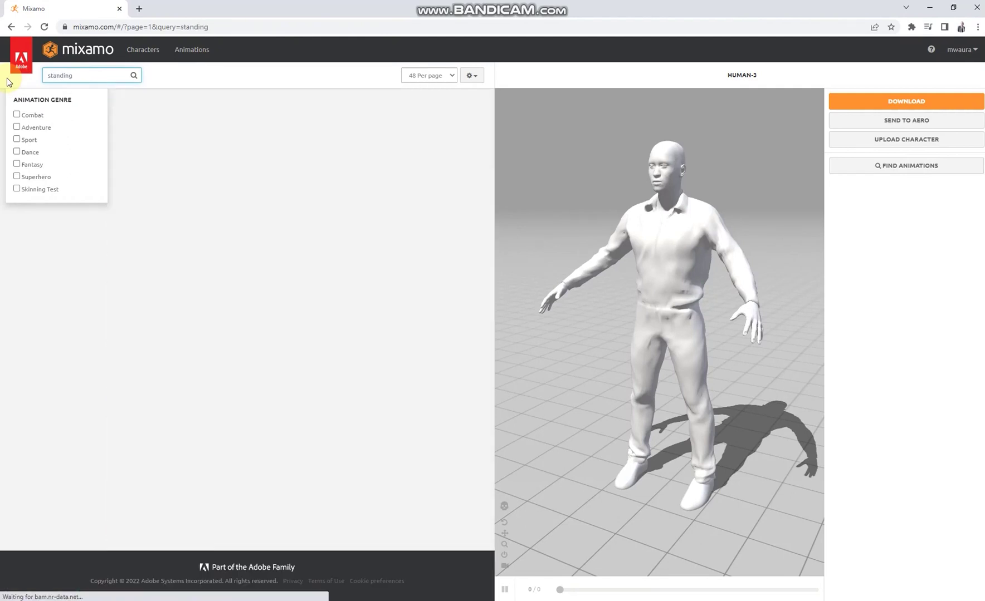
- Browse the standing results, try the Standing Up animation, and apply the animation named Standing to the character instead
left_click(189, 74)
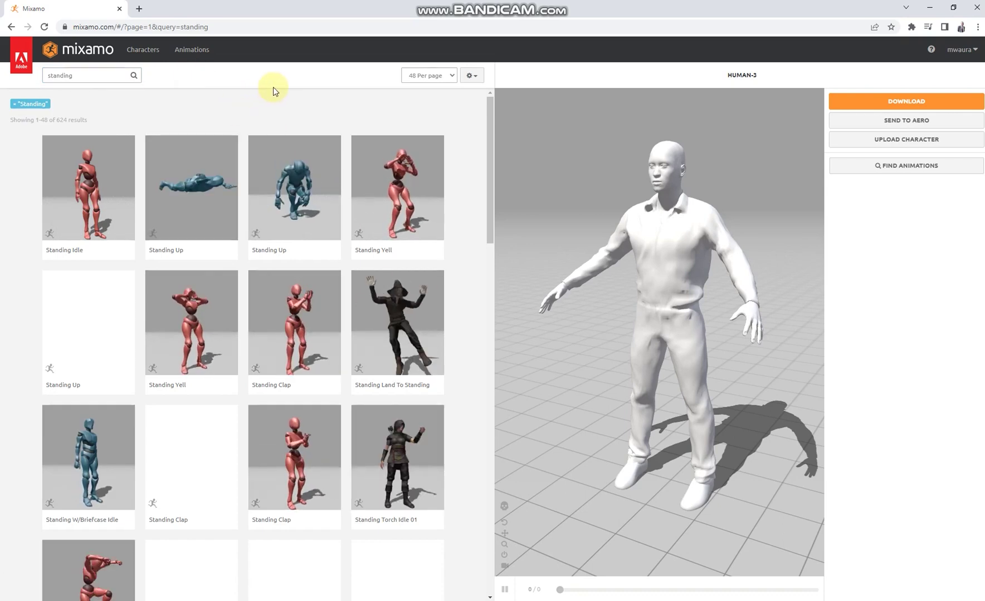
left_click(303, 202)
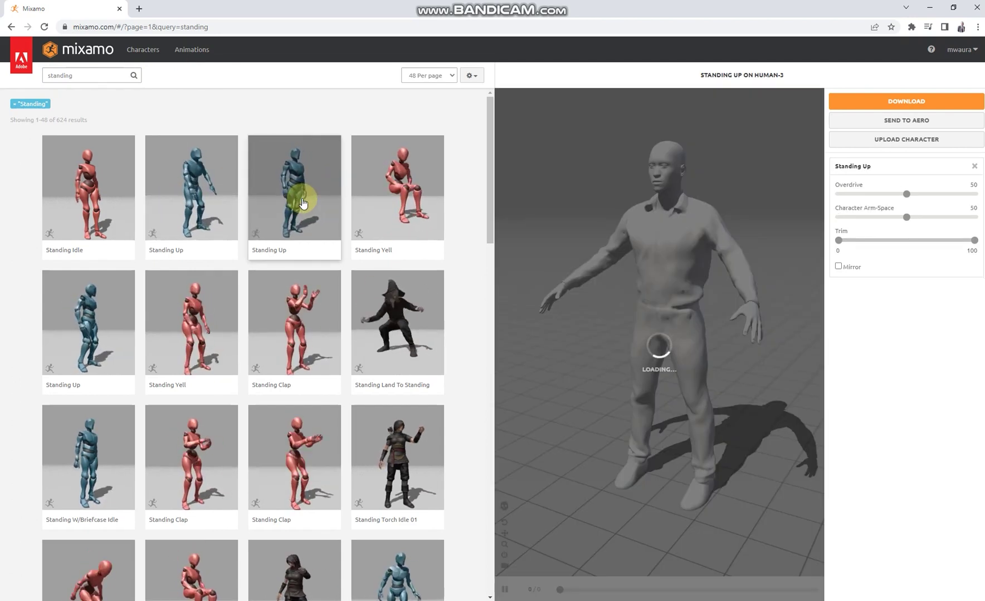
scroll(301, 200, "down", 2)
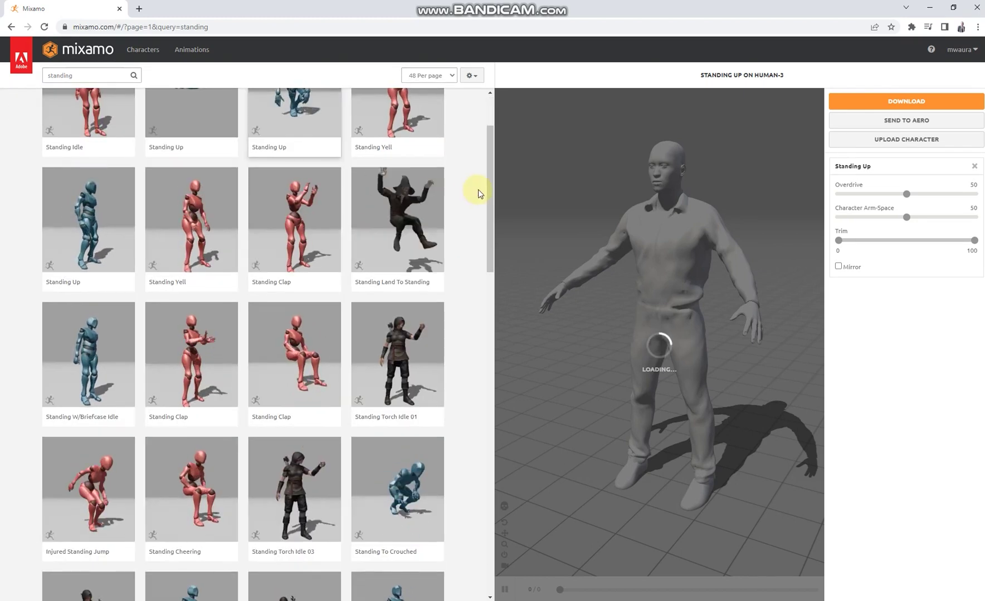
scroll(478, 189, "down", 1)
scroll(478, 189, "down", 3)
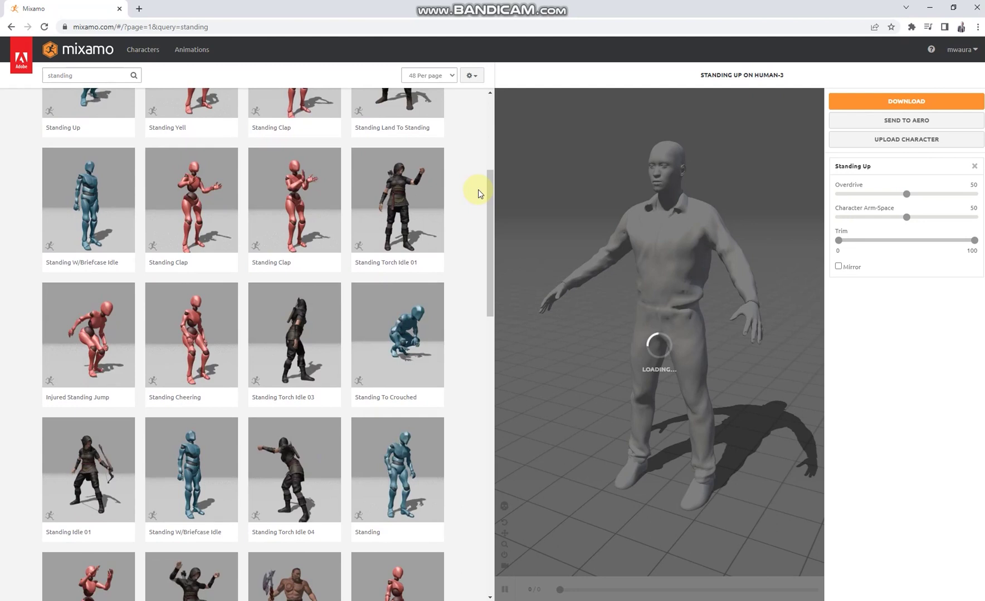
scroll(478, 191, "down", 2)
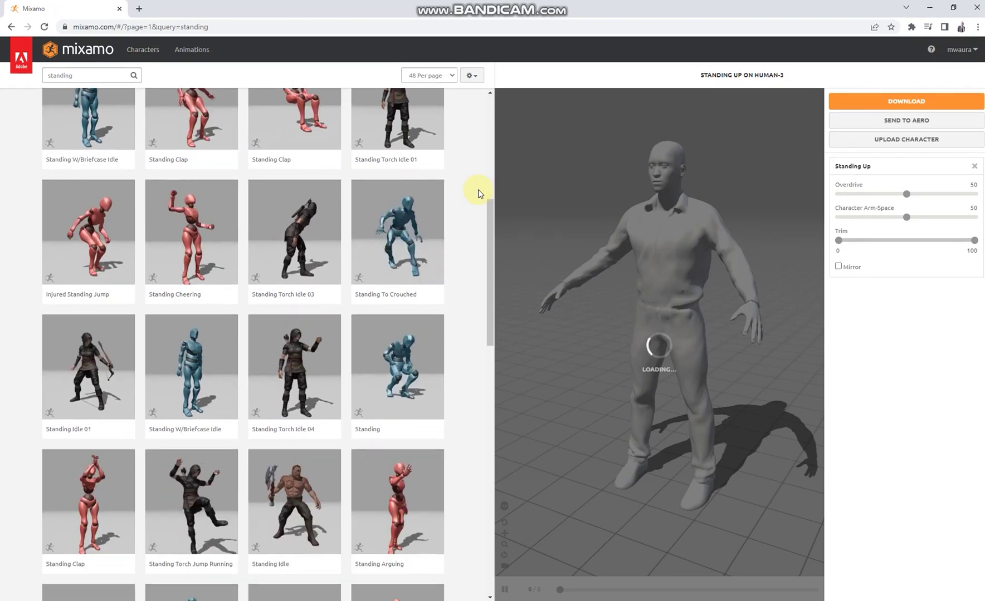
scroll(478, 190, "down", 2)
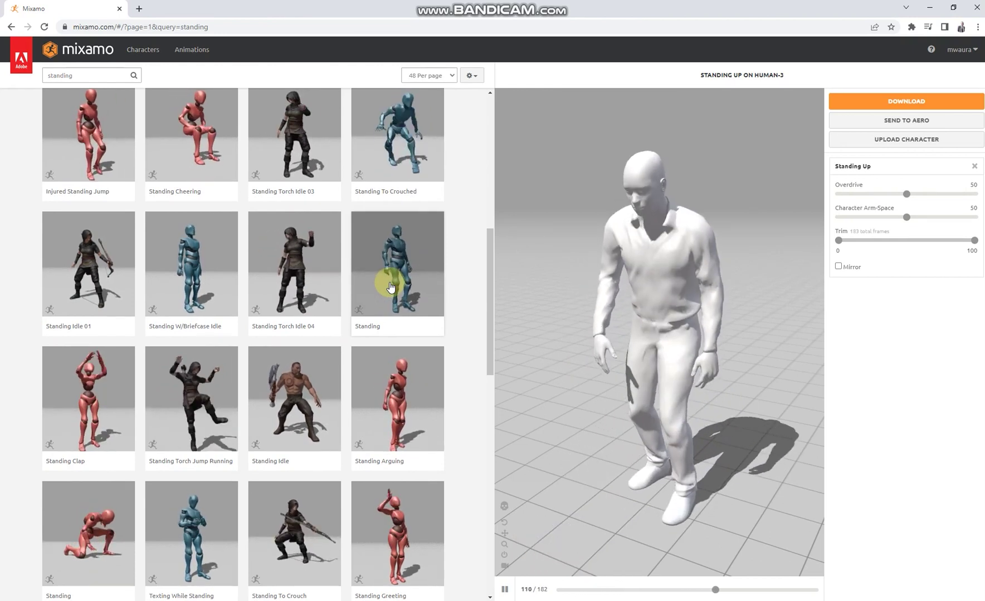
left_click(390, 286)
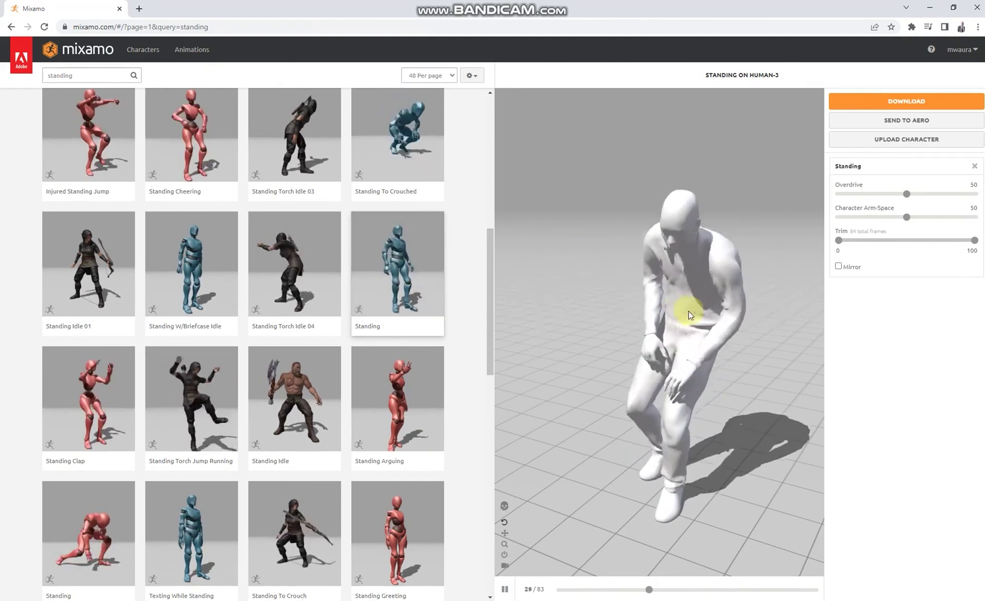
- Download the animated character as FBX Binary with skin at 30 frames per second and transfer Standing.fbx from Downloads to the Humans folder
left_click(869, 105)
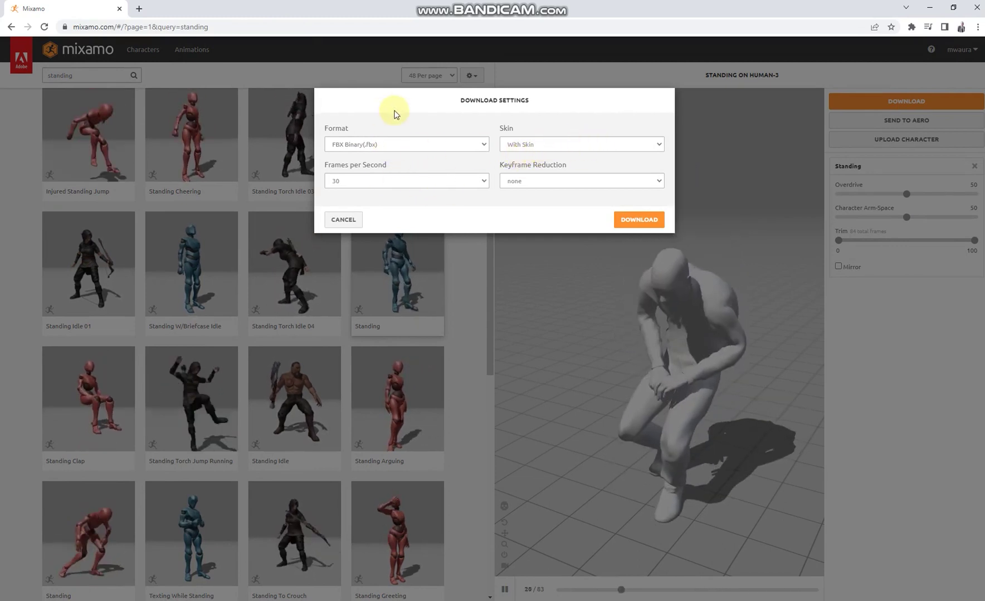
left_click(638, 220)
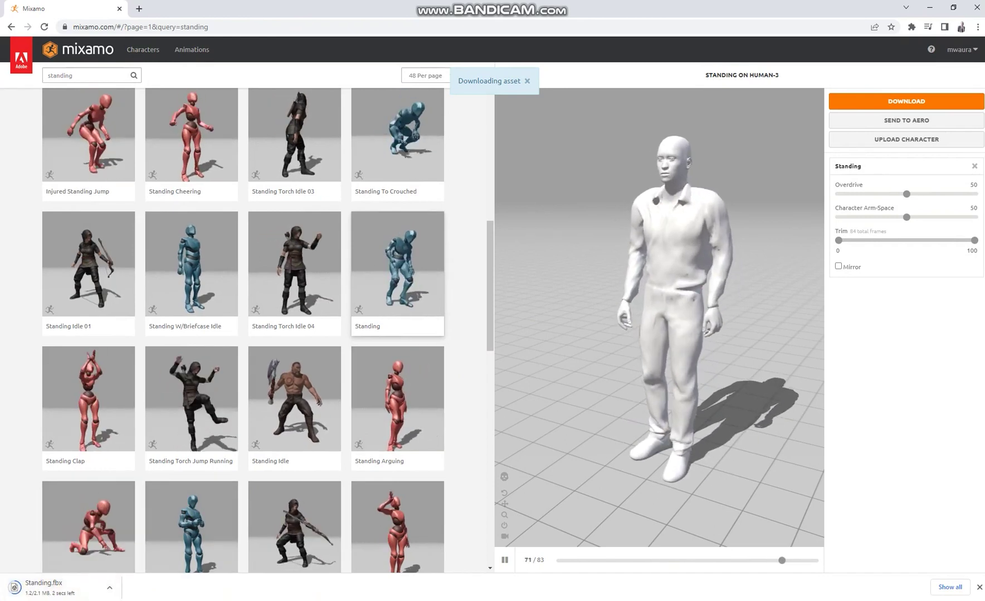
left_click(143, 600)
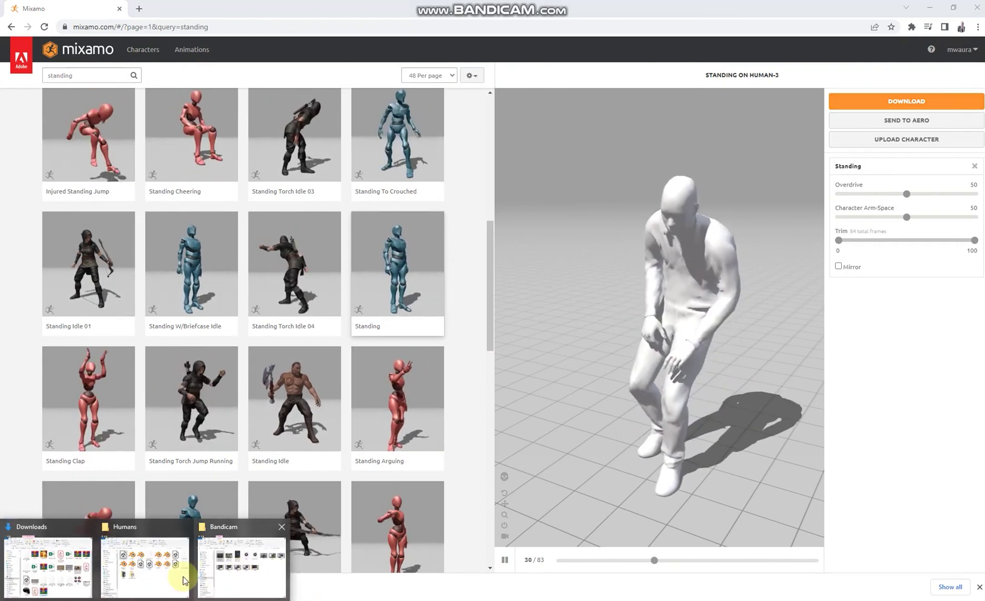
left_click(48, 563)
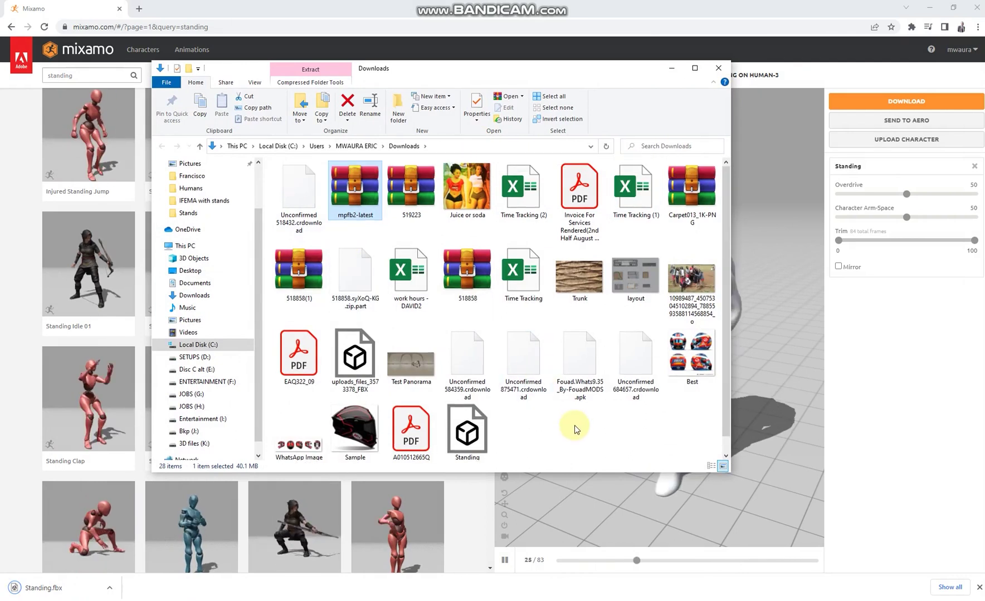
right_click(575, 428)
left_click(603, 467)
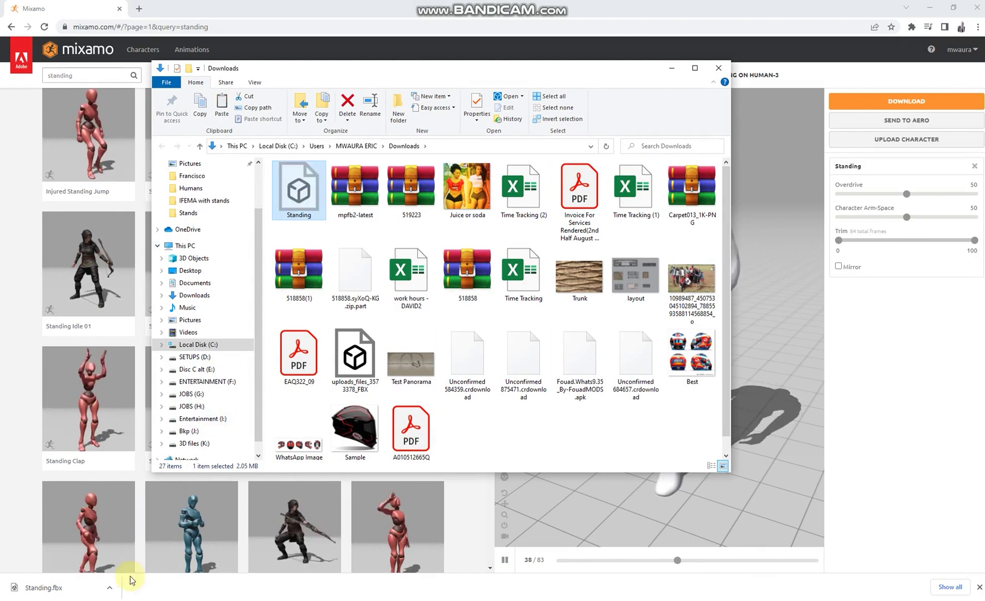
left_click(132, 599)
left_click(132, 579)
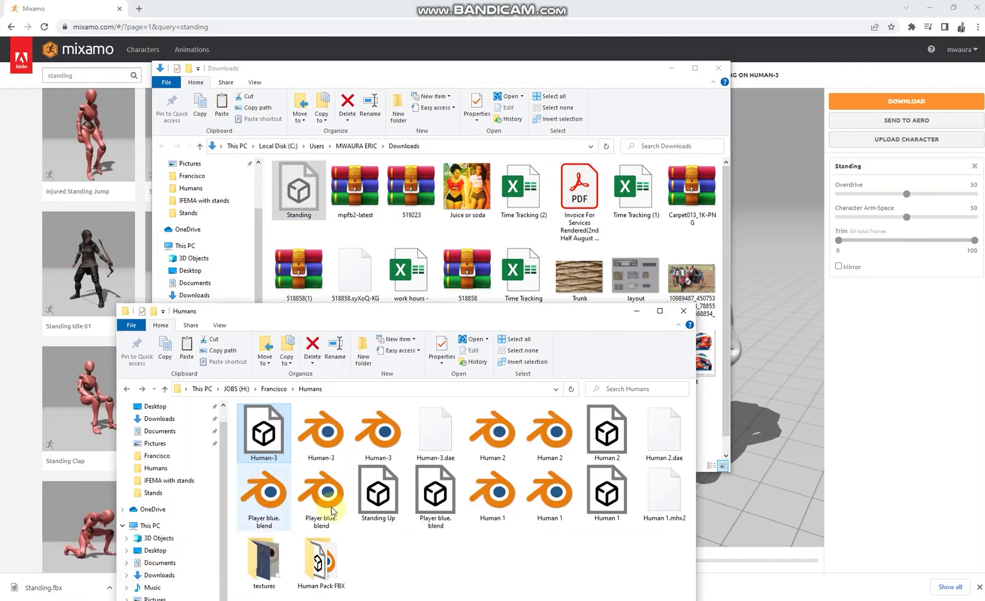
key("ctrl+v")
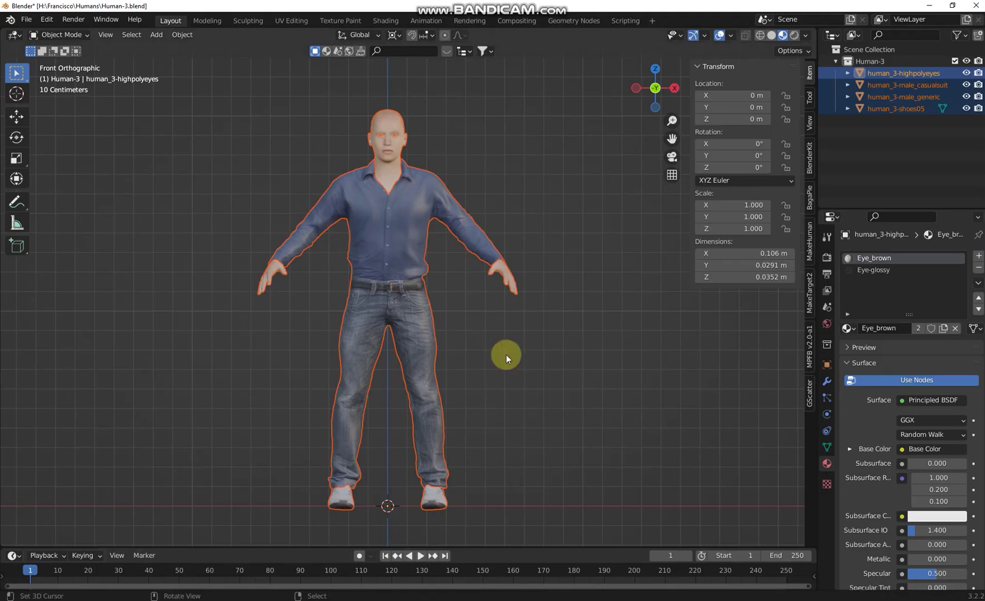
- Switch to Blender, save the file, and move the selected original character along X to about -2.37 m
scroll(493, 258, "down", 2)
scroll(493, 259, "up", 2)
middle_click_drag(511, 306, 515, 297, "shift")
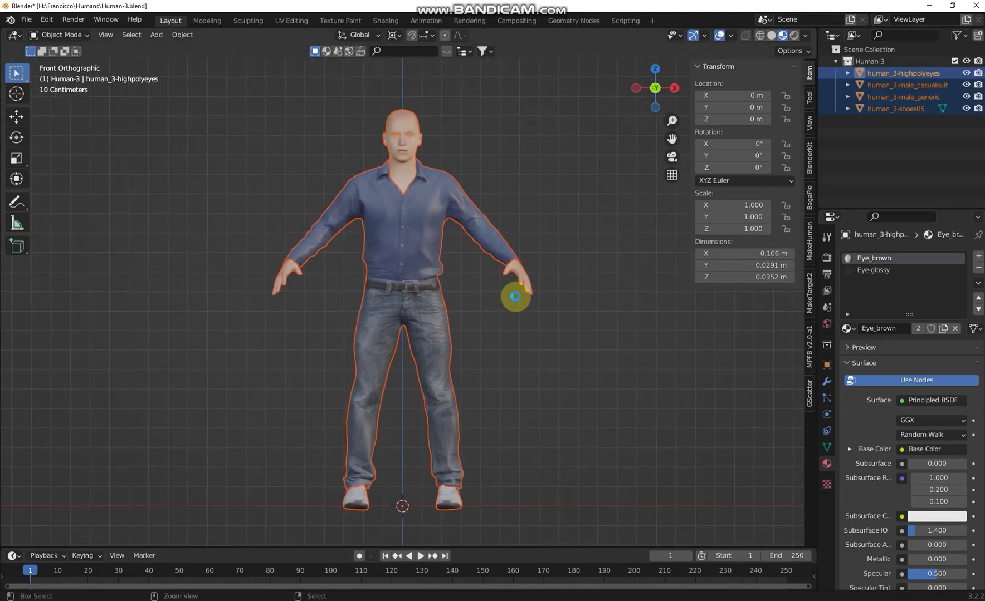
scroll(510, 319, "down", 1)
key("g")
key("x")
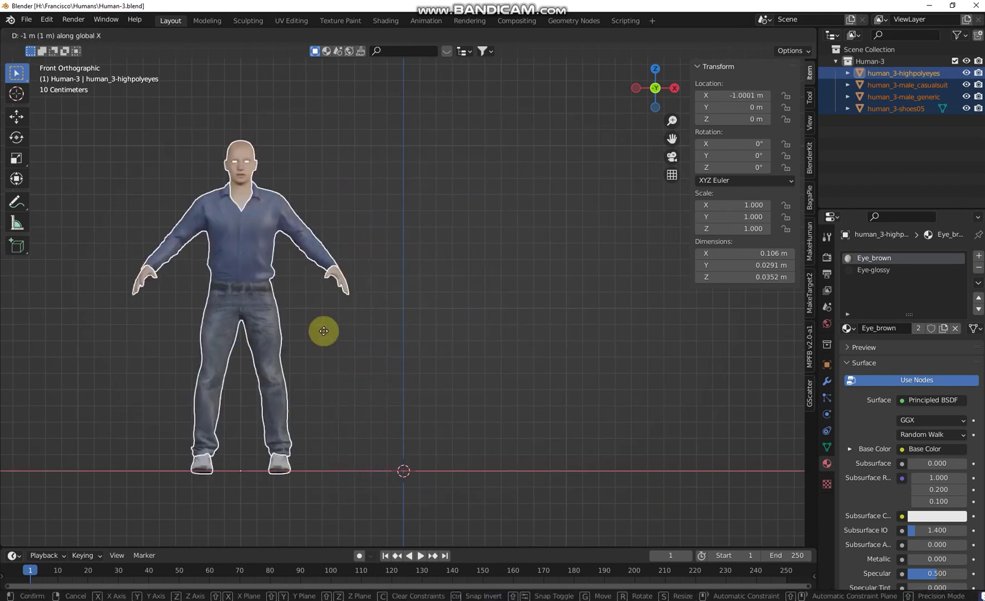
left_click(178, 330)
middle_click_drag(178, 331, 334, 332, "shift")
scroll(454, 347, "down", 1)
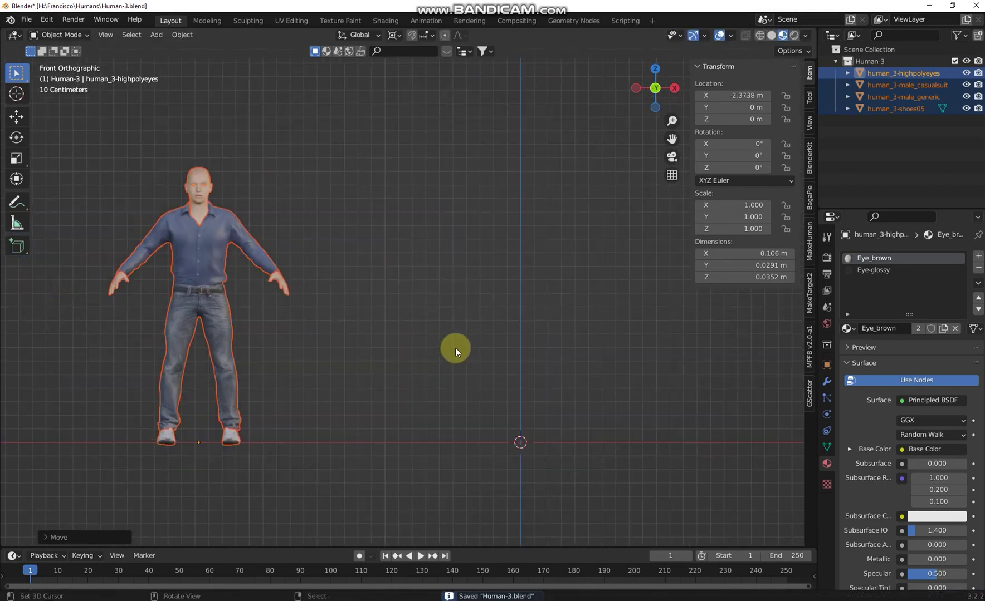
- Import Standing.fbx from the Humans folder into the scene using the default FBX options
left_click(26, 20)
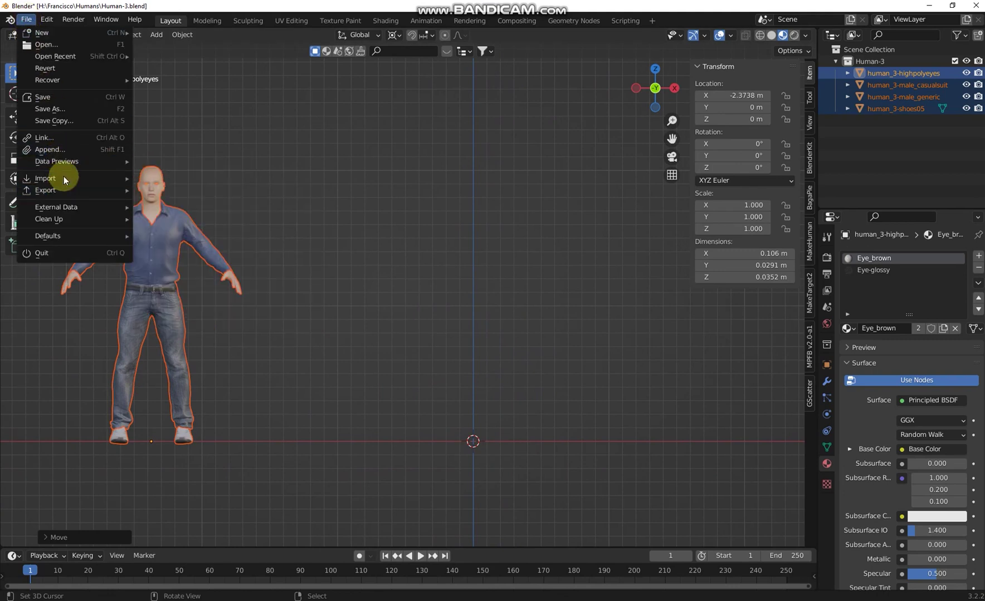
mouse_move(64, 176)
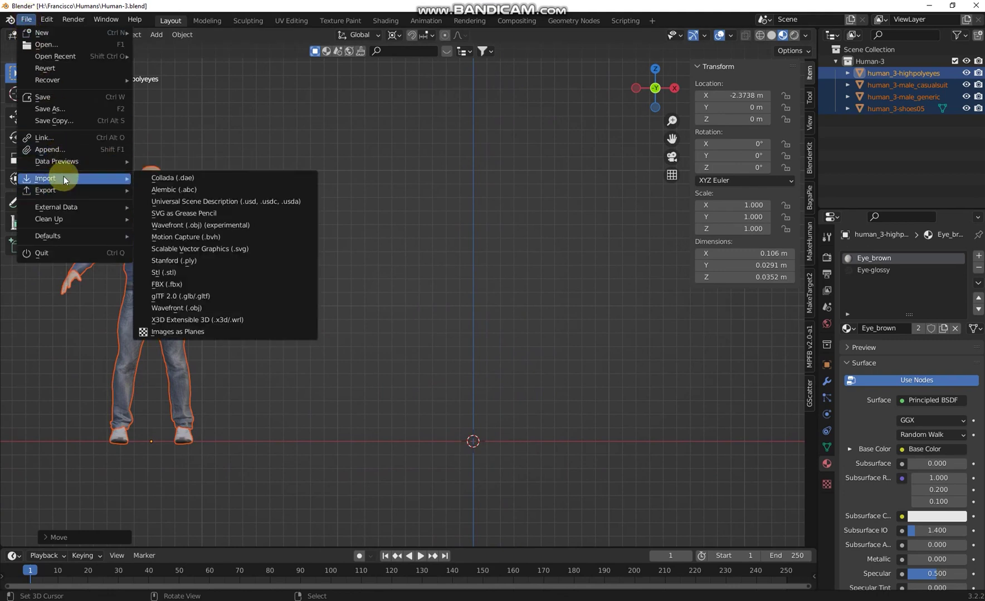
left_click(180, 284)
left_click(551, 239)
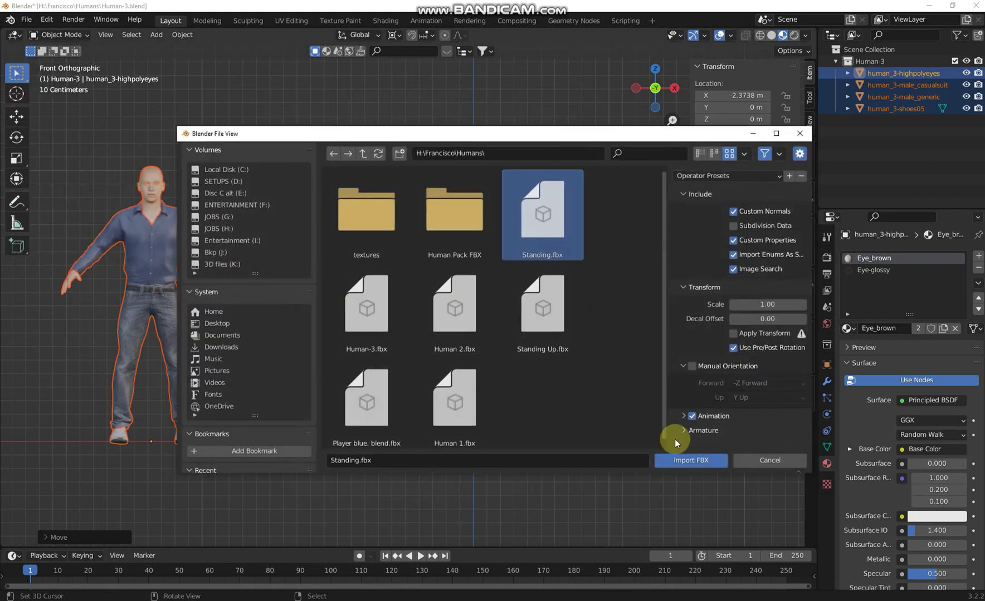
left_click(685, 462)
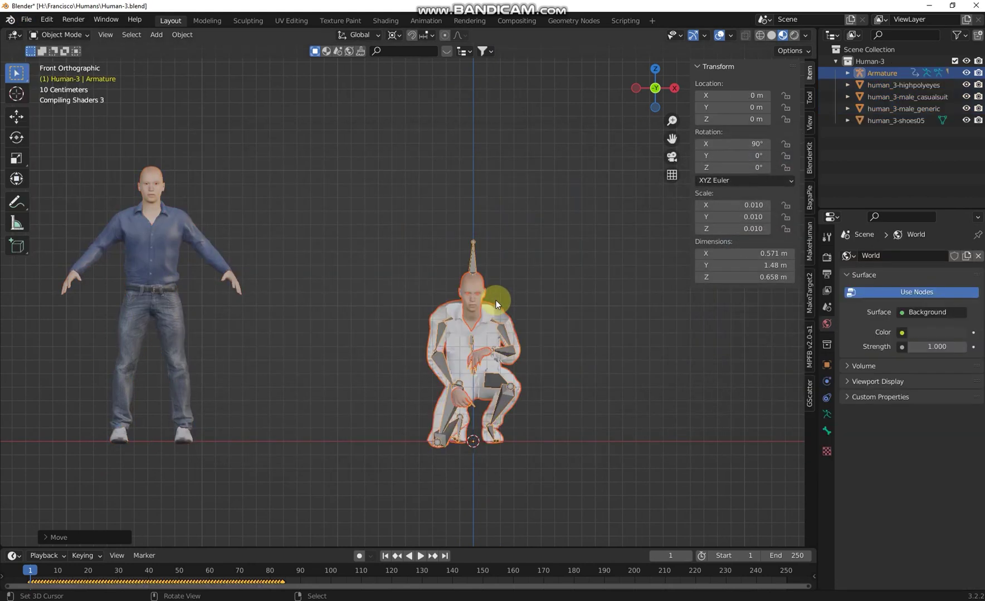
- Play back the imported standing animation and examine the rigged character's movement and materials from several angles
scroll(567, 367, "down", 1)
key("space")
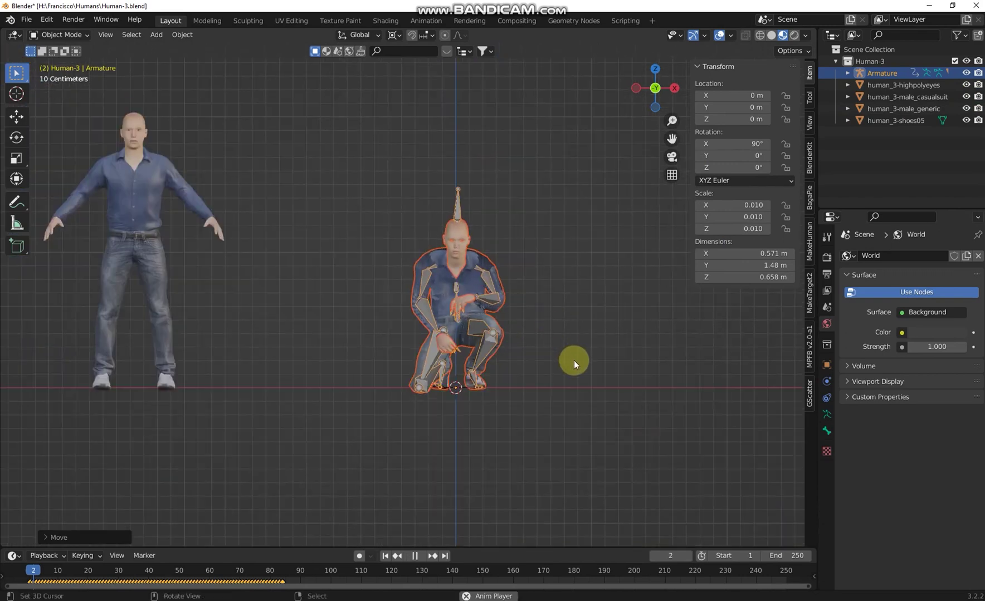
middle_click_drag(576, 363, 549, 352)
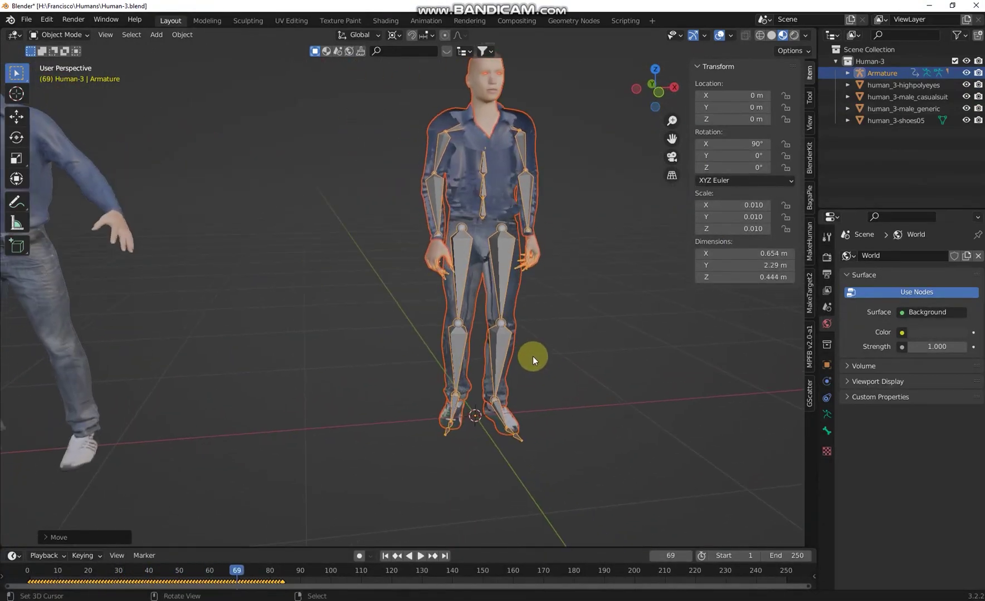
key("space")
middle_click_drag(526, 355, 501, 369, "shift")
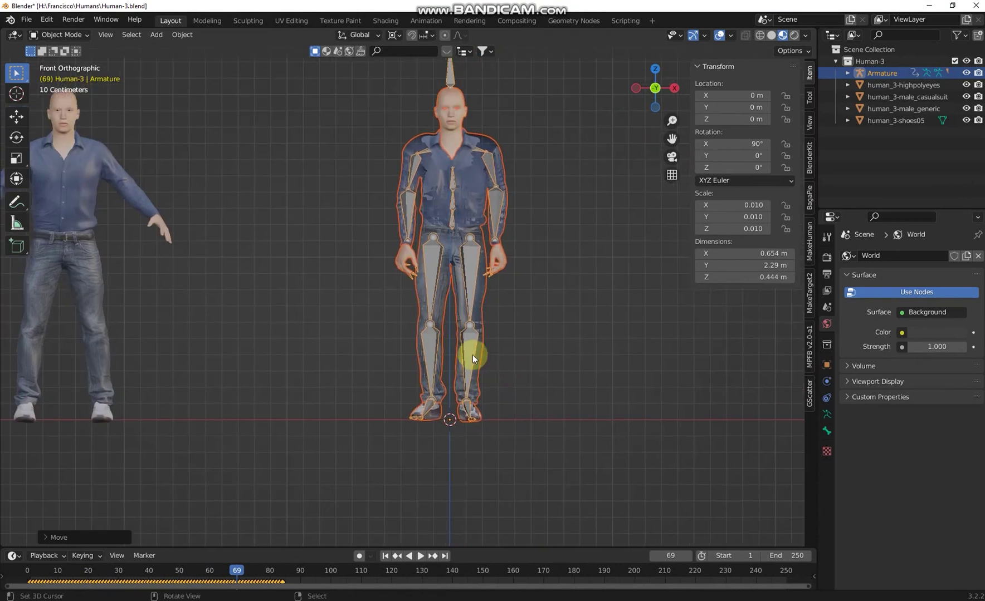
left_click(470, 350)
key("space")
middle_click_drag(569, 354, 592, 358)
- Link the original character's casual suit material to the rigged character's clothing
left_click(108, 192)
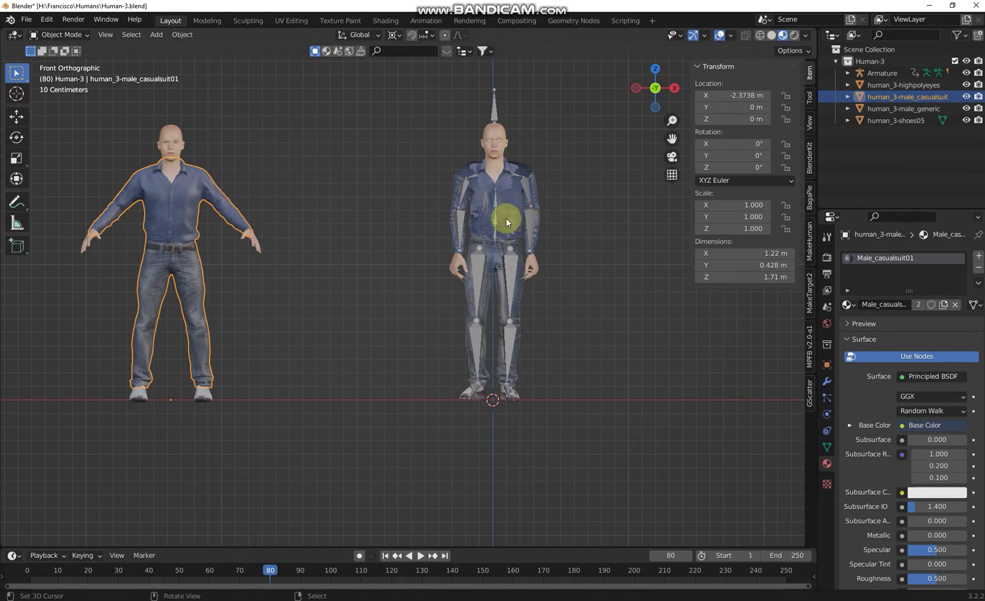
left_click(514, 201)
left_click(194, 200, "shift")
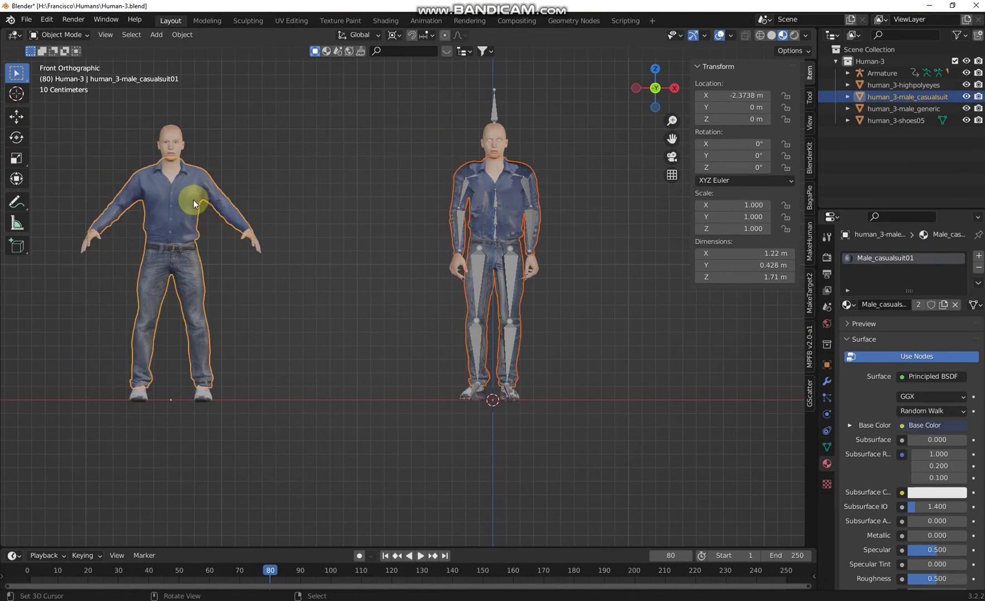
key("ctrl+l")
left_click(178, 231)
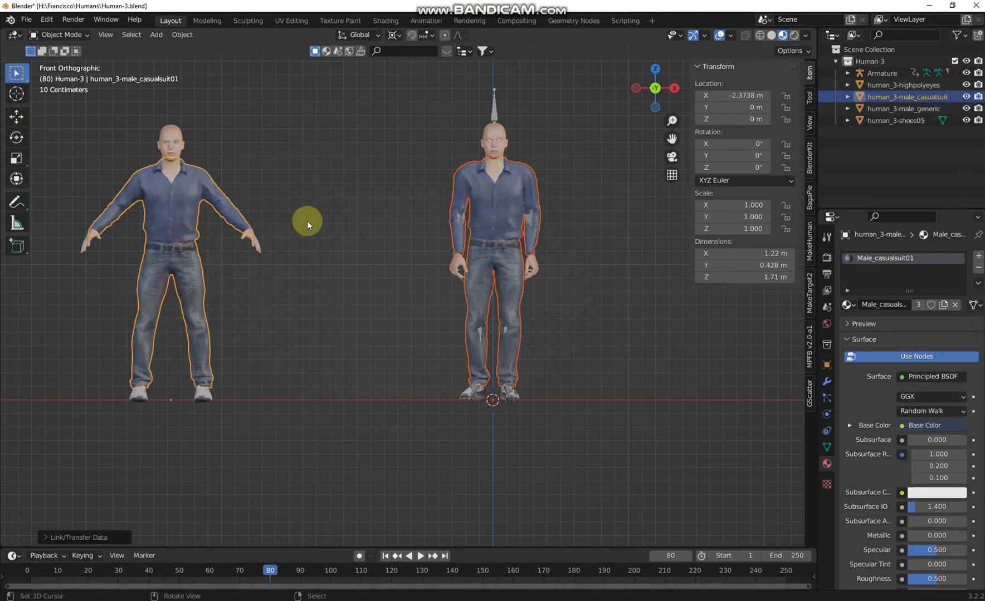
- Link the original character's skin material to the rigged character's body
left_click(504, 211)
left_click(500, 132)
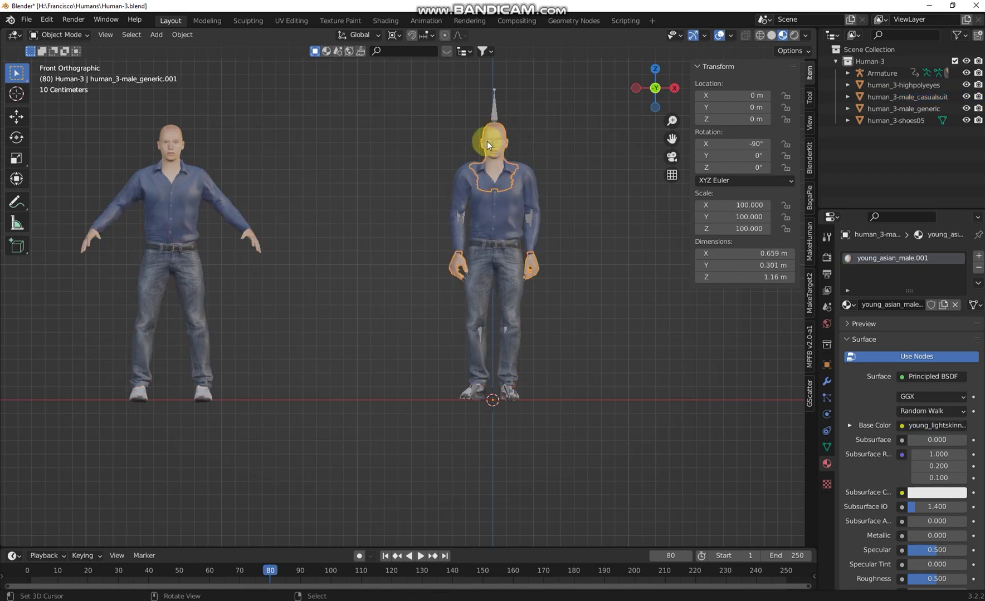
left_click(184, 140, "shift")
key("ctrl+l")
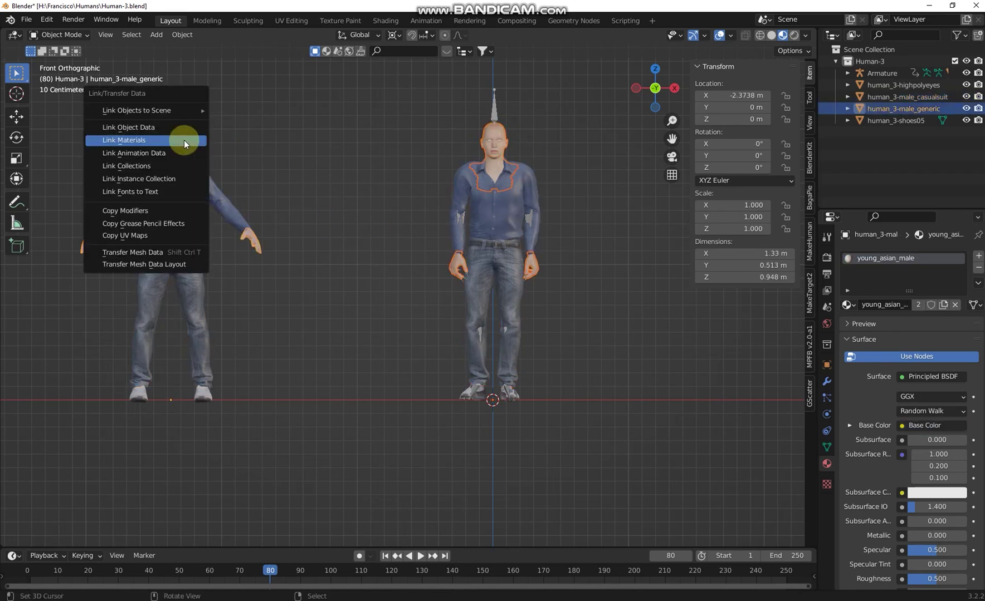
left_click(184, 140)
- Link the original character's shoe material to the rigged character's shoes
scroll(485, 148, "up", 3)
scroll(533, 354, "up", 2)
middle_click_drag(533, 353, 446, 379)
left_click(381, 410)
left_click(175, 301, "shift")
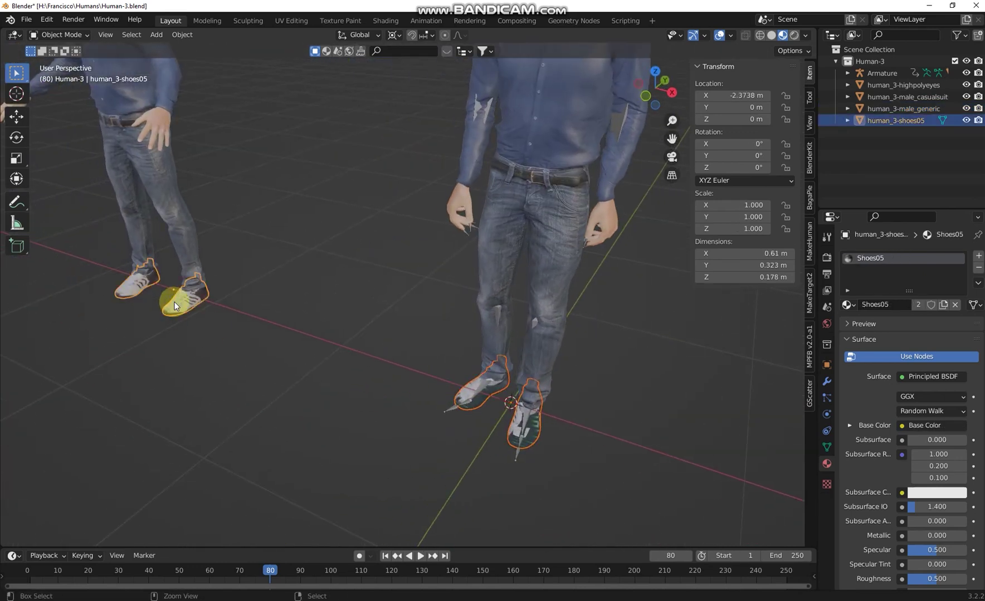
key("ctrl+l")
left_click(175, 302)
- Link the original character's eye materials to the rigged character's eyes
key("KP_1")
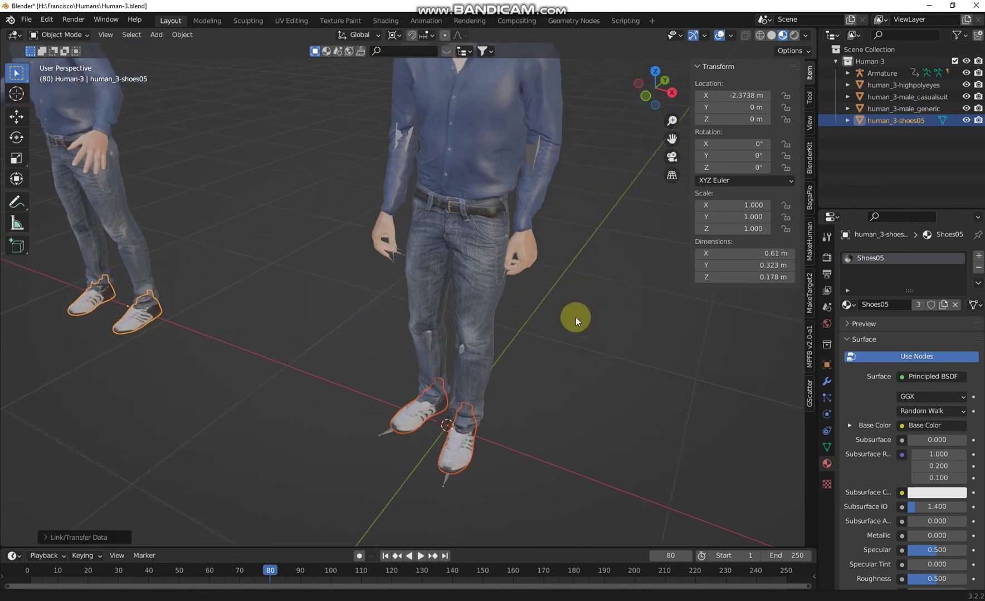
middle_click_drag(589, 290, 544, 346, "shift")
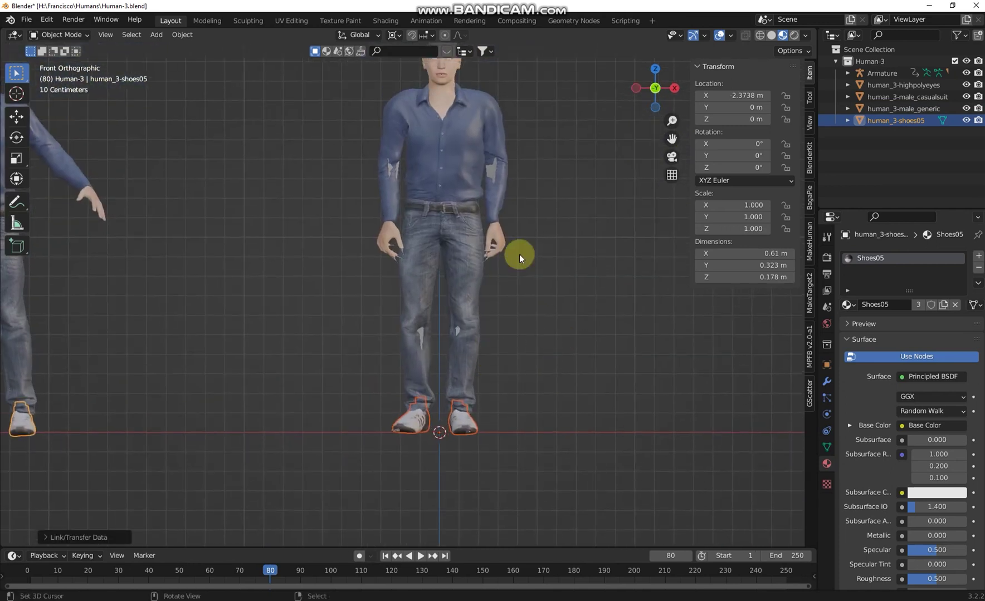
middle_click_drag(544, 124, 538, 224, "shift")
scroll(528, 143, "up", 3)
middle_click_drag(528, 143, 707, 552, "shift")
left_click(681, 503)
left_click(681, 502)
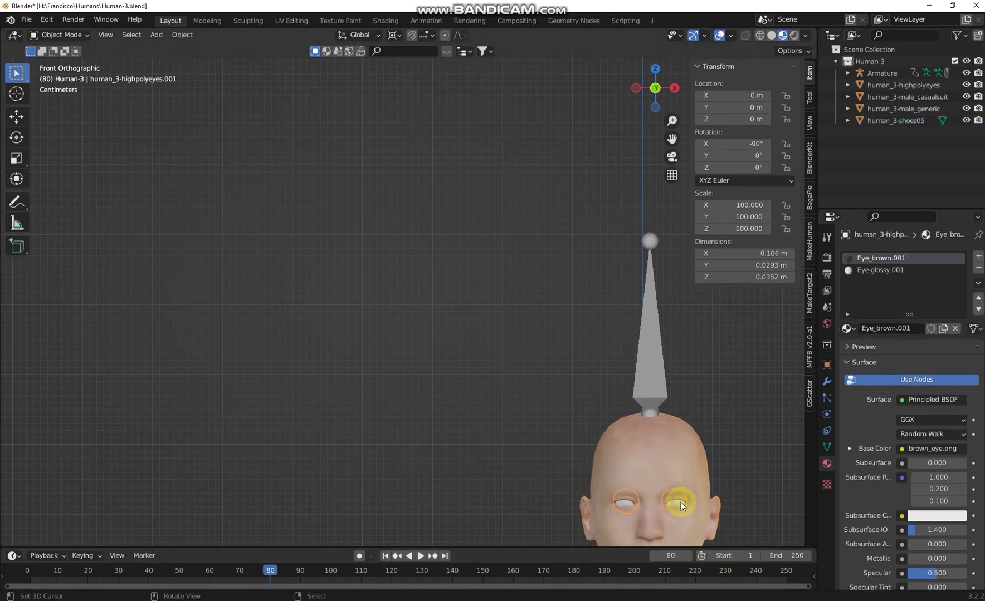
scroll(363, 395, "down", 8)
scroll(238, 382, "up", 4)
middle_click_drag(237, 382, 617, 332, "shift")
scroll(617, 333, "up", 2)
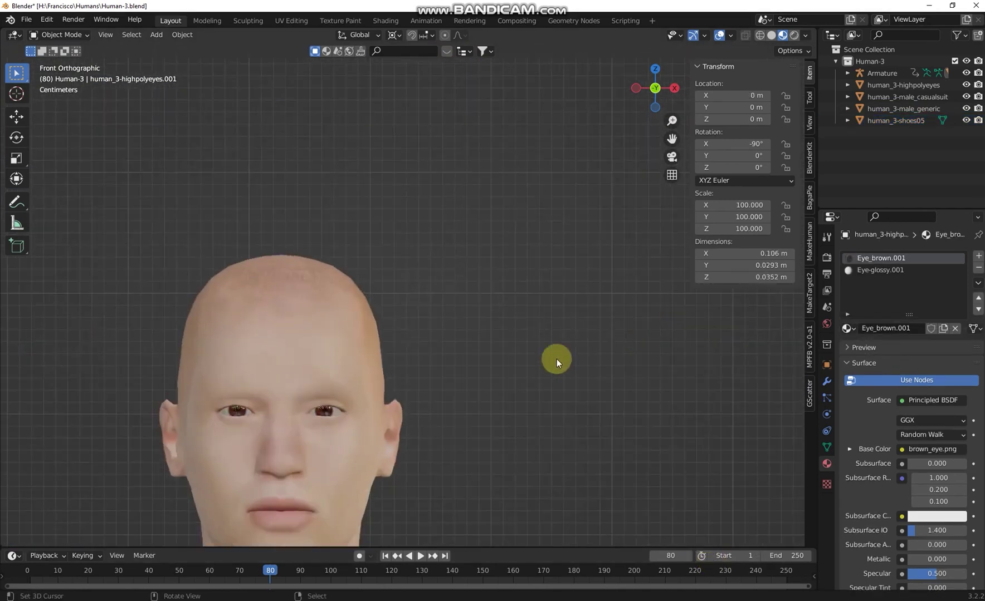
left_click(312, 434)
key("ctrl+l")
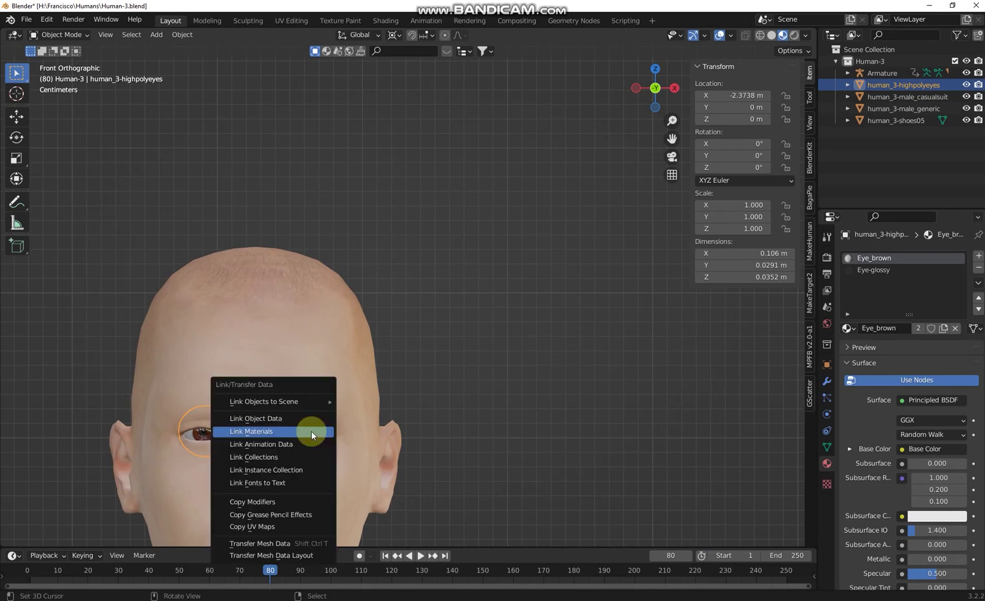
left_click(312, 432)
- Inspect the rigged character's face up close and play back the armature's animation beside the original character
scroll(215, 335, "up", 6)
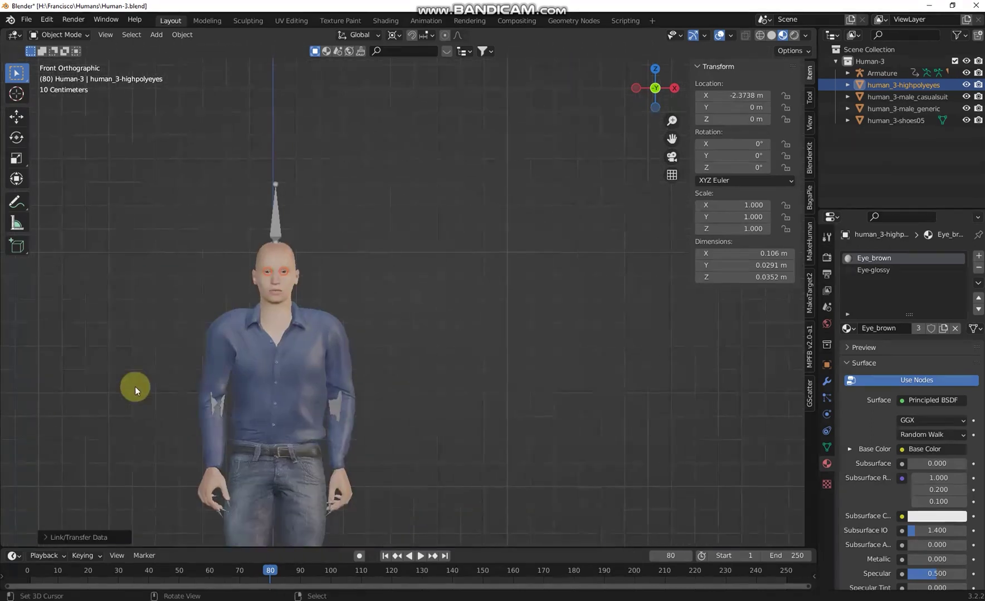
left_click(356, 383)
scroll(371, 384, "up", 1)
scroll(429, 373, "up", 3)
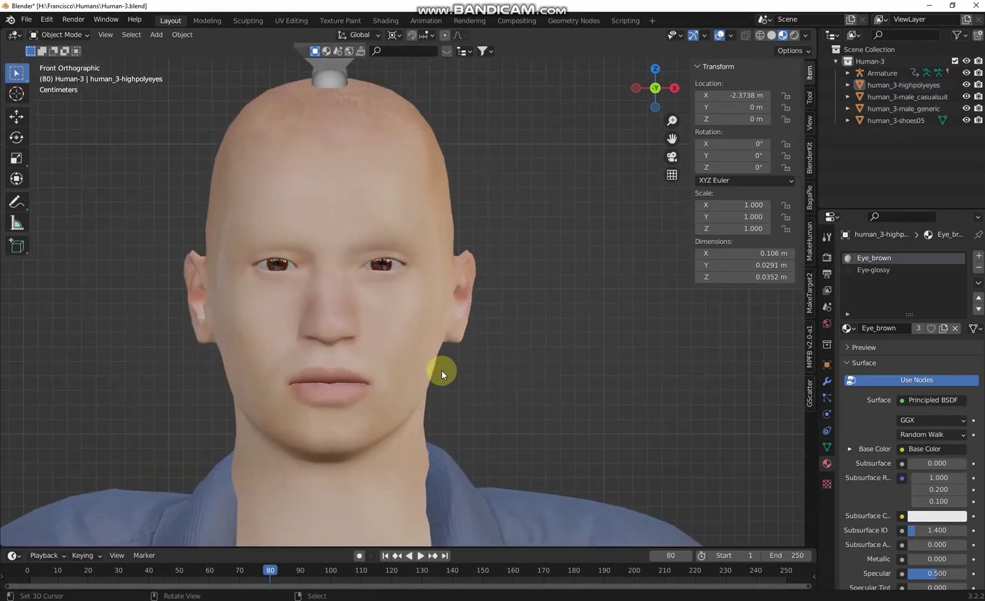
scroll(445, 379, "down", 10)
middle_click_drag(524, 422, 401, 447)
middle_click_drag(410, 316, 375, 201)
left_click(373, 202)
key("space")
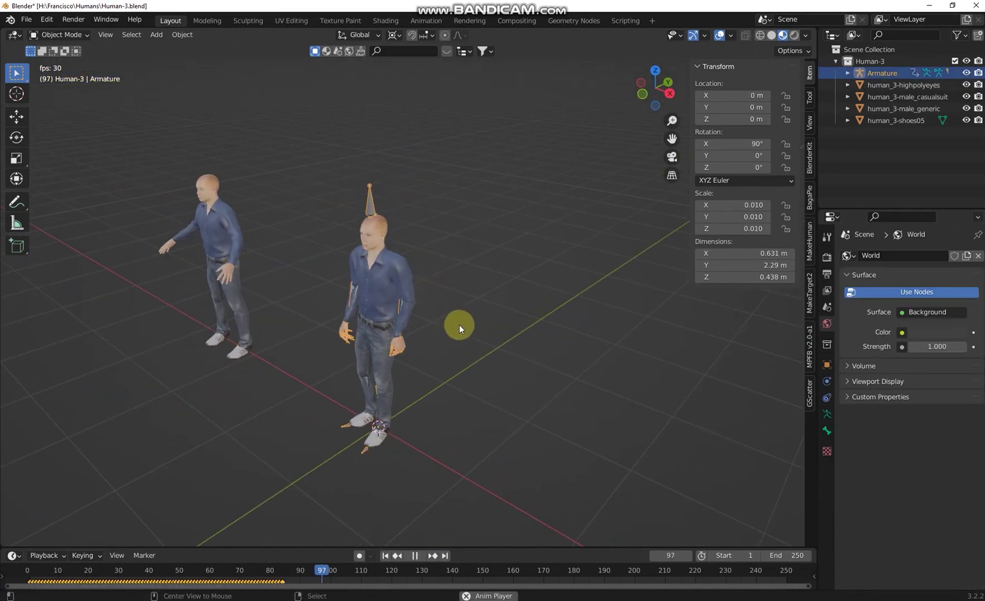
key("space")
key("KP_1")
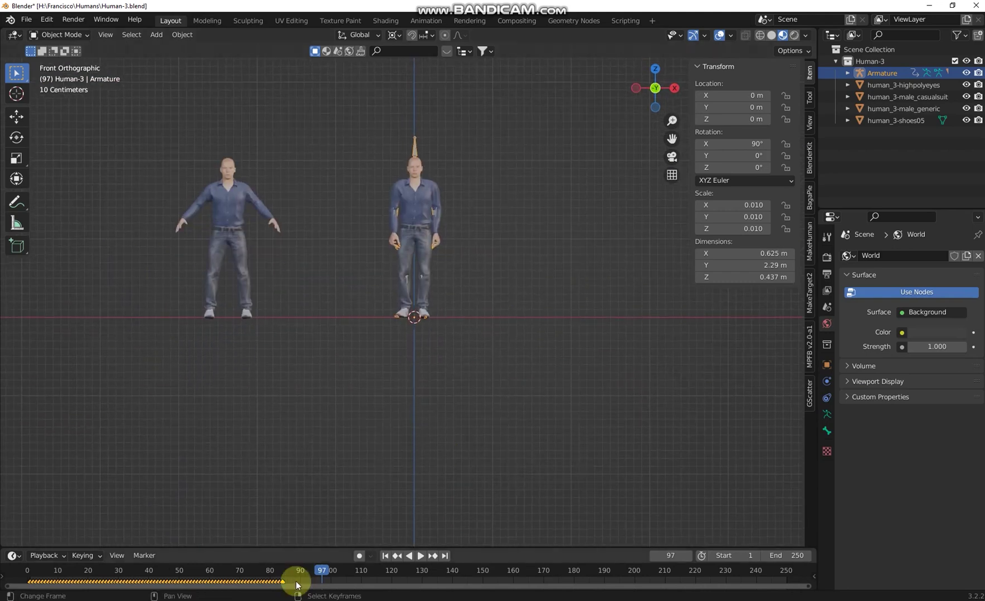
- Enlarge the timeline and scrub through the armature's animation to the standing pose at frame 76
left_click_drag(296, 548, 325, 404)
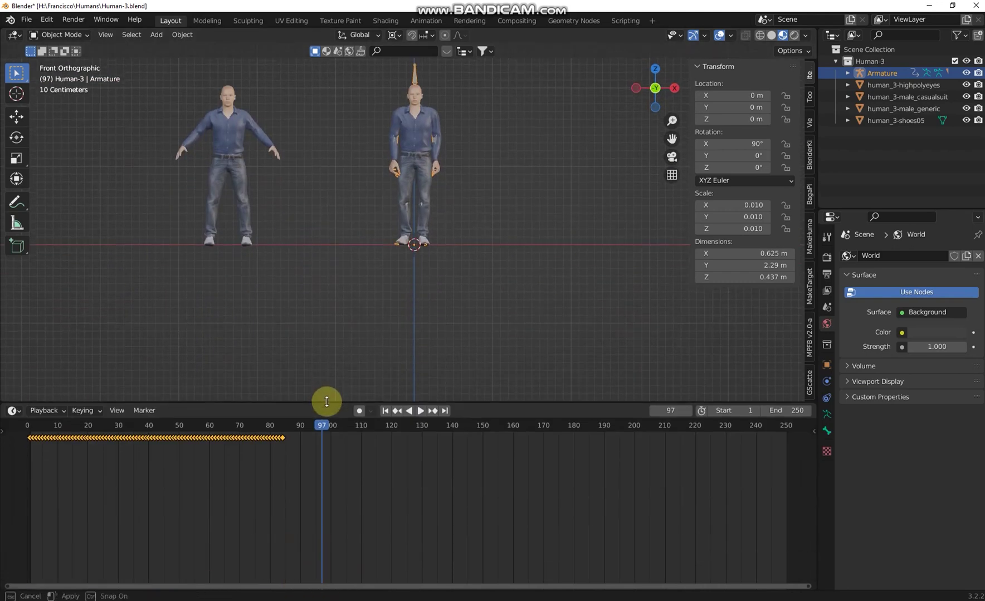
key("Home")
left_click_drag(35, 444, 113, 444)
middle_click_drag(113, 443, 344, 531)
middle_click_drag(517, 174, 471, 189)
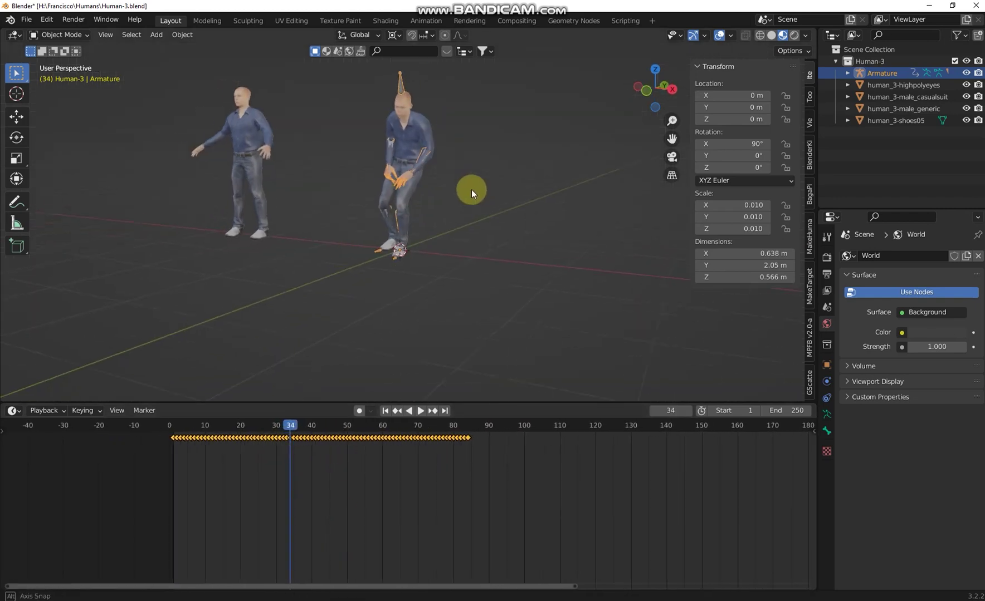
key("KP_1")
left_click_drag(362, 495, 473, 482)
scroll(494, 471, "up", 2)
scroll(494, 471, "up", 2)
mouse_move(527, 234)
middle_mouse_down()
mouse_move(453, 251)
mouse_move(474, 166)
mouse_move(486, 238)
mouse_move(536, 248)
middle_mouse_up()
left_click_drag(544, 457, 486, 438)
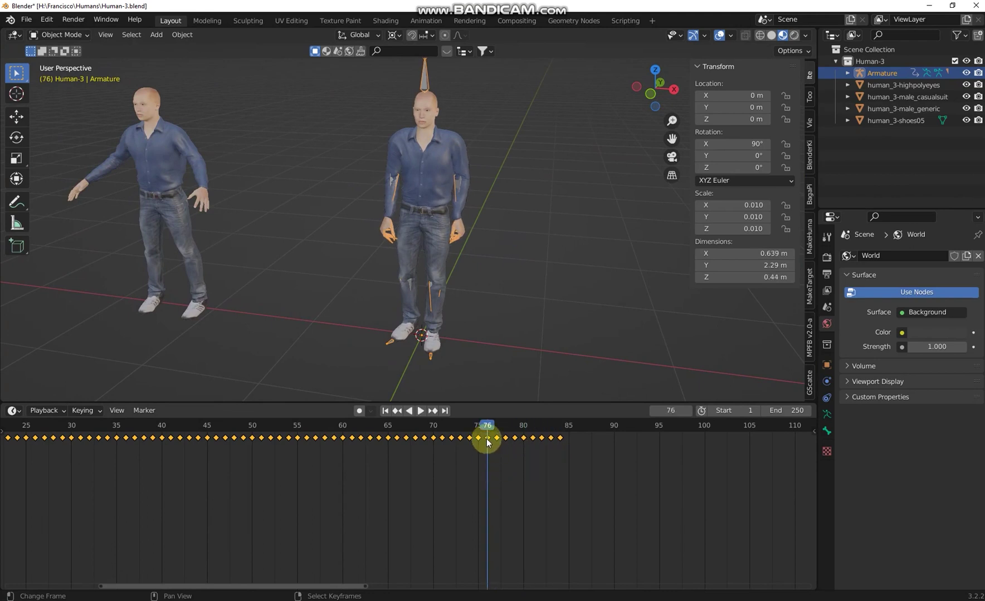
- Delete all the armature's keyframes except the one at frame 76, and check the held pose around that frame
key("ctrl")
key("x")
left_click(487, 438)
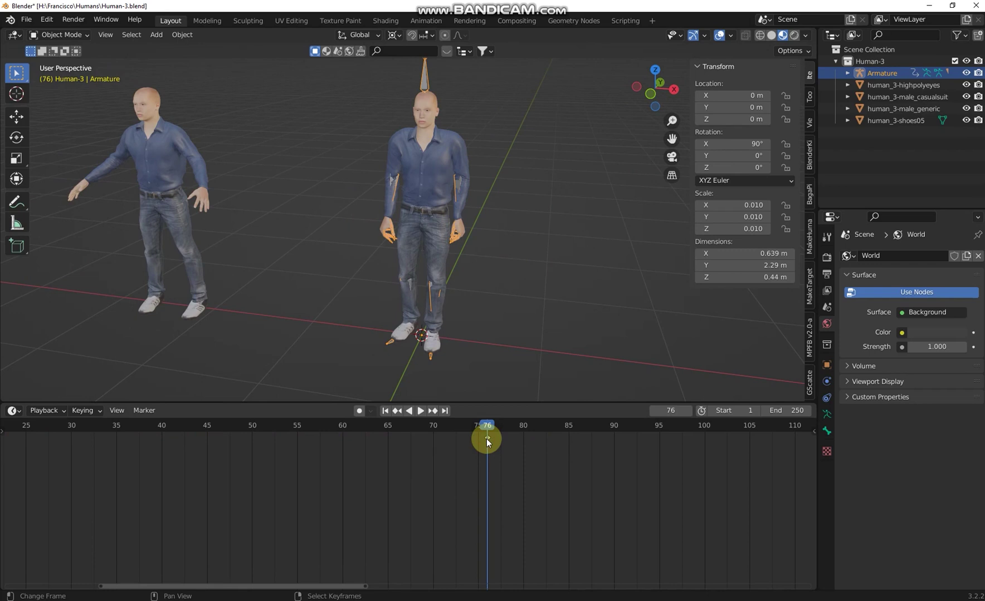
left_click_drag(486, 438, 442, 451)
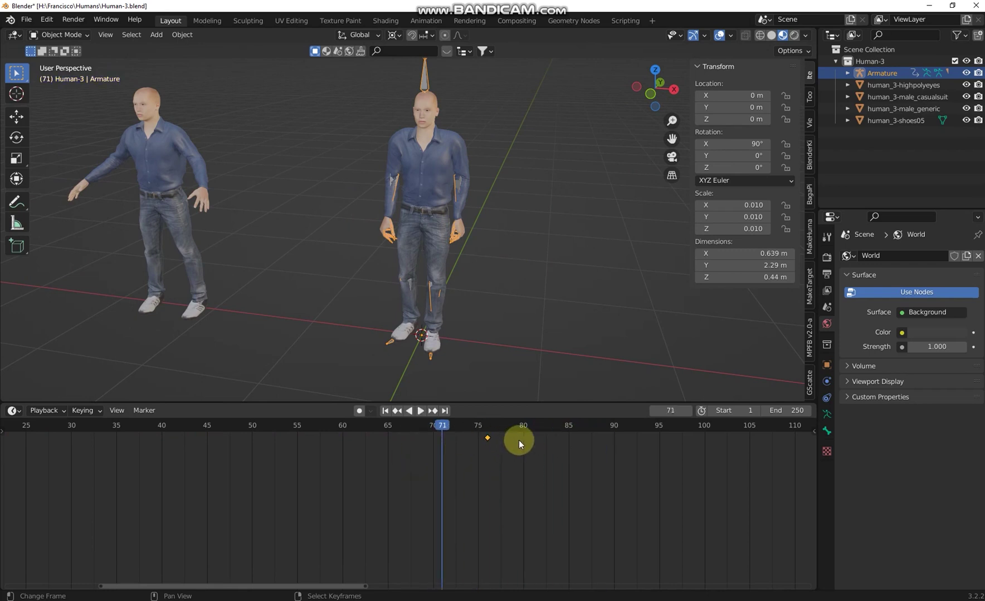
left_click(491, 455)
- Switch to wireframe shading and move the complete rigged character with its armature into a new collection named HUMAN-03
scroll(518, 231, "down", 3)
middle_click_drag(518, 231, 562, 209)
key("KP_1")
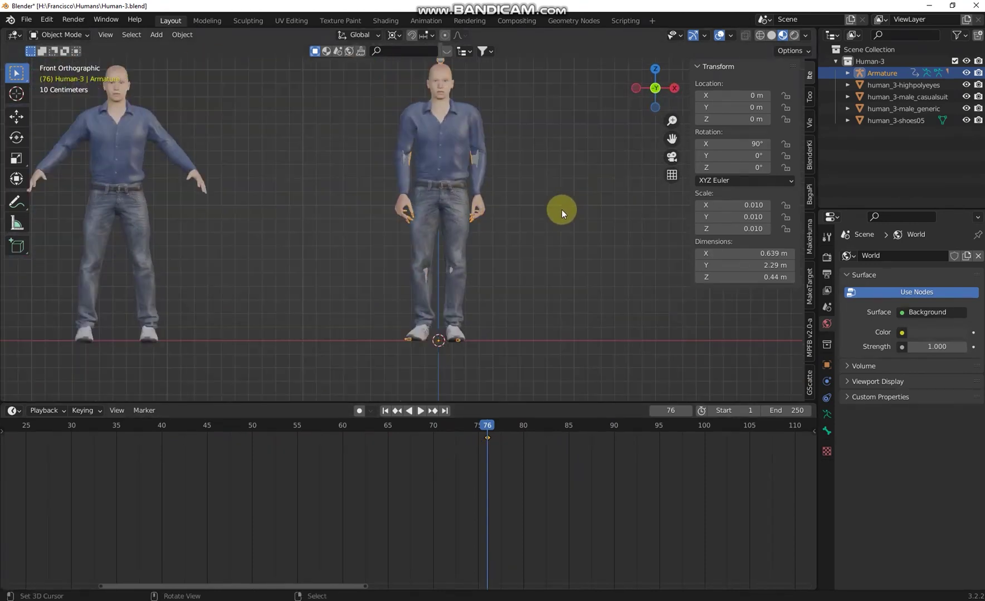
scroll(561, 210, "down", 2)
scroll(555, 222, "up", 2)
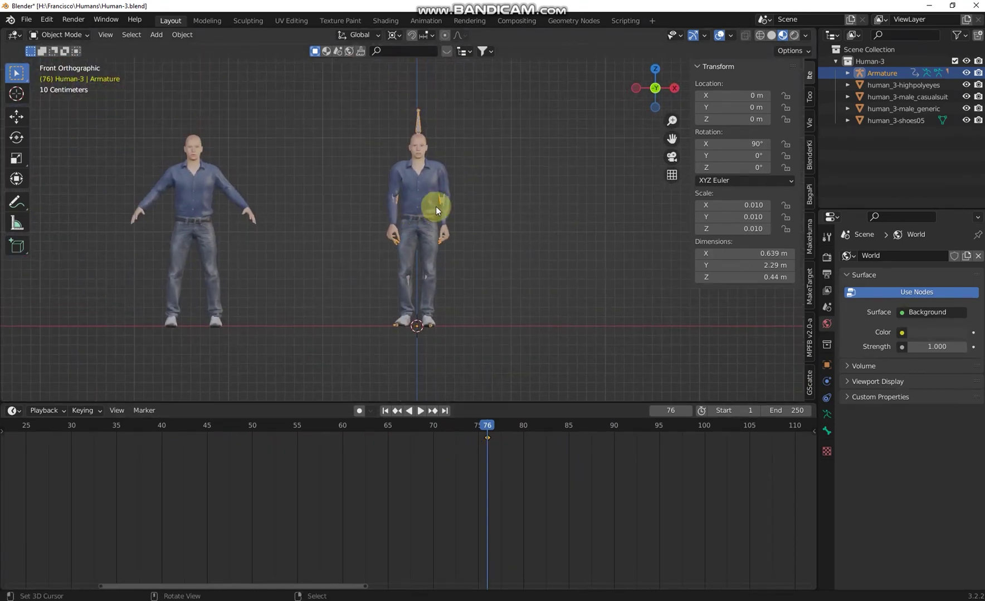
left_click_drag(480, 84, 363, 403)
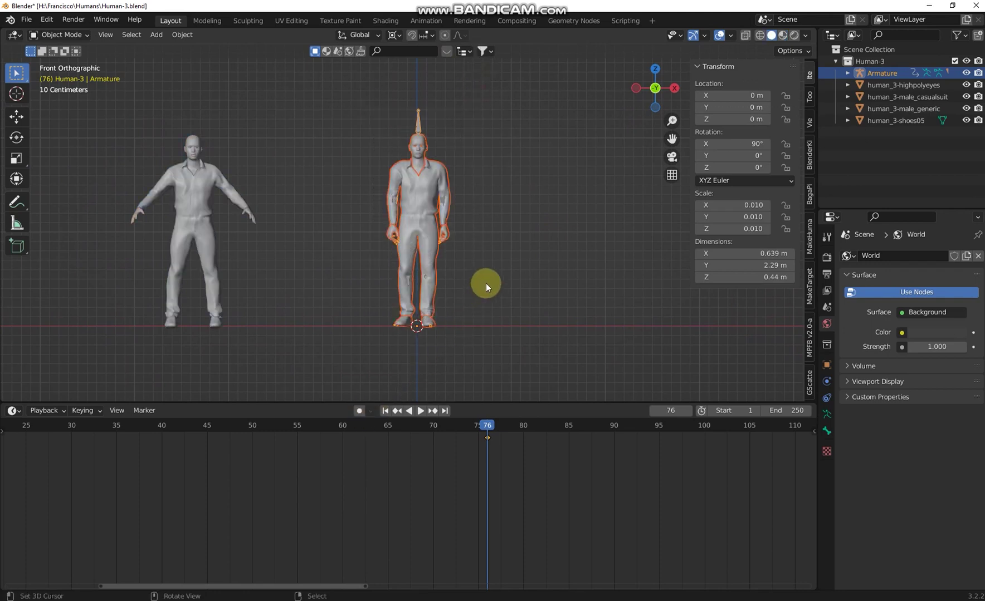
key("shift+z")
key("m")
left_click(528, 231)
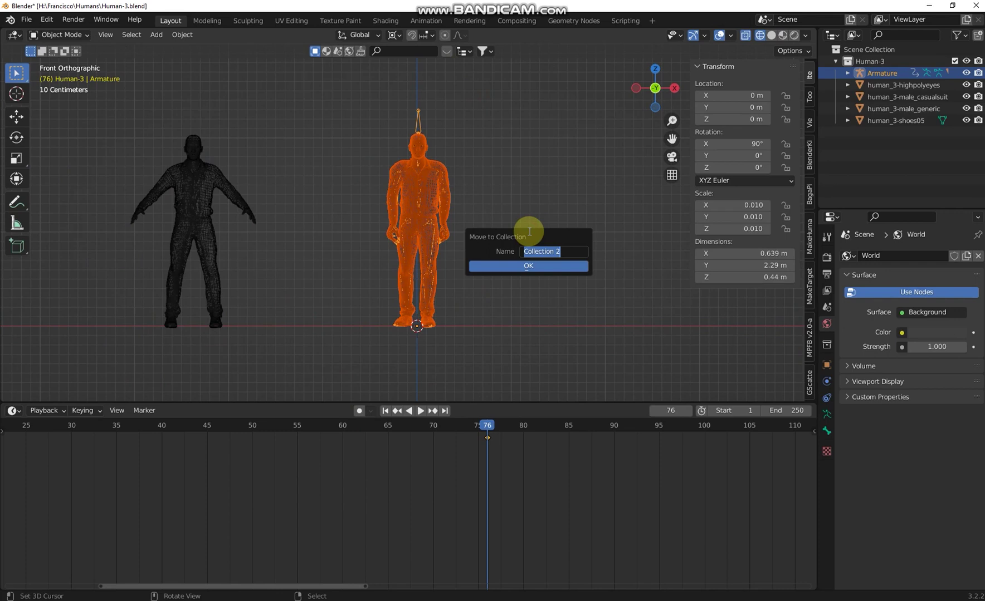
type("HUMAN")
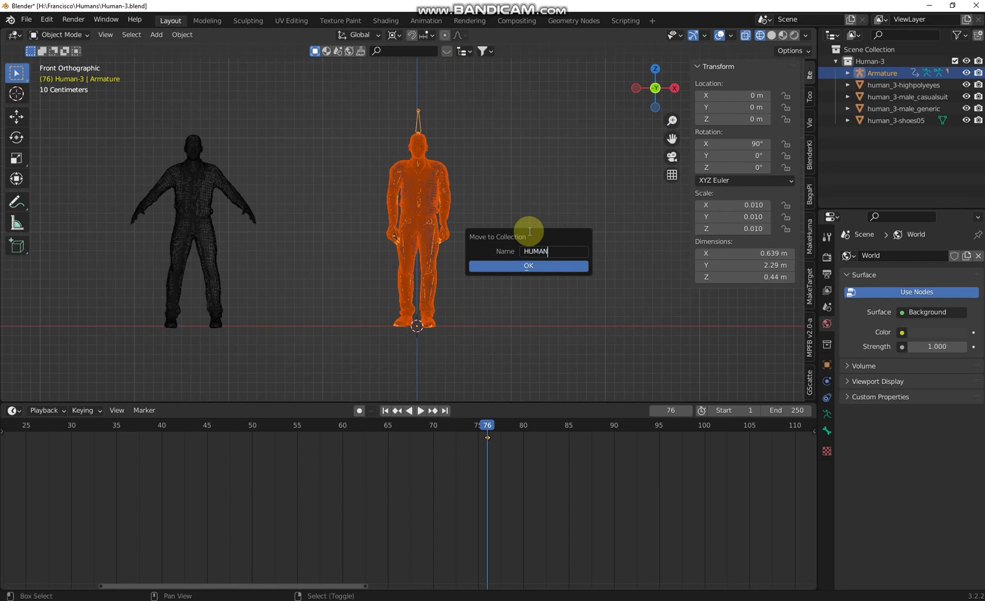
type("-03")
left_click(533, 264)
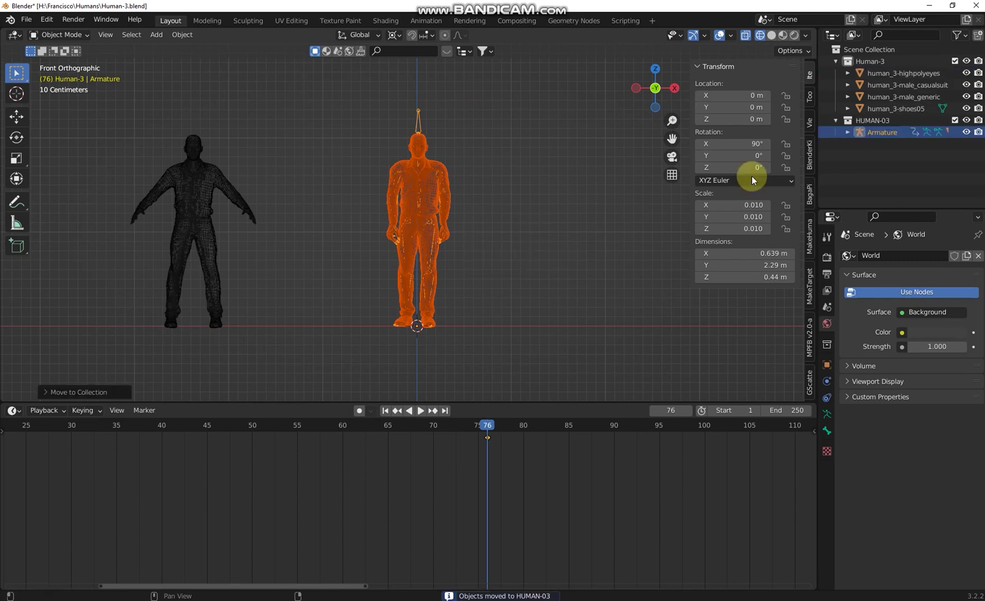
- Make HUMAN-03 the active collection with the original Human-3 collection excluded from the view layer, and save the file
left_click(878, 120)
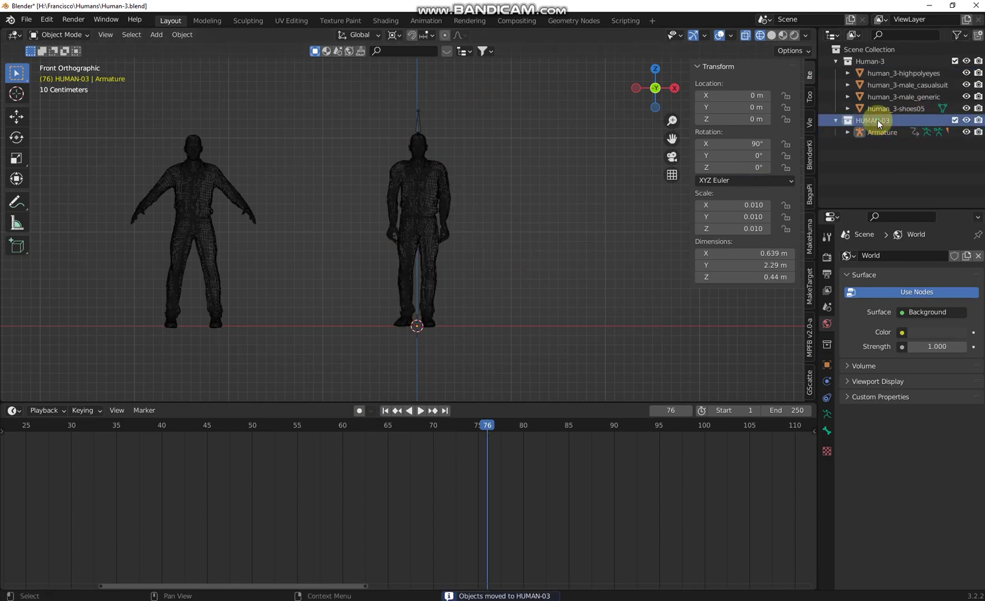
left_click(953, 61)
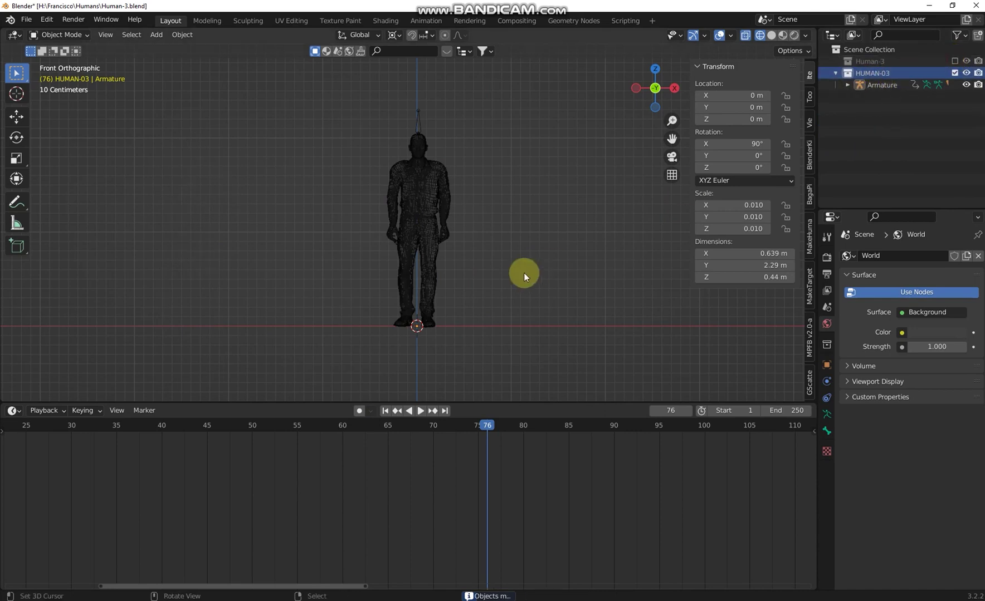
key("ctrl+s")
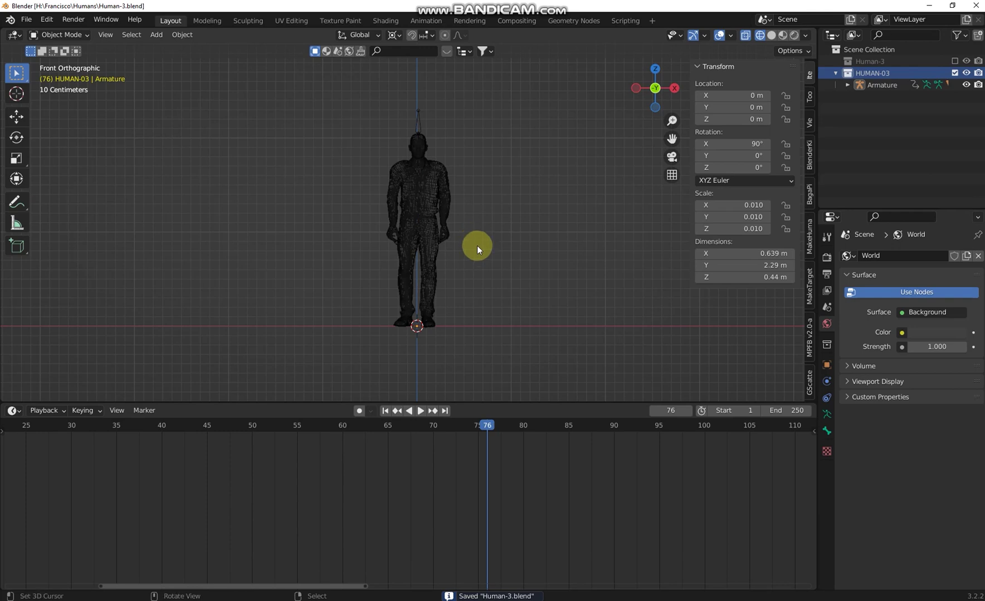
- Switch to MakeHuman, where the original clothed character is open
left_click(442, 596)
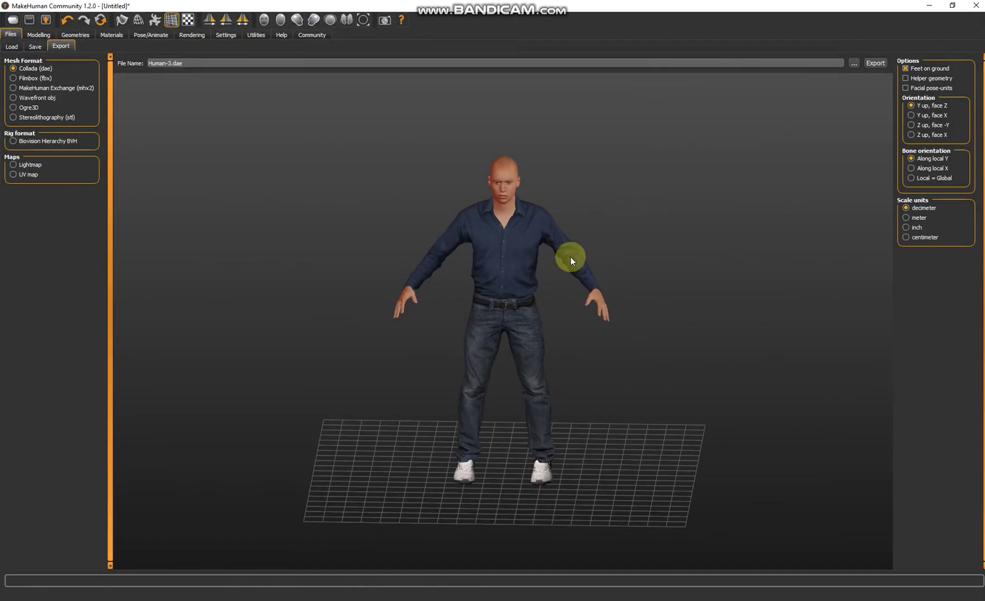